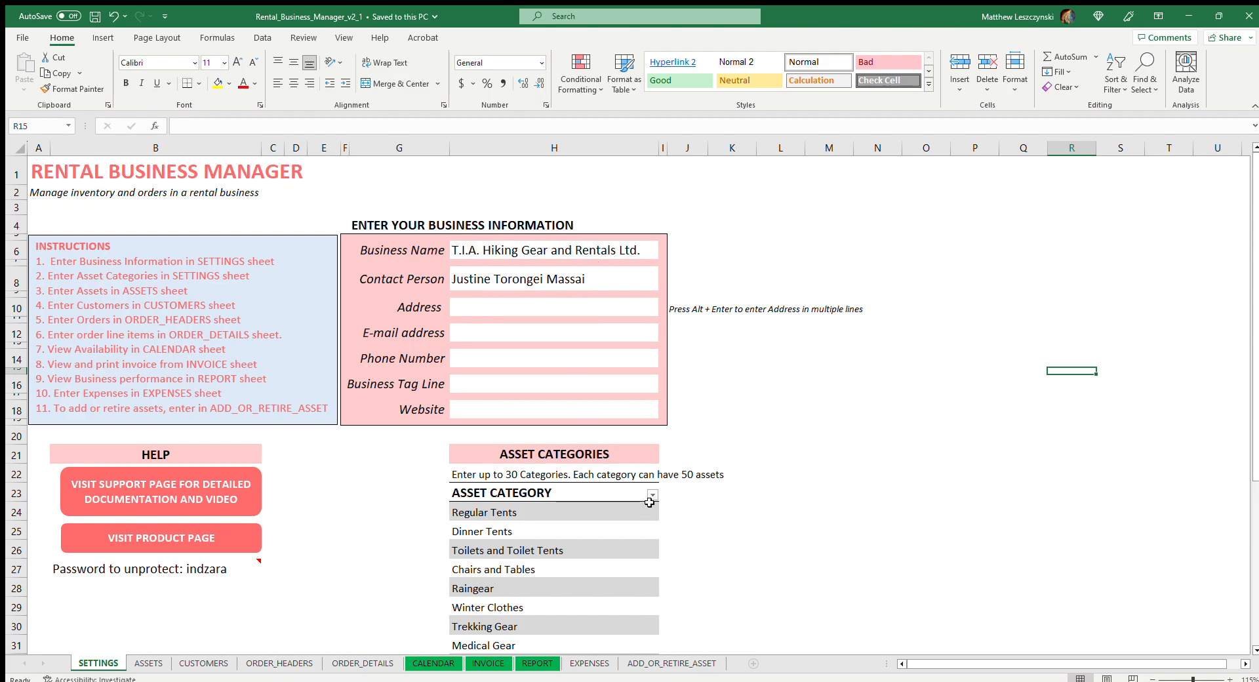
Add Shoes as a new asset category directly below Footwear on the SETTINGS sheet
scroll(653, 502, "down", 1)
scroll(653, 502, "down", 1)
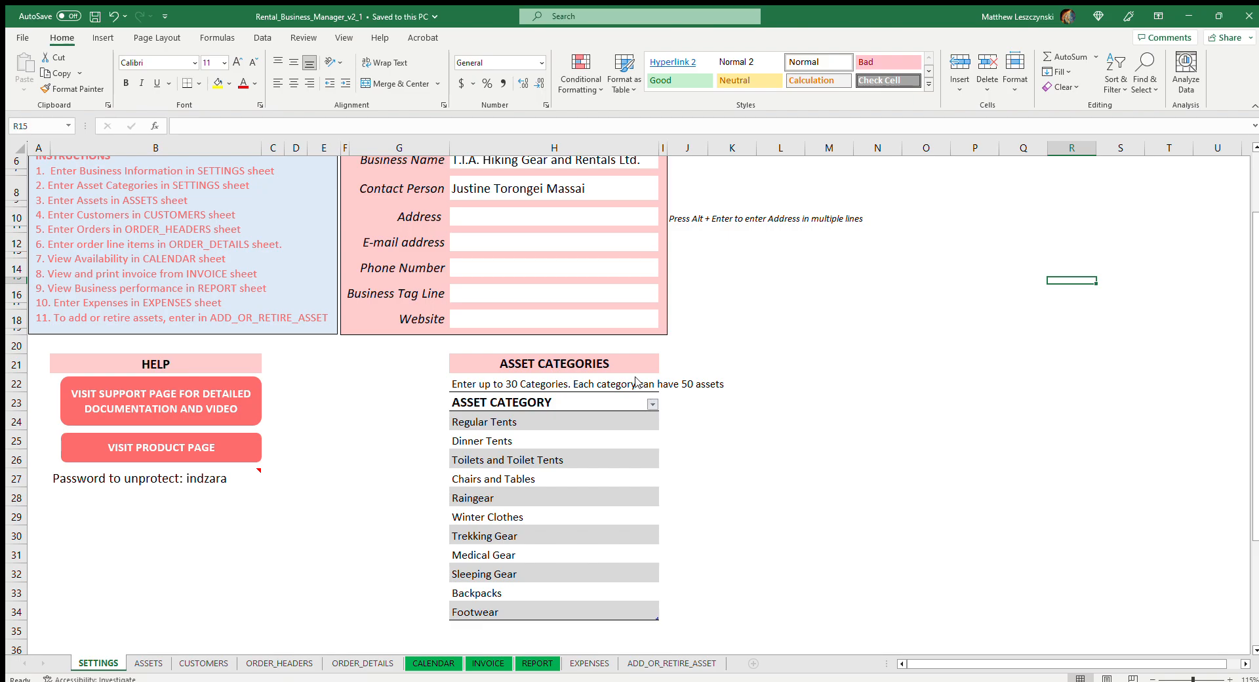
scroll(692, 474, "down", 2)
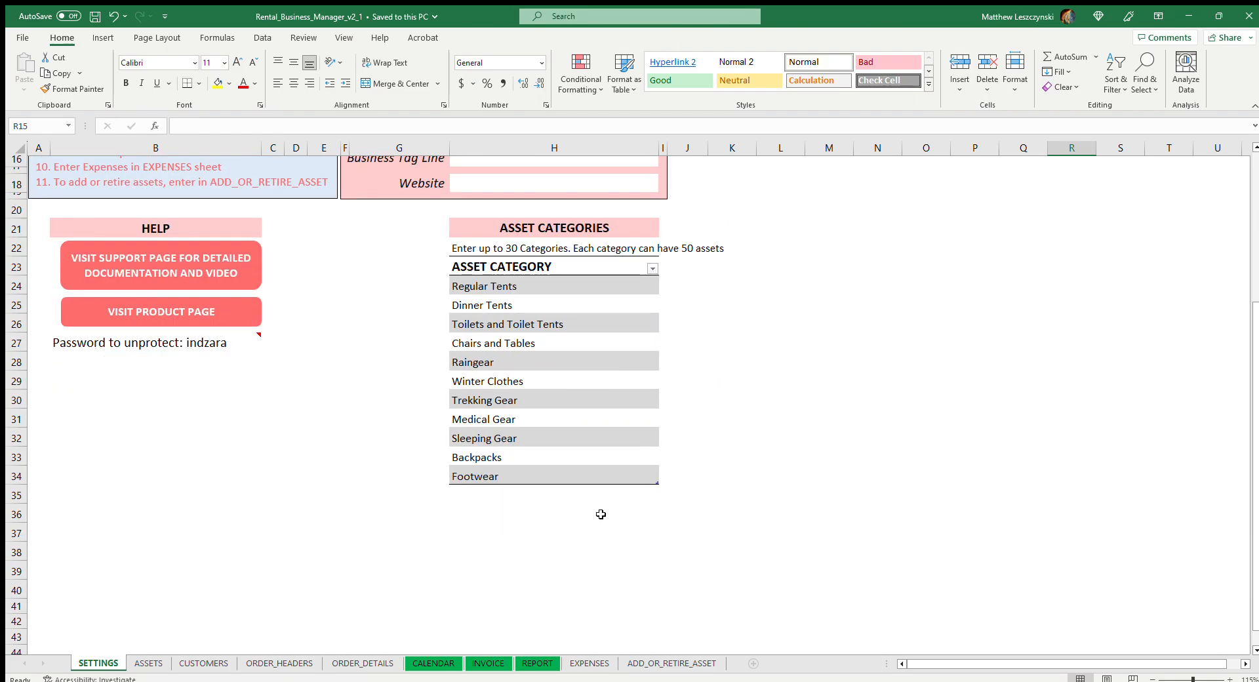
left_click(478, 497)
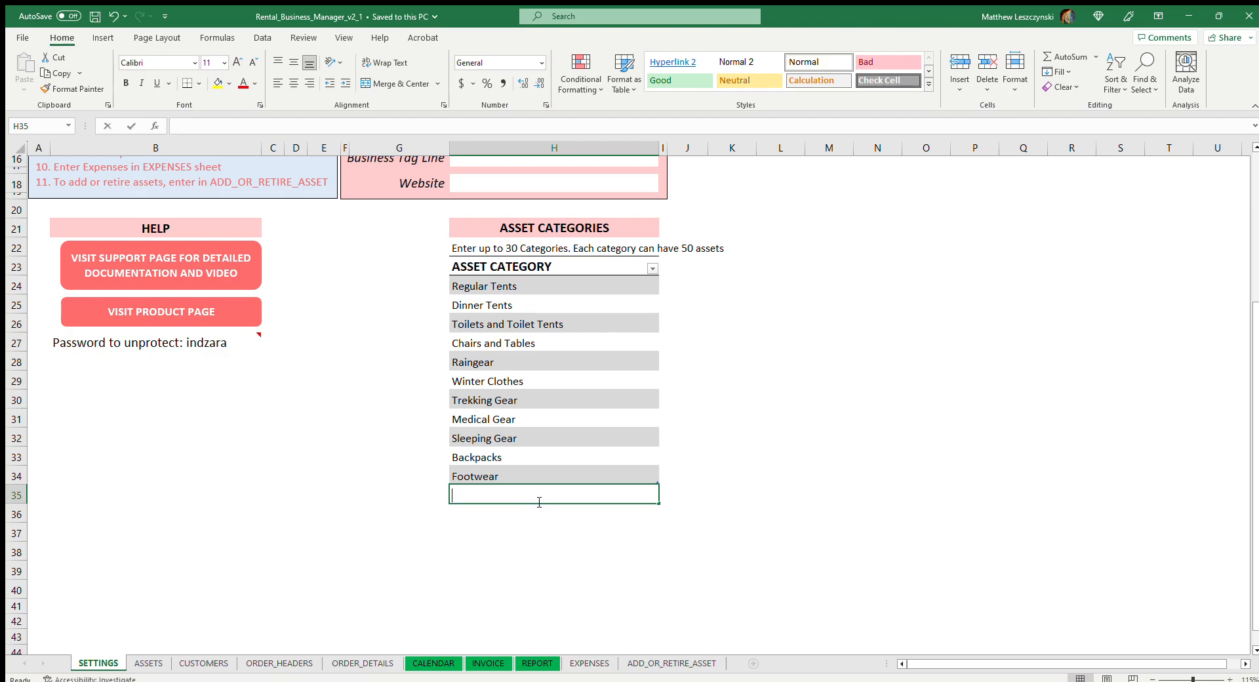
type("Gej")
key("BackSpace")
key("BackSpace")
key("BackSpace")
type("Shoes")
left_click(818, 341)
left_click(614, 506)
left_click(654, 274)
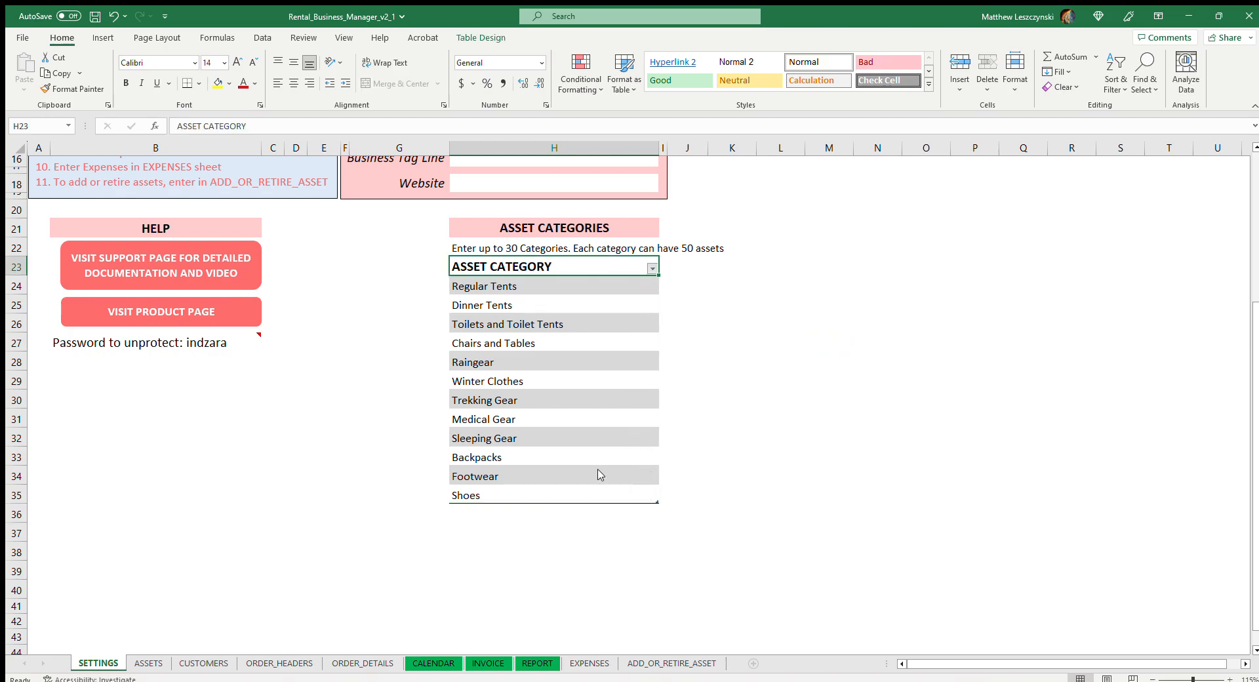
Delete the Shoes entry from the asset category list
left_click(561, 496)
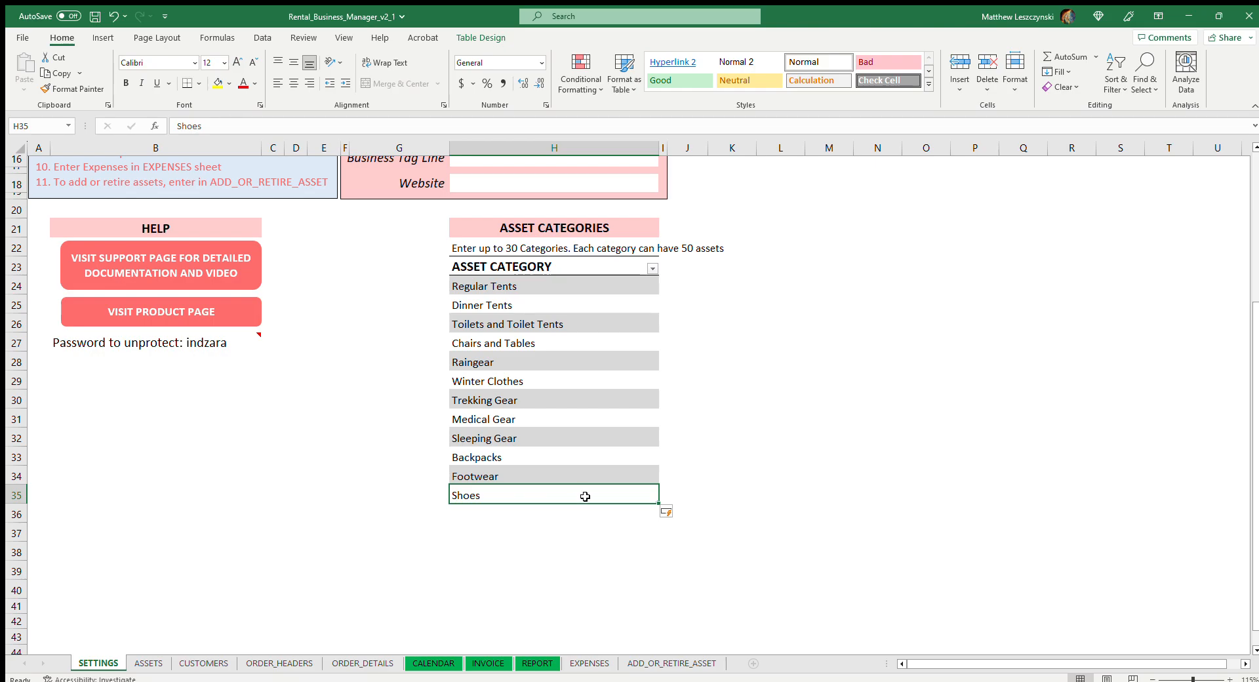
key("Delete")
left_click(863, 341)
left_click(601, 498)
left_click(905, 399)
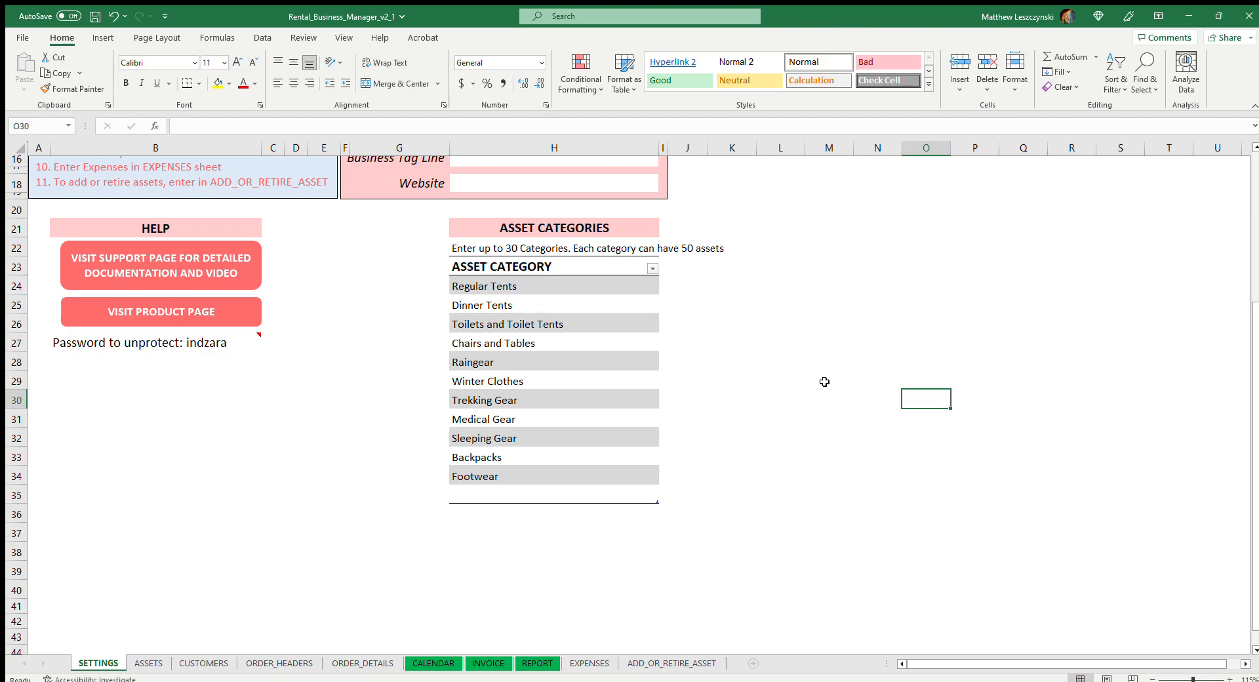
Filter the Asset Category column to exclude blank entries
left_click(654, 269)
left_click(522, 513)
left_click(581, 538)
scroll(721, 460, "up", 5)
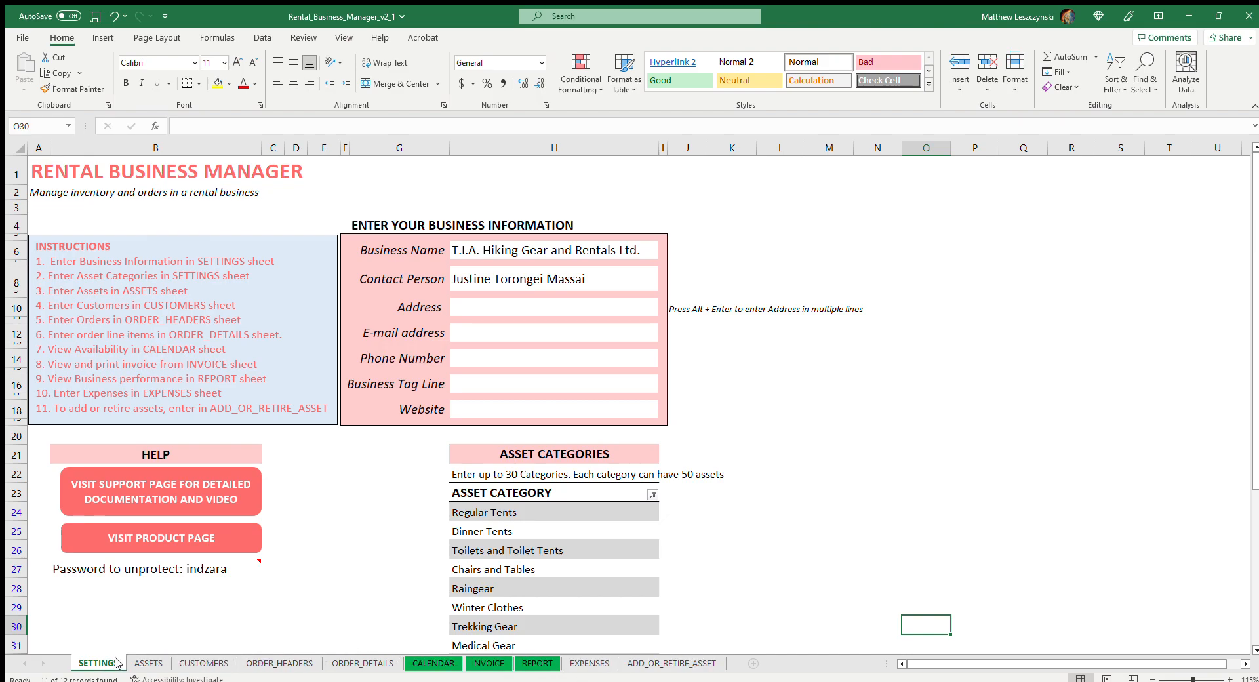
View the ASSETS sheet, and start a new record with customer ID 8 in row 12 of the CUSTOMERS sheet
left_click(135, 663)
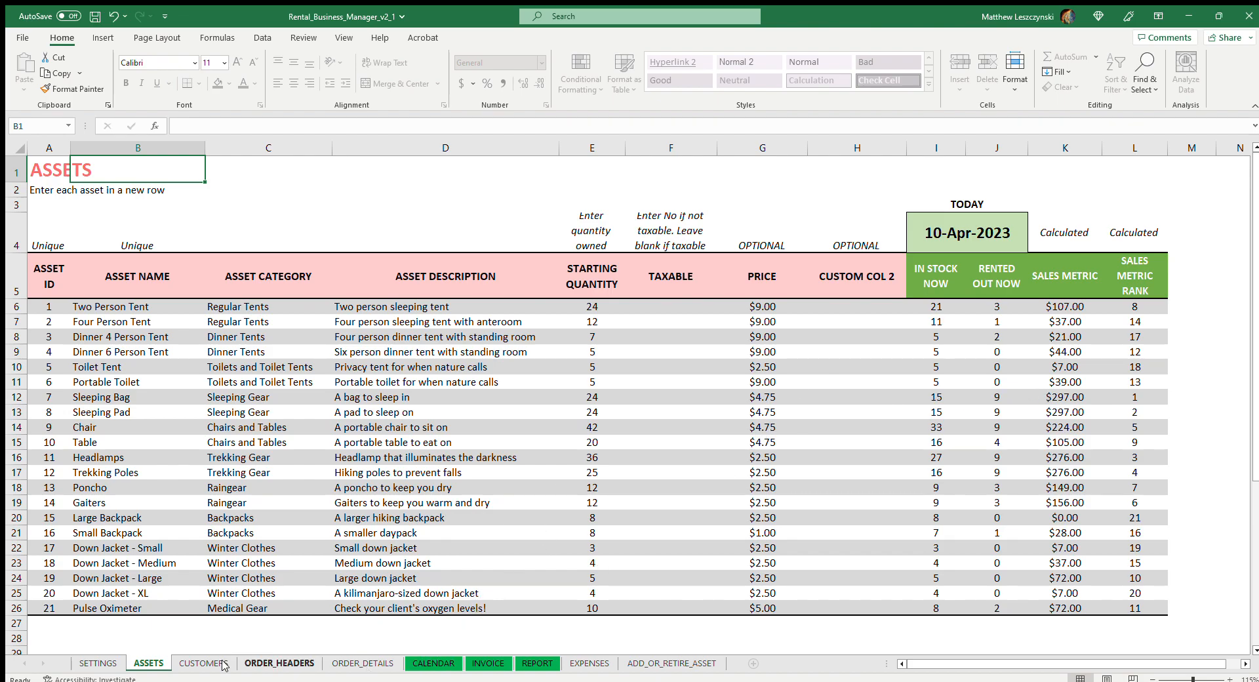
left_click(190, 663)
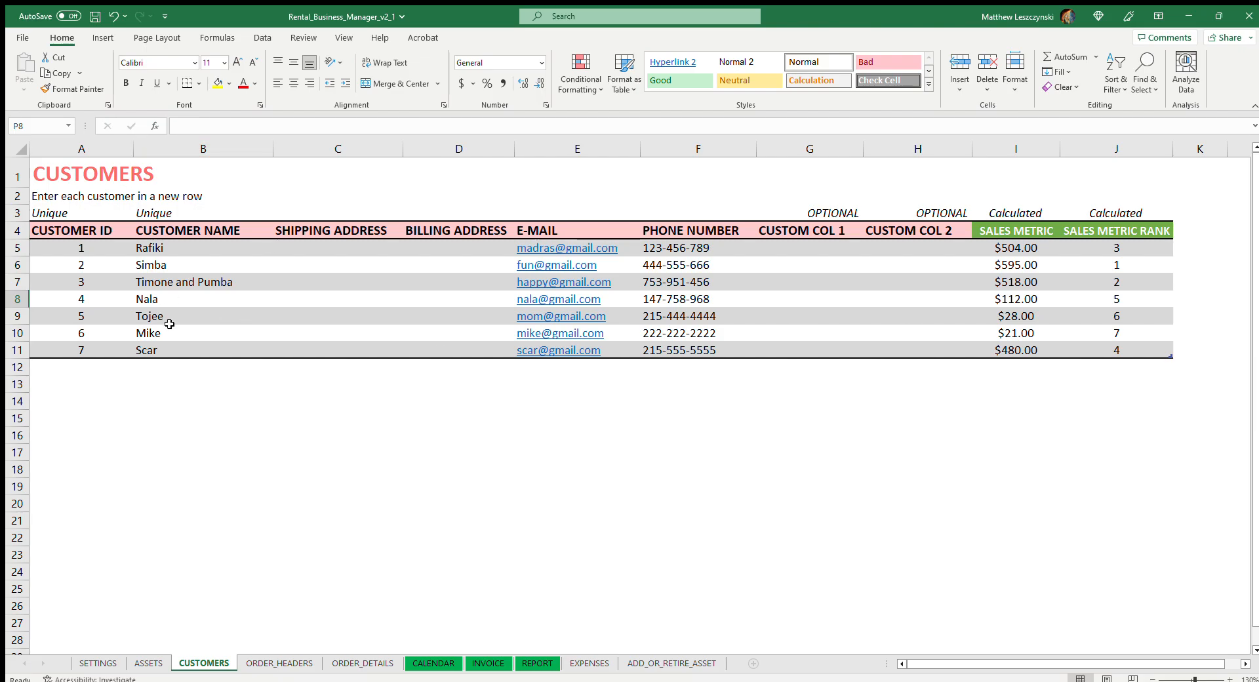
left_click(114, 368)
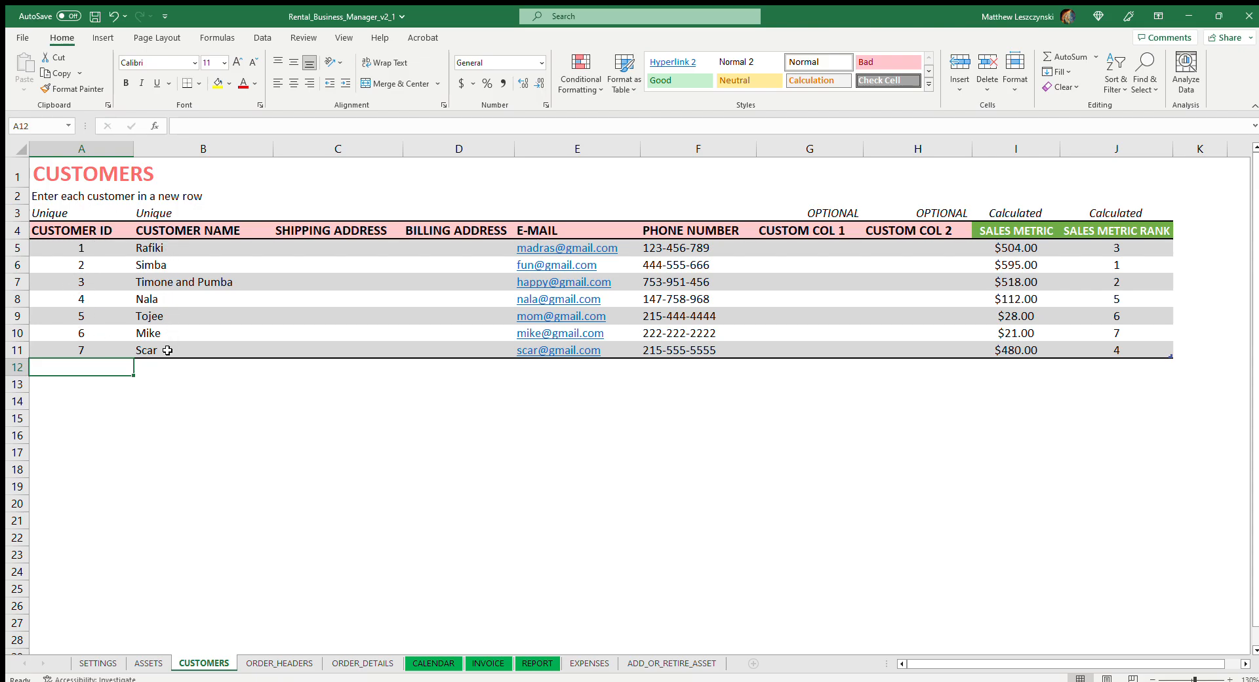
type("8")
left_click(178, 400)
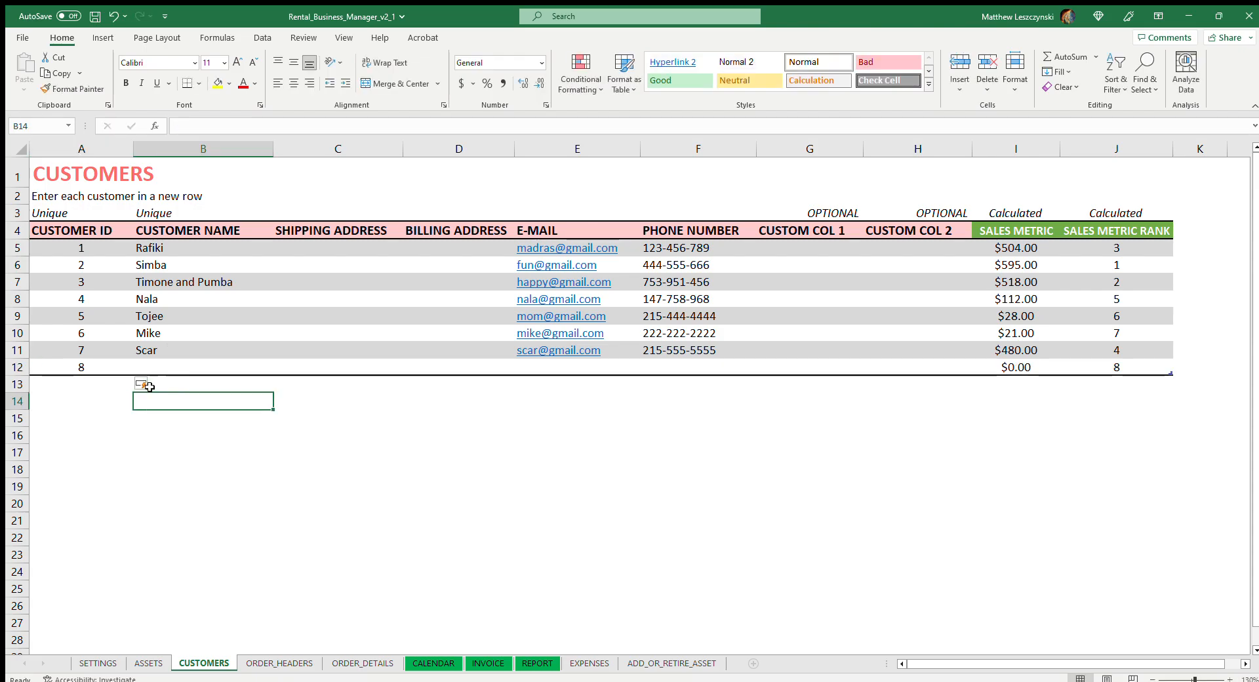
Enter the customer's full name in the Customer Name column for customer ID 8
left_click(128, 369)
left_click(190, 371)
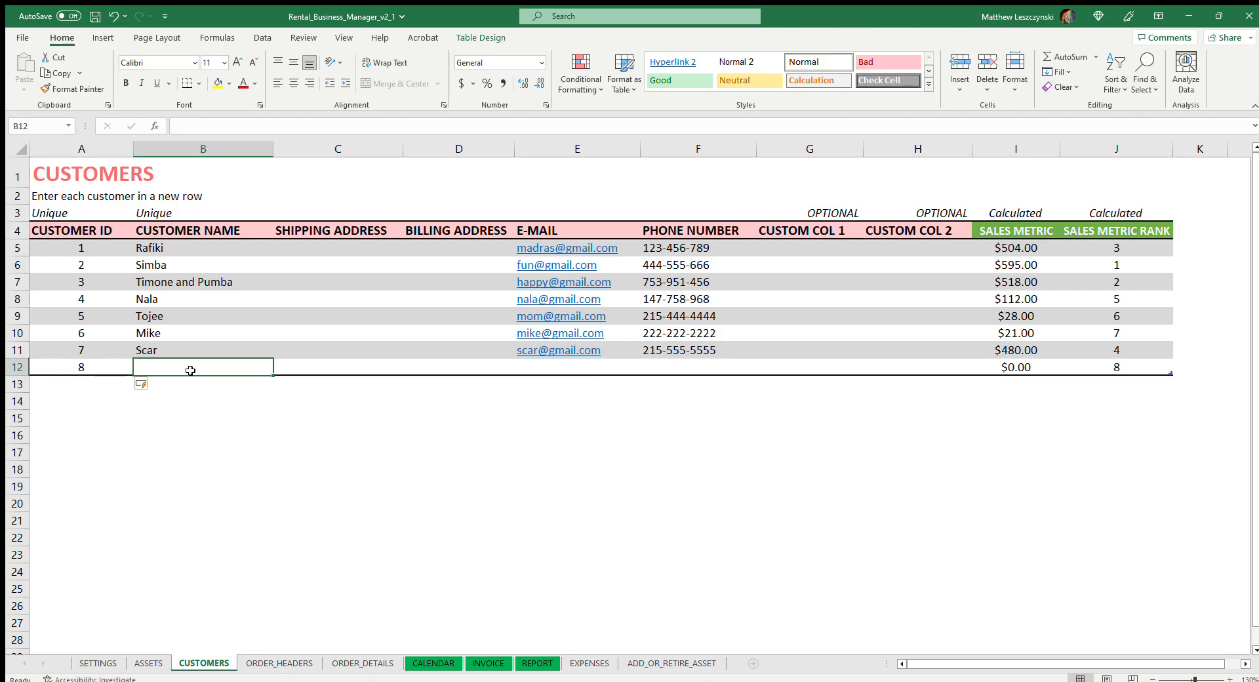
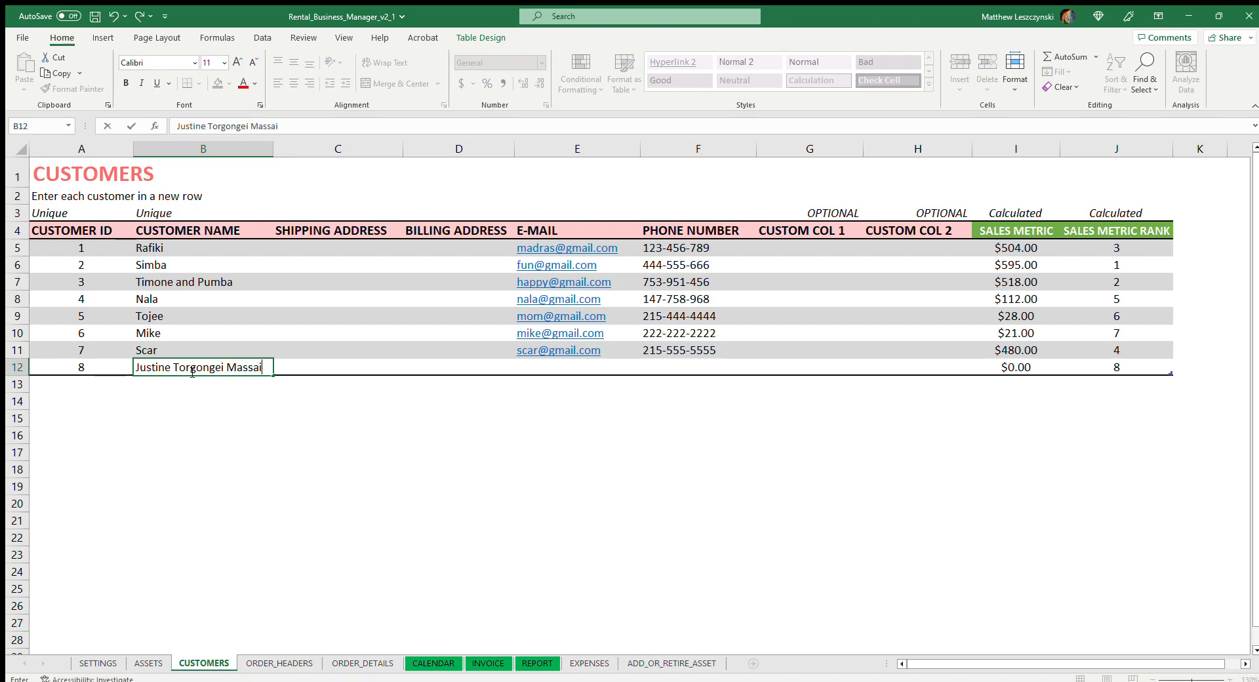
key("Tab")
key("Tab")
Fill in the e-mail address and phone number for customer ID 8
left_click(379, 365)
left_click(496, 365)
left_click(632, 367)
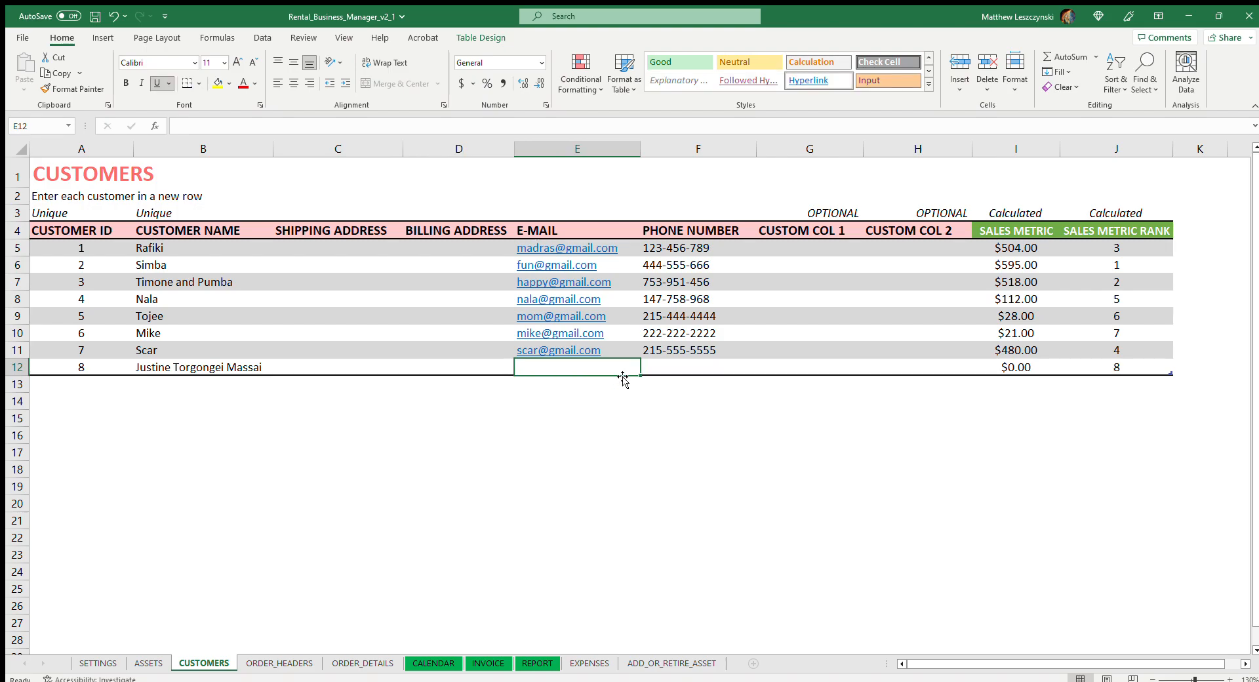
key("Tab")
type("555-555-555")
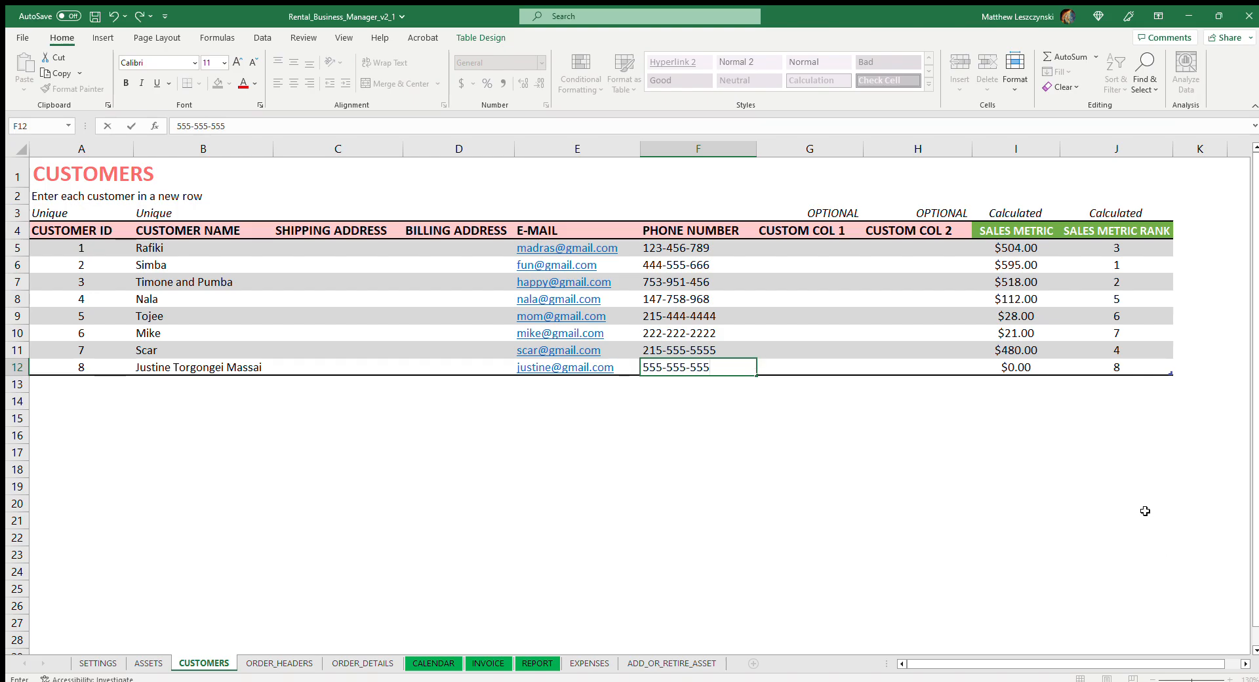
left_click(1019, 470)
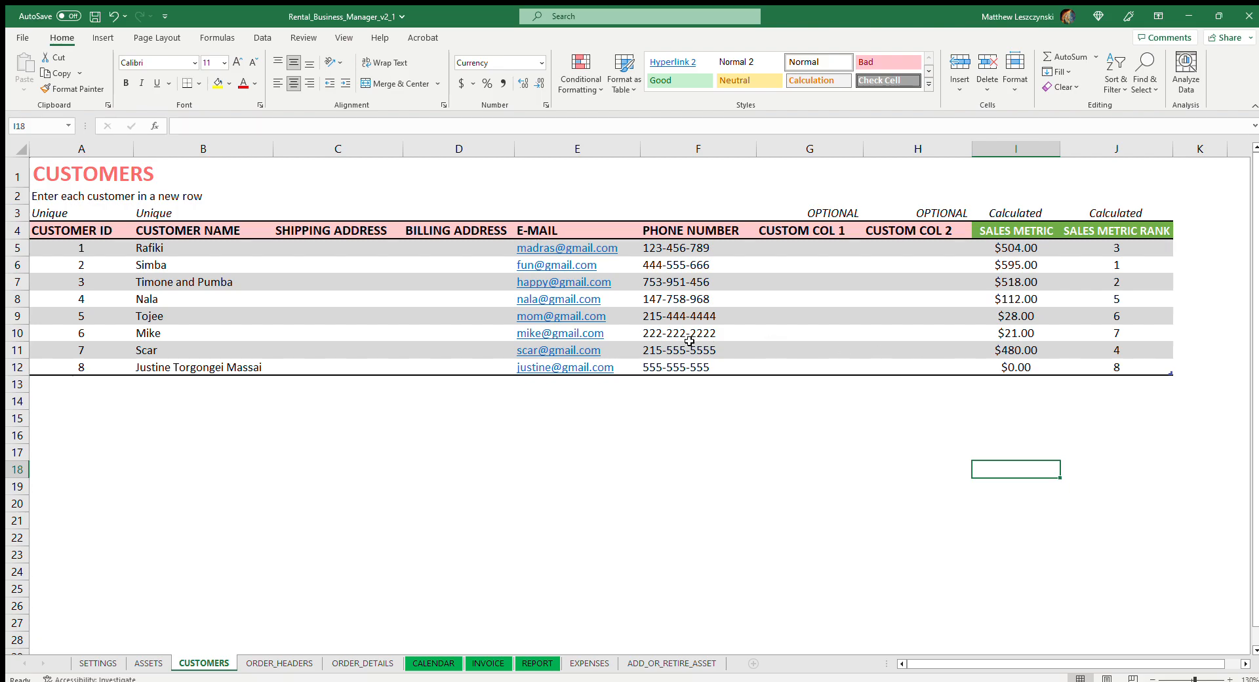
left_click(187, 372)
left_click(212, 389)
left_click(215, 370)
left_click(227, 392)
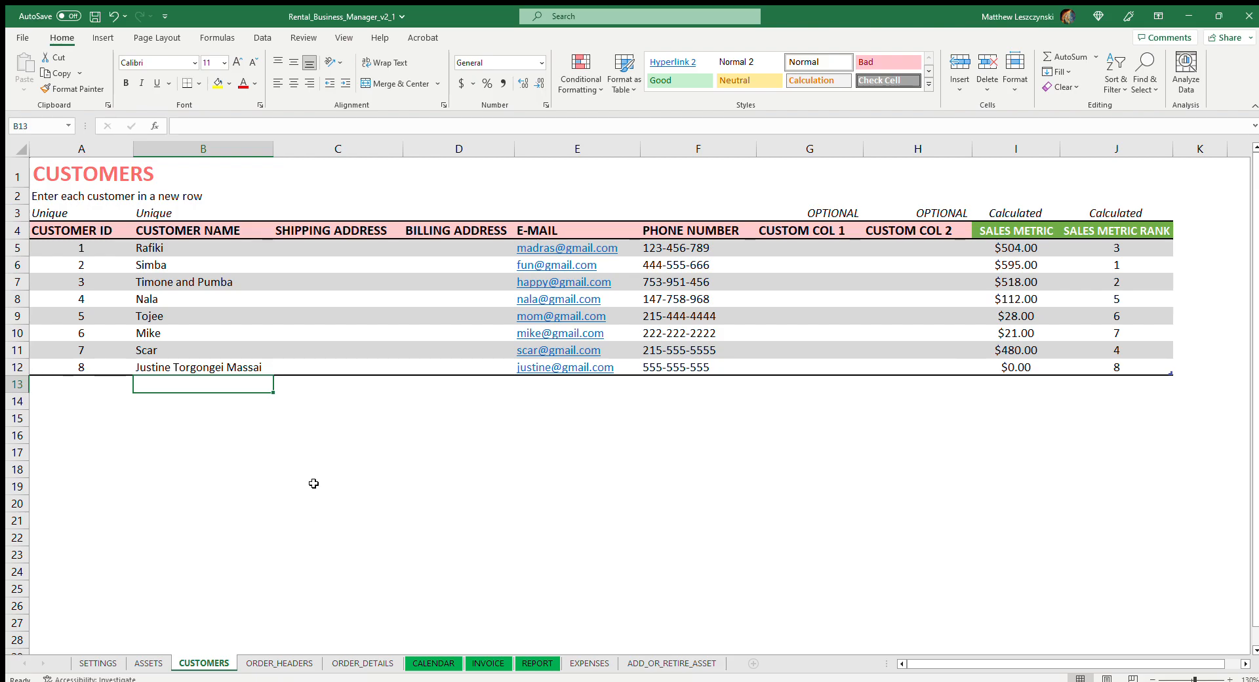
left_click(241, 365)
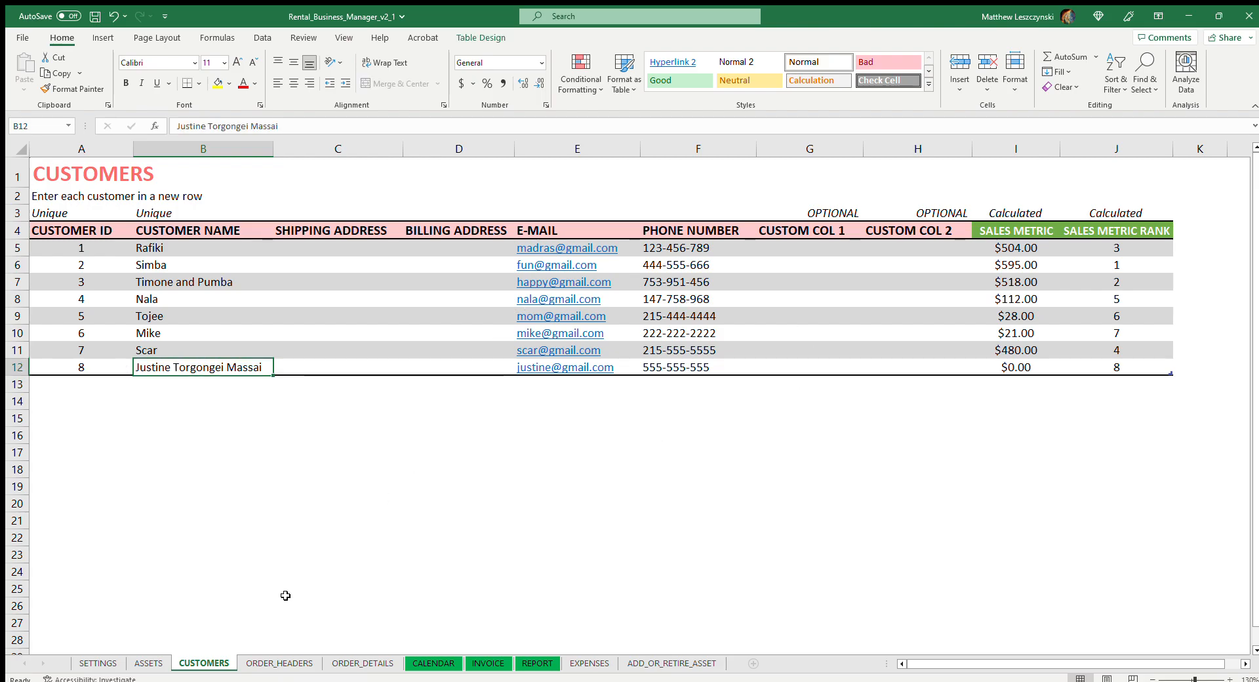
Examine the ORDER_HEADERS sheet for customers who have more than one order
left_click(272, 663)
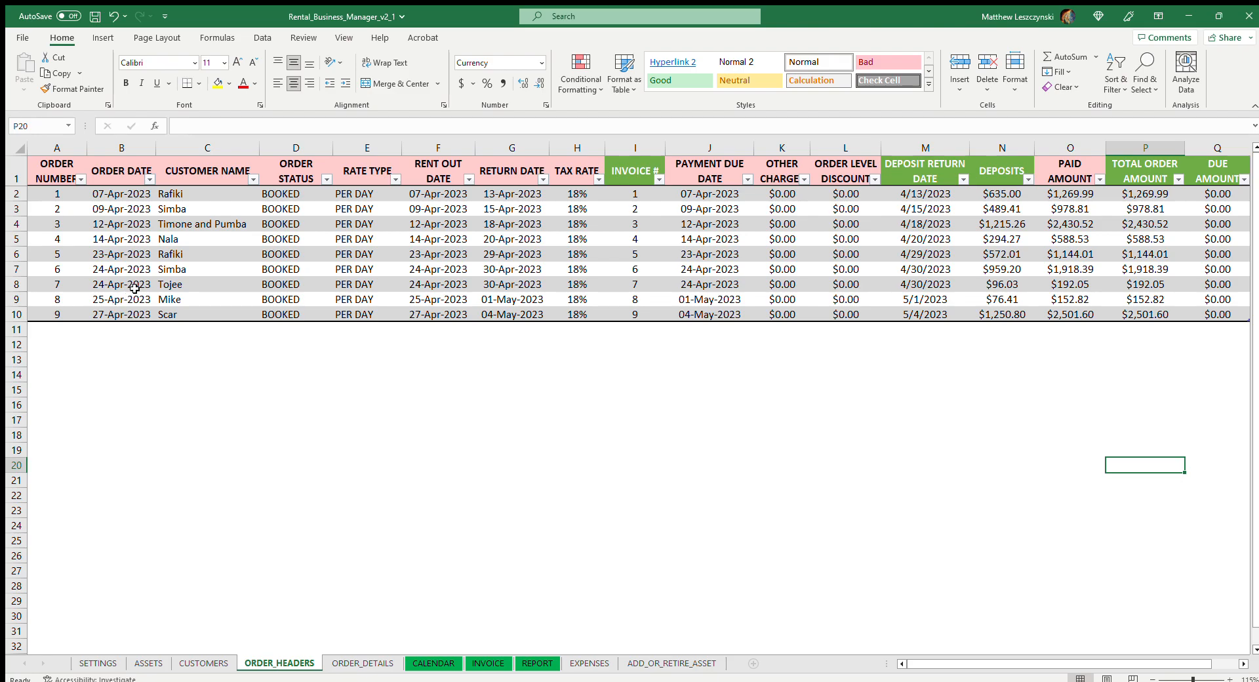
left_click(191, 195)
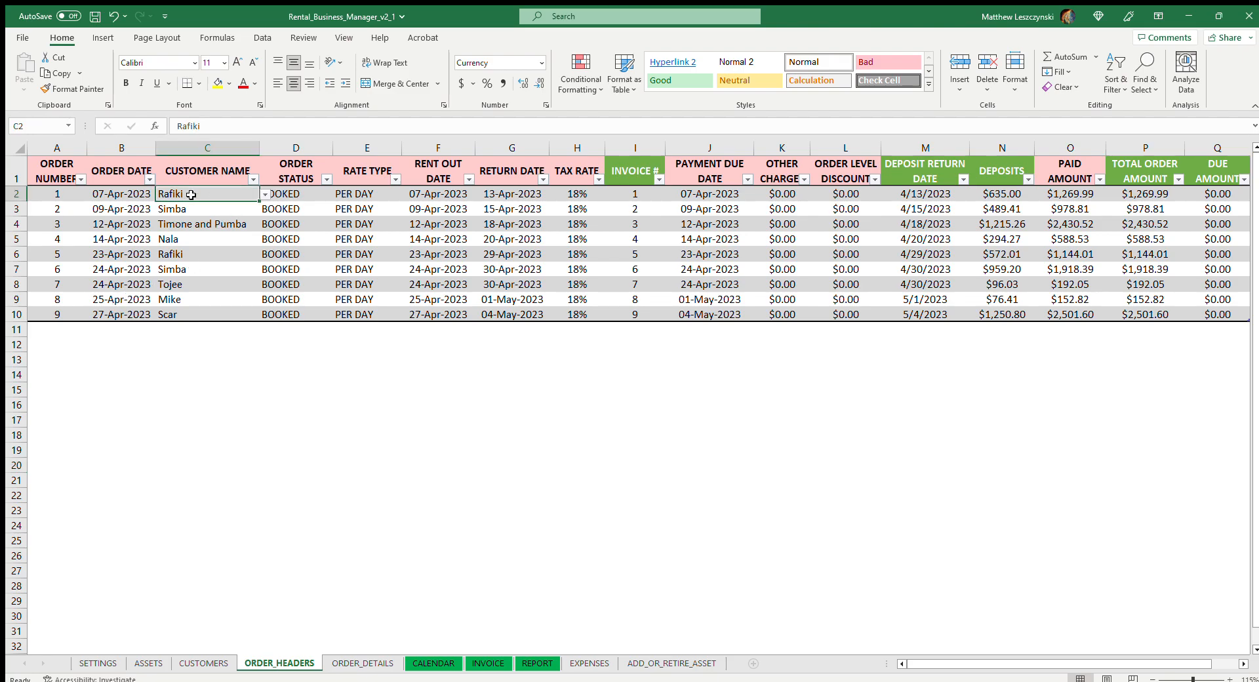
left_click(195, 254)
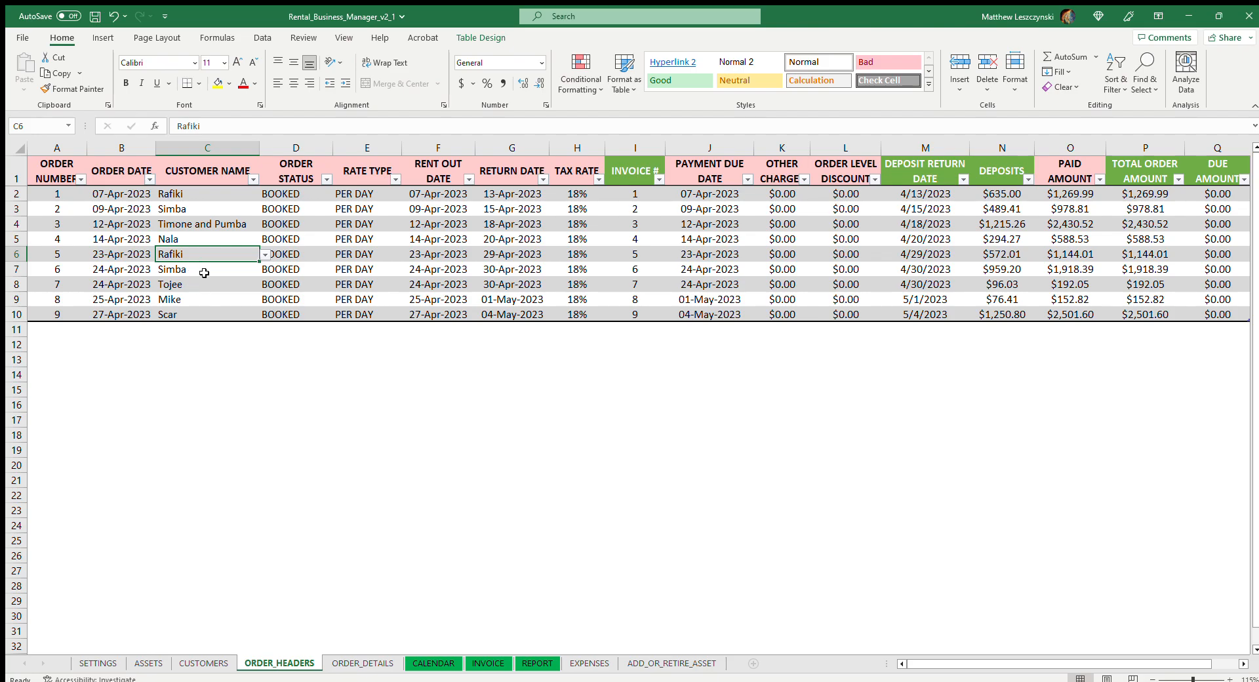
left_click(195, 210)
left_click(198, 269)
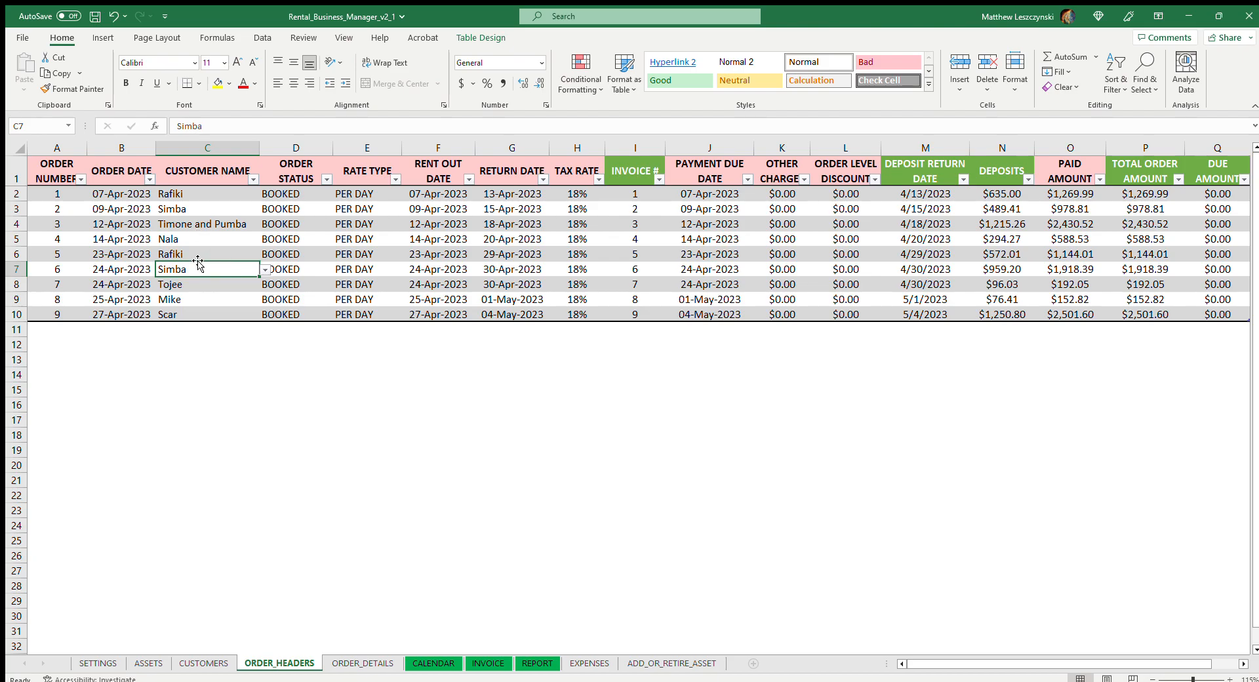
Add order number 10 in the first empty row of the ORDER_HEADERS sheet
left_click(220, 663)
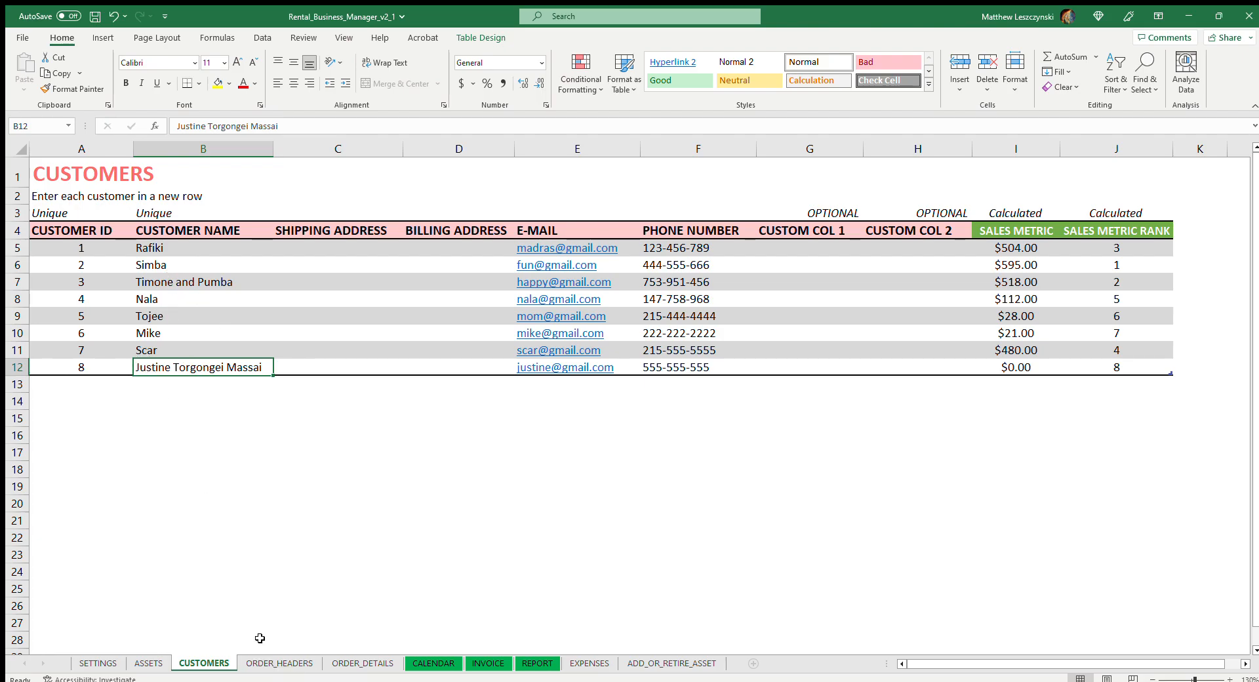
left_click(261, 661)
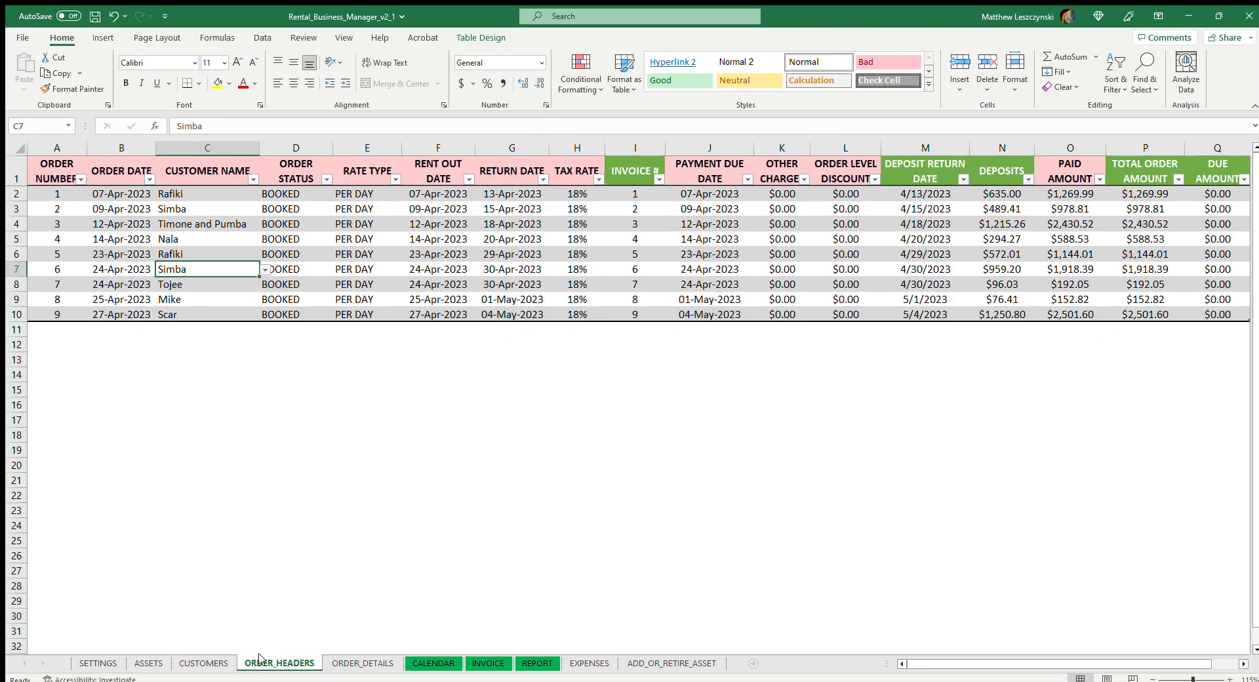
left_click(63, 328)
left_click(203, 663)
left_click(280, 663)
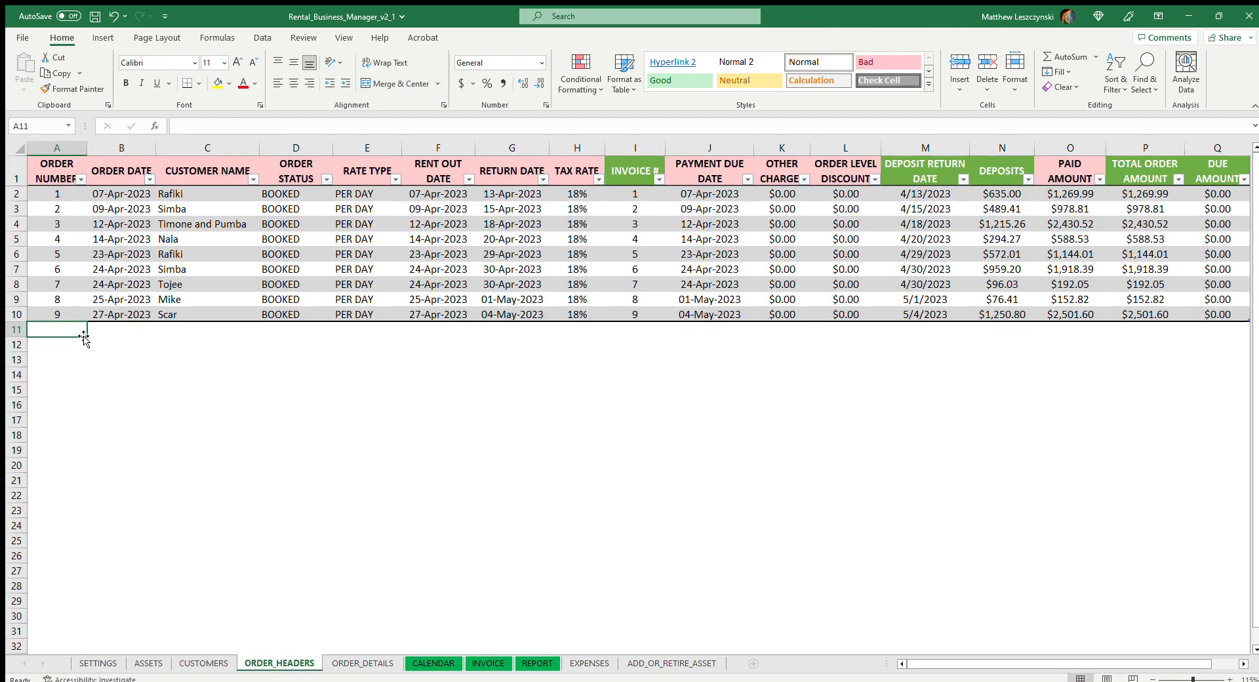
type("1")
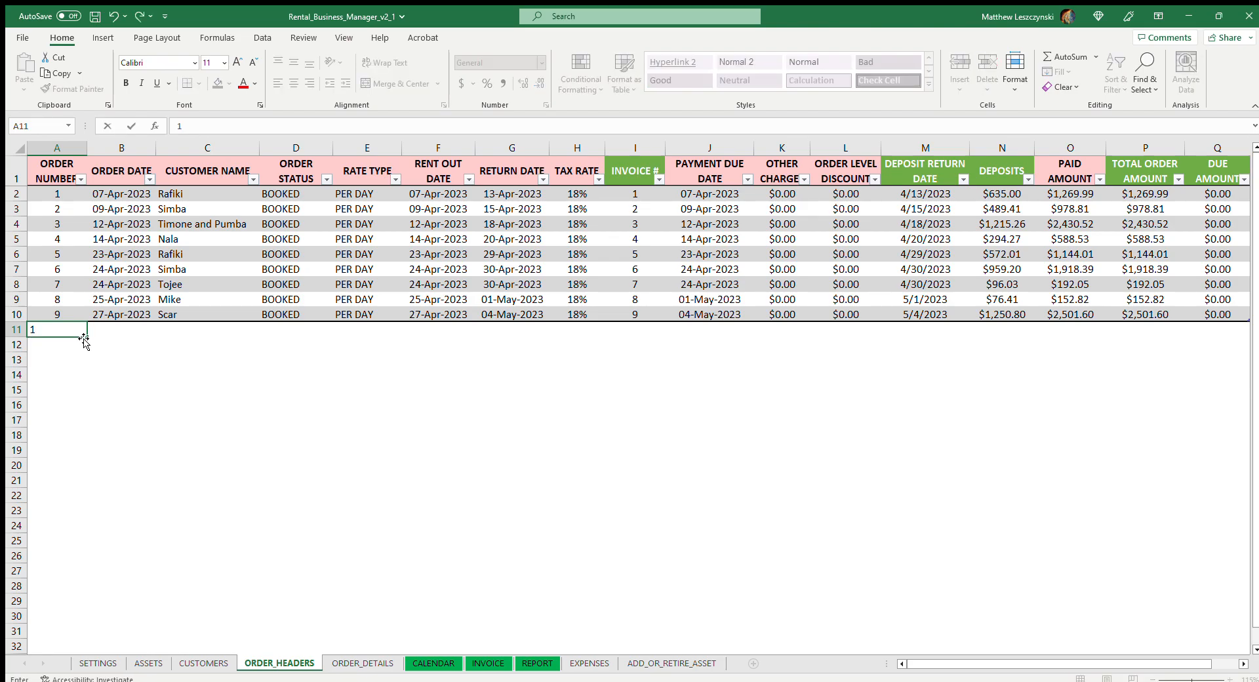
type("0")
left_click(139, 372)
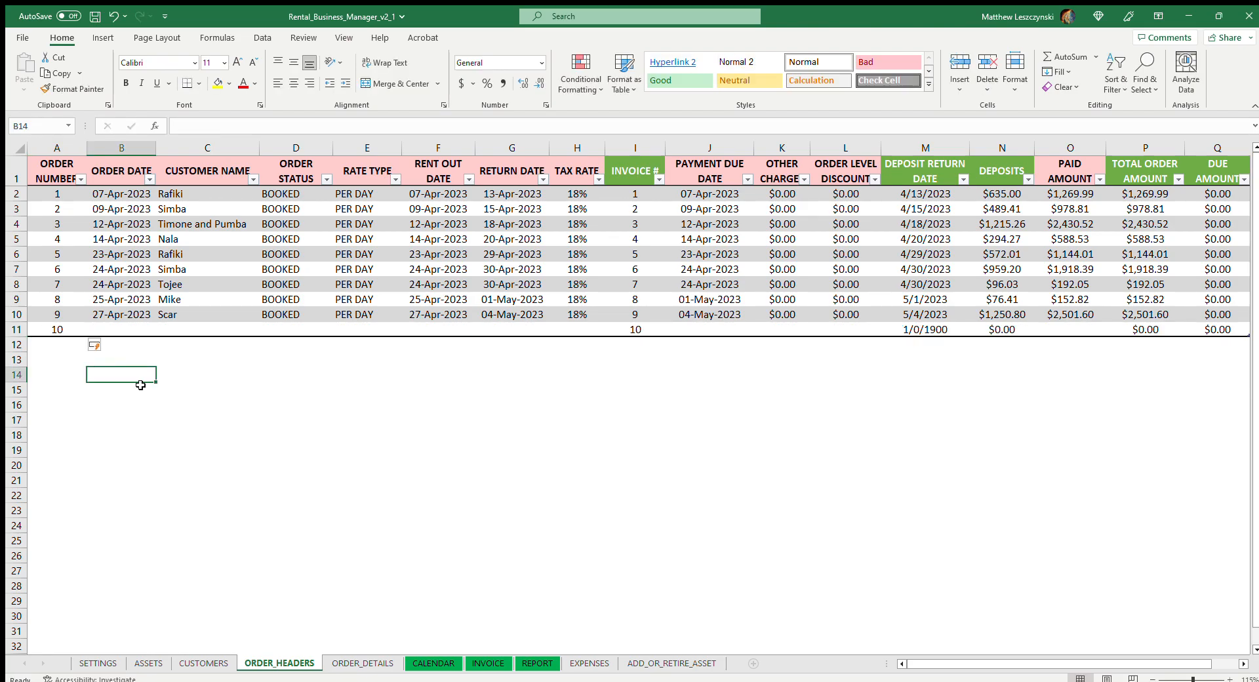
Set the order date of order 10 to 28-Apr-2023 and its customer name to that of customer ID 8
left_click(134, 331)
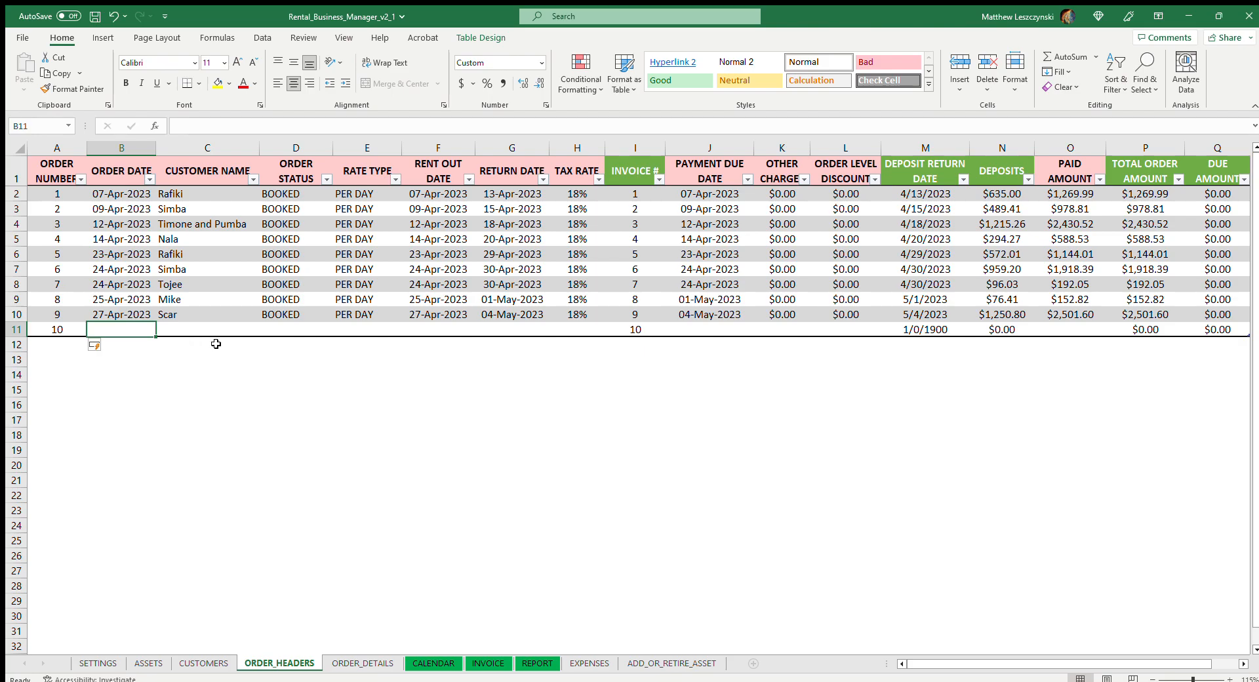
type("28")
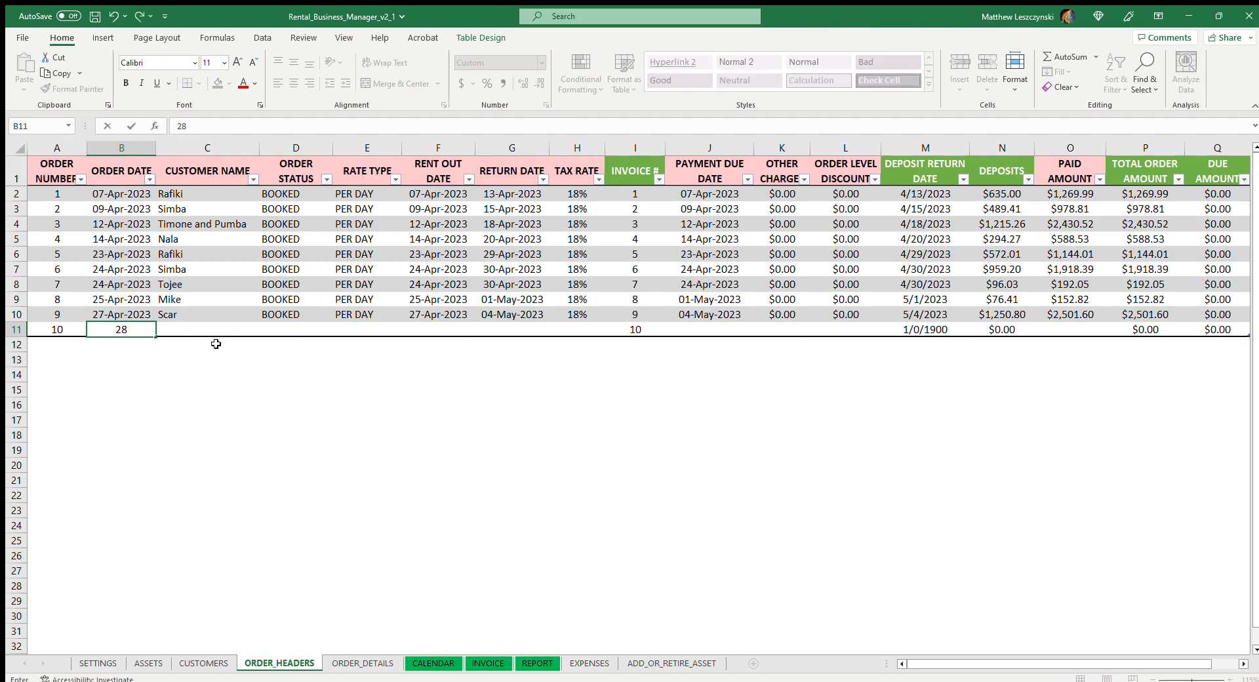
type("4/28")
left_click(266, 374)
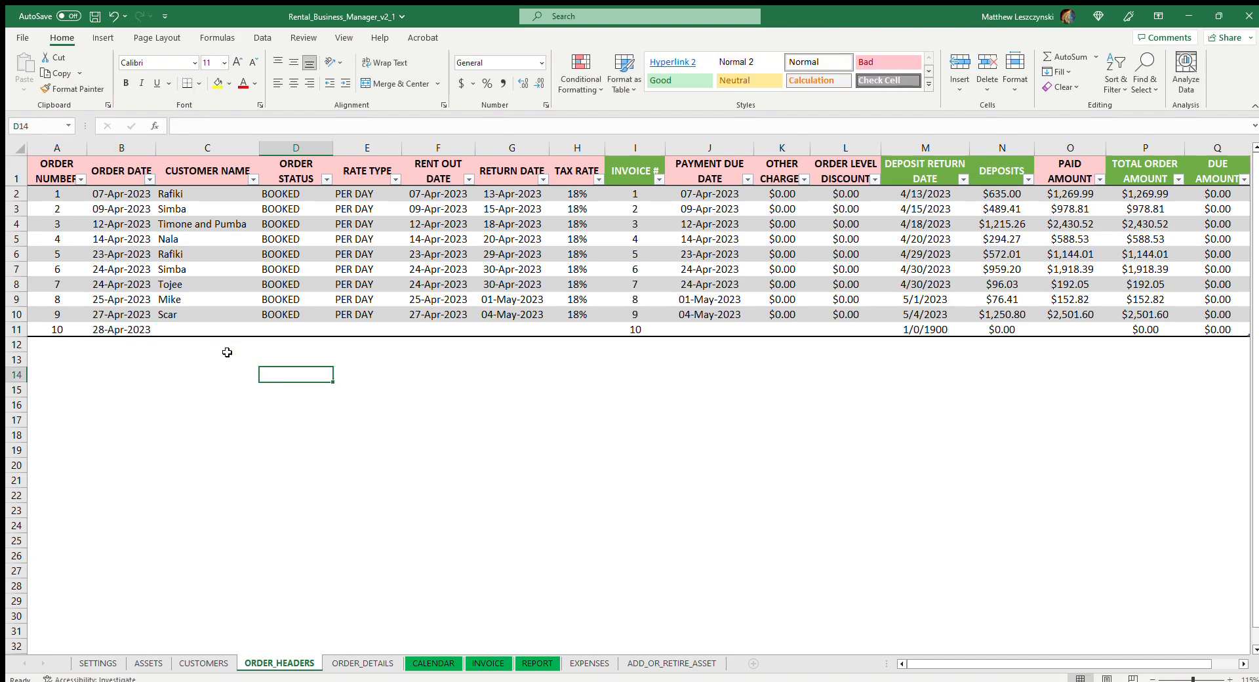
left_click(200, 330)
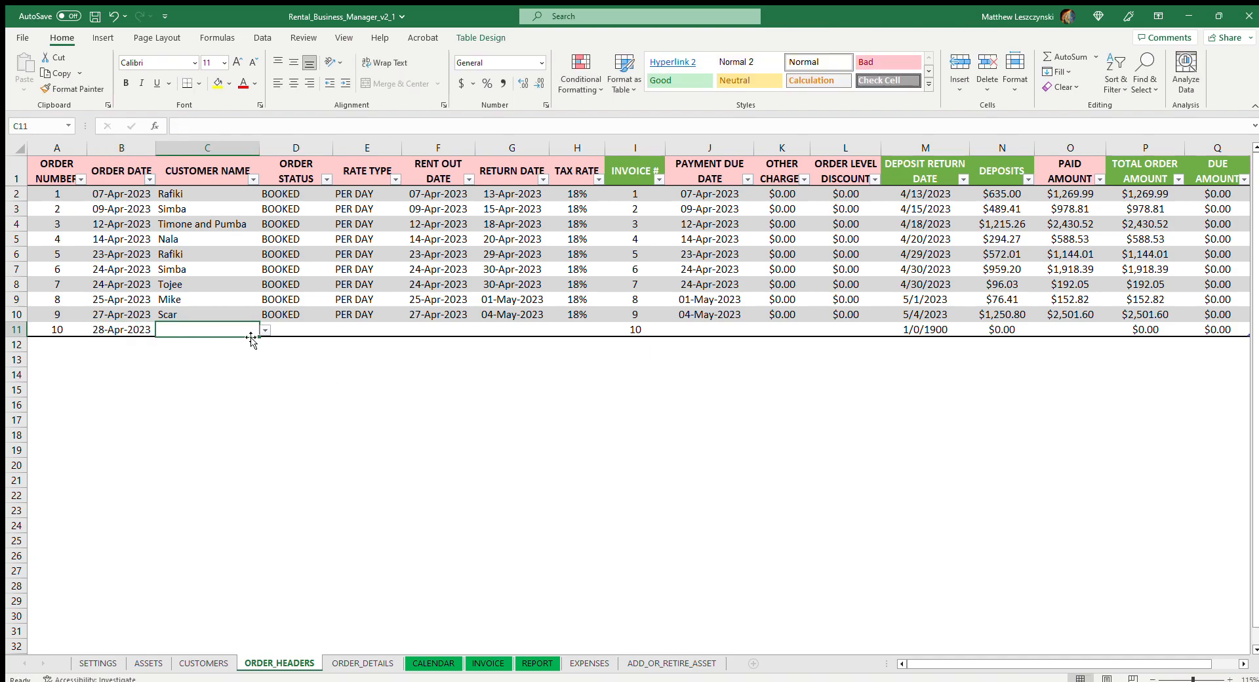
left_click(231, 397)
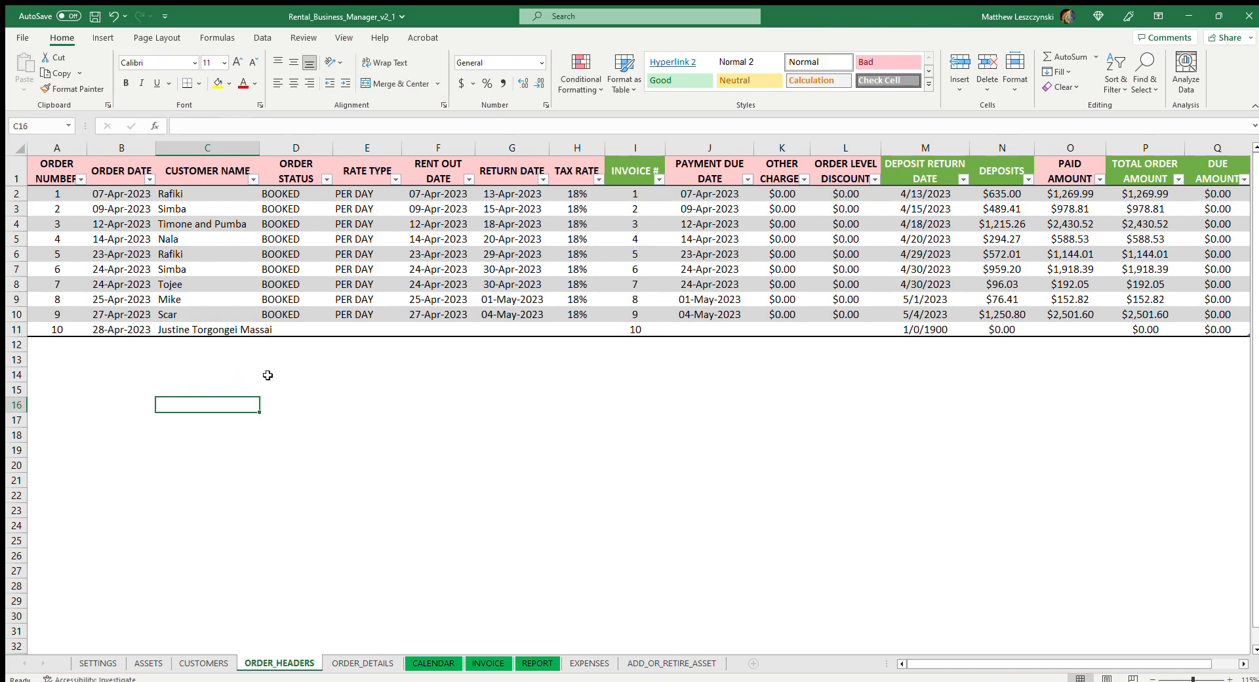
Set the order status of order 10 to BOOKED and its rate type to PER DAY
left_click(301, 335)
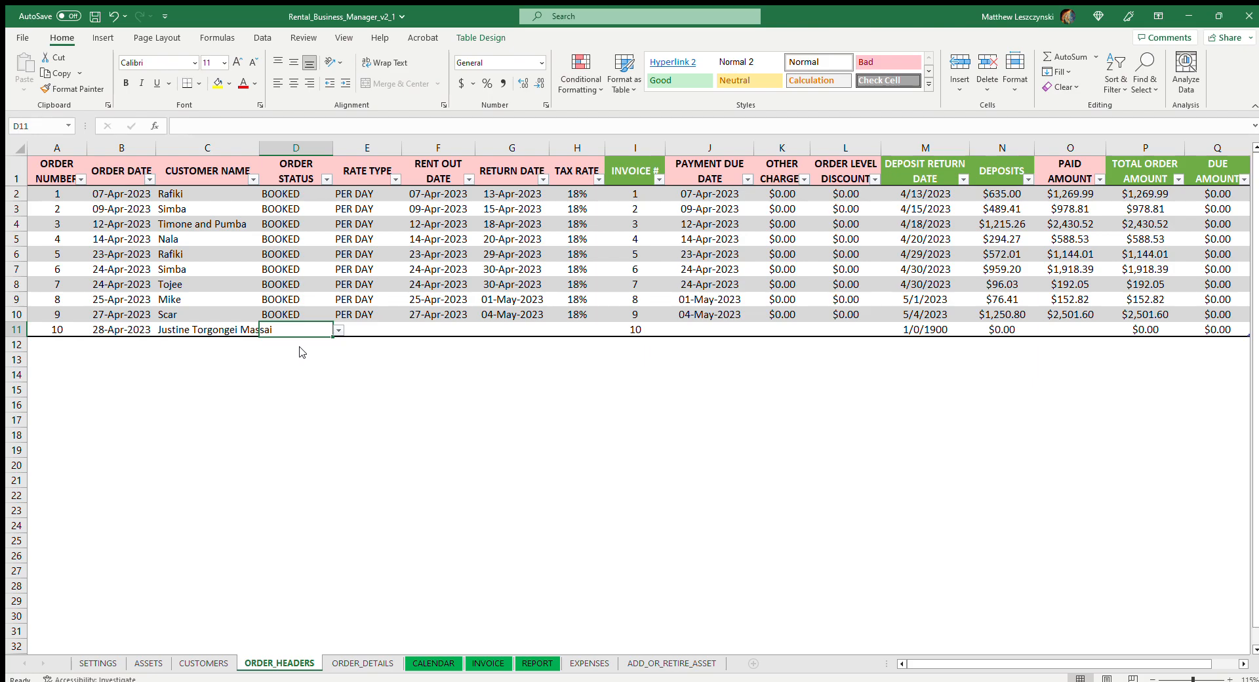
key("ctrl+d")
left_click(371, 327)
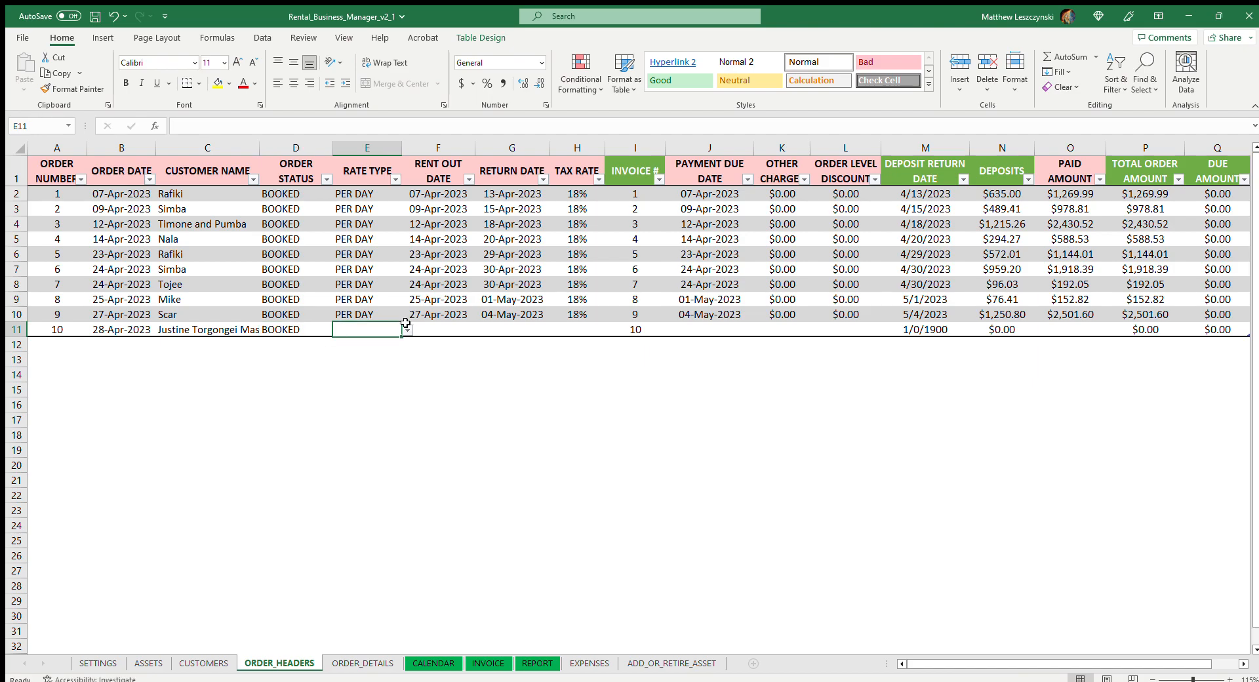
key("ctrl+d")
Set the rent out date of order 10 to 28-Apr-2023 and its return date to 04-May-2023
left_click(446, 332)
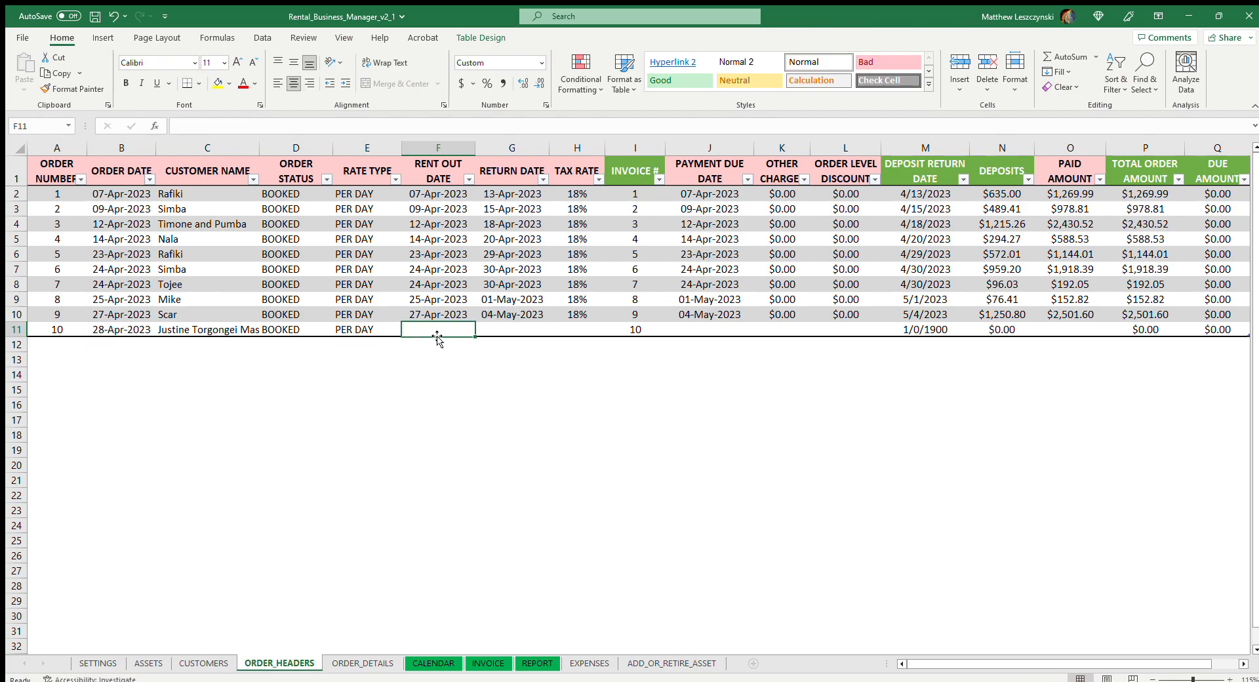
type("04/28")
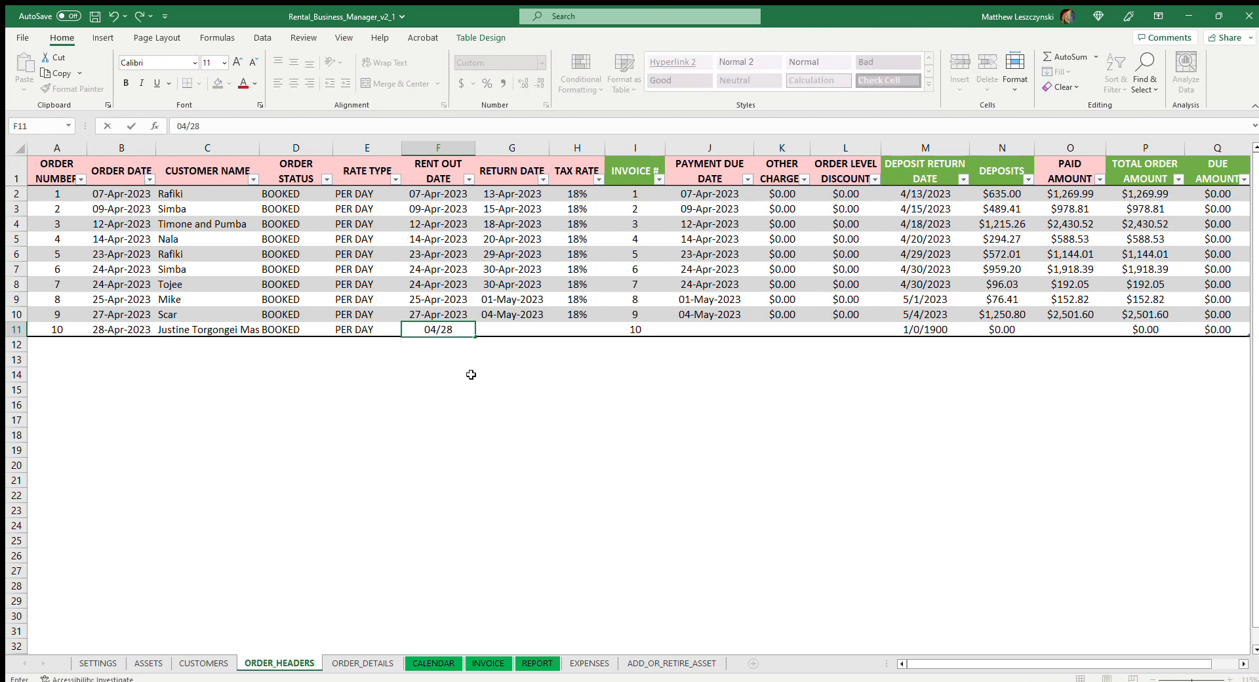
left_click(477, 372)
left_click(500, 332)
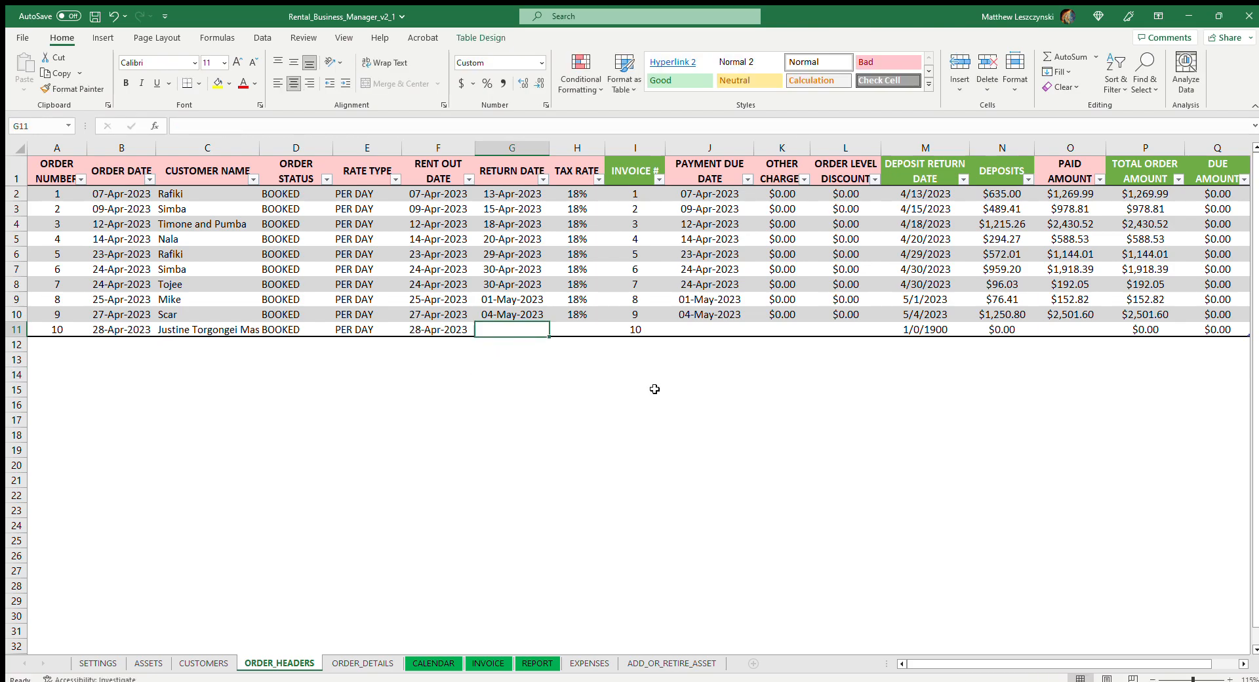
type("0")
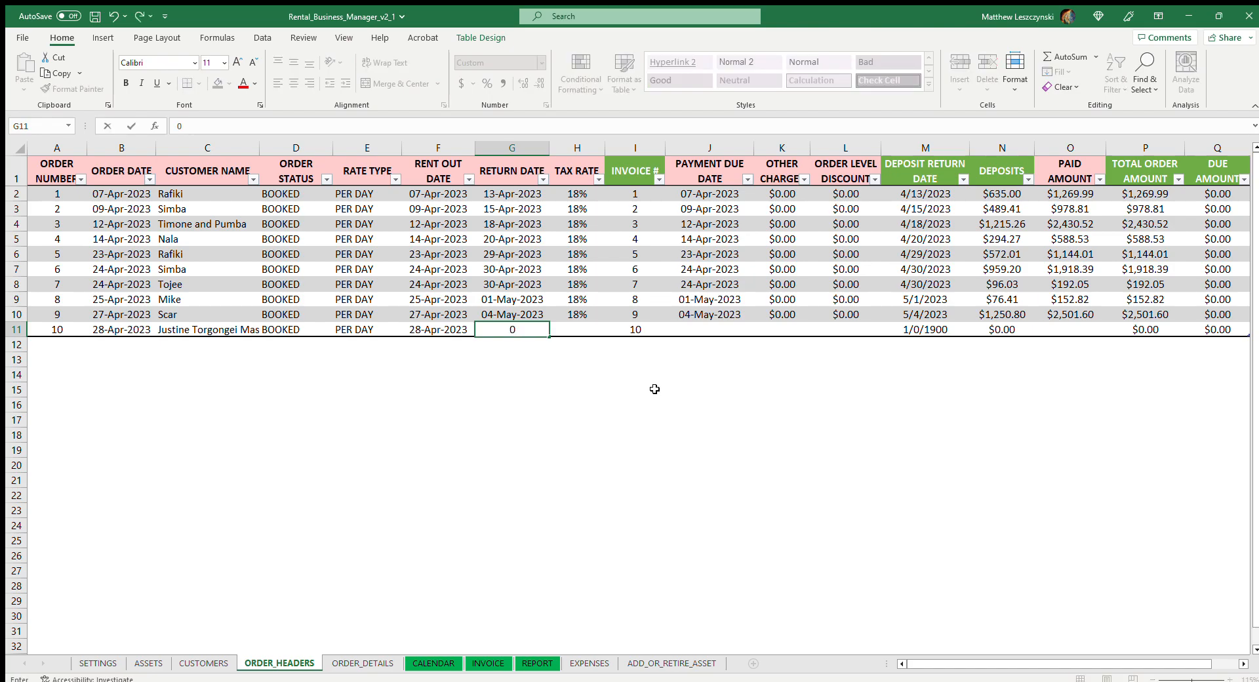
type("5/4/23")
key("Tab")
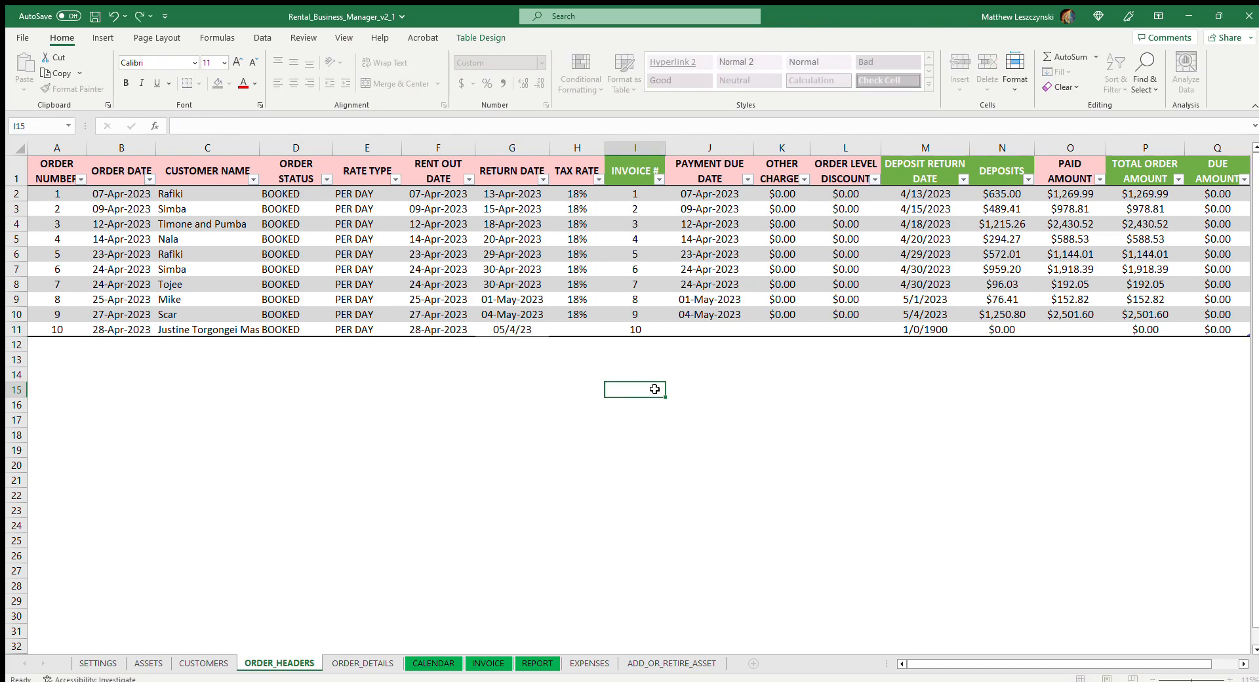
Set the tax rate of order 10 to 18% and its payment due date to 28-Apr-2023
type("18")
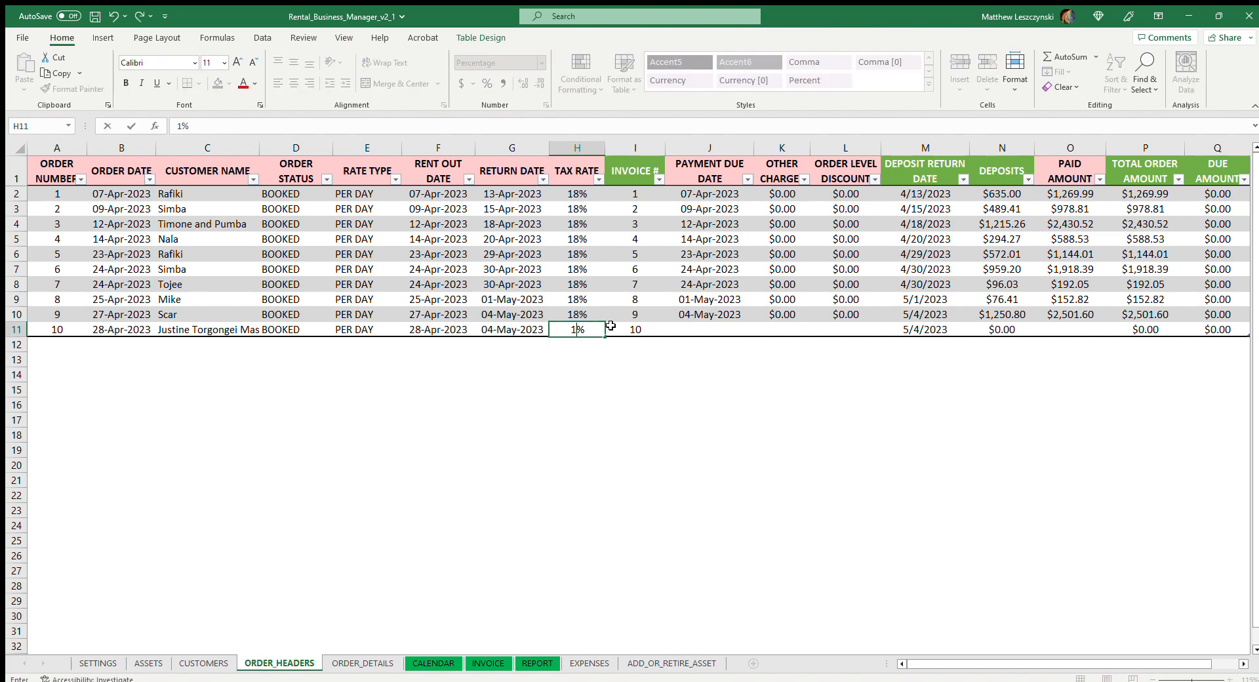
left_click(622, 387)
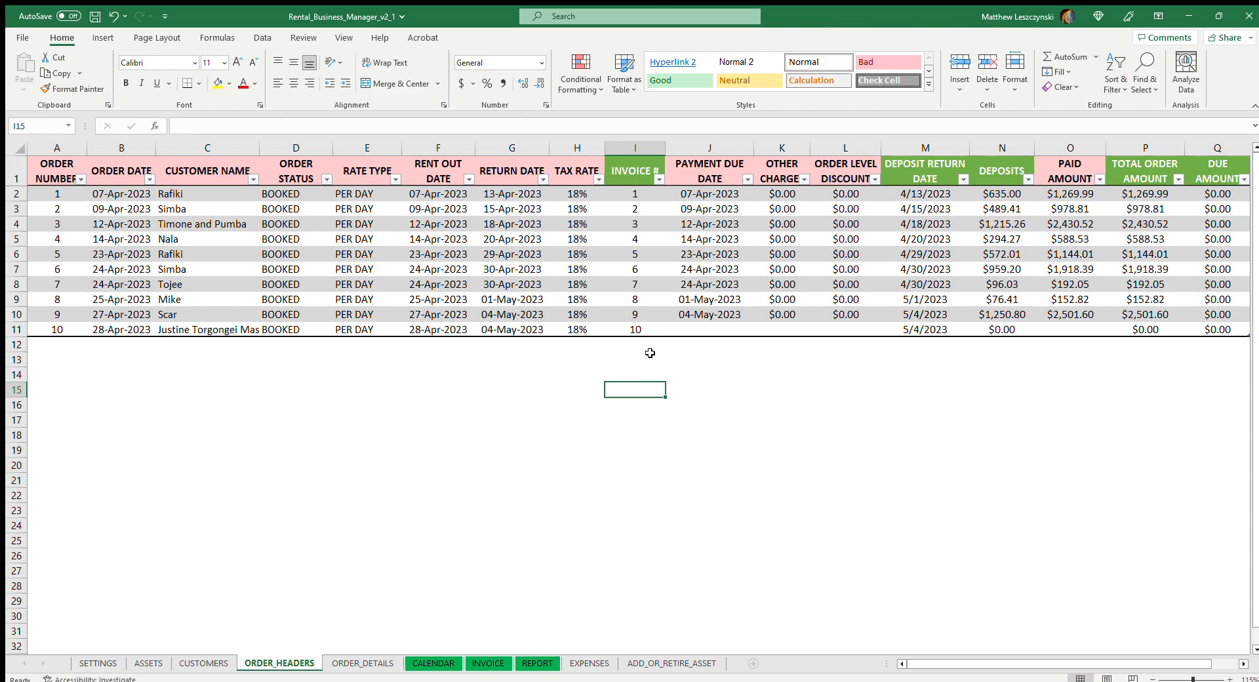
left_click(716, 328)
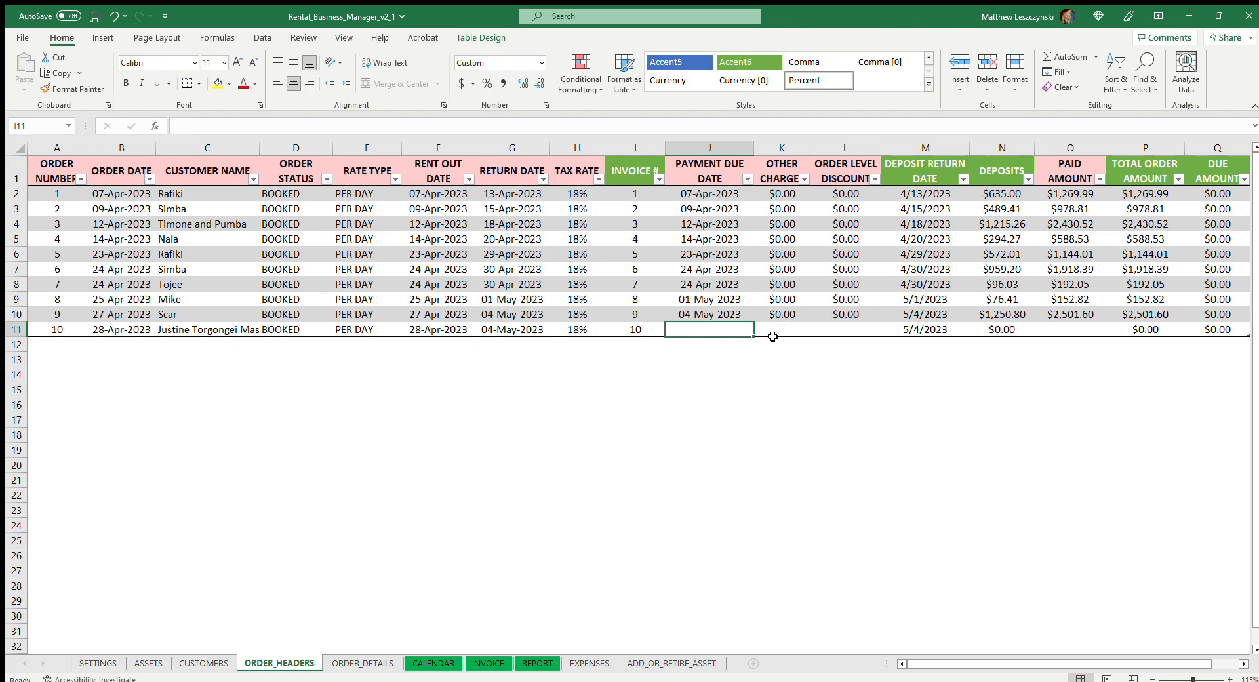
type("4/28")
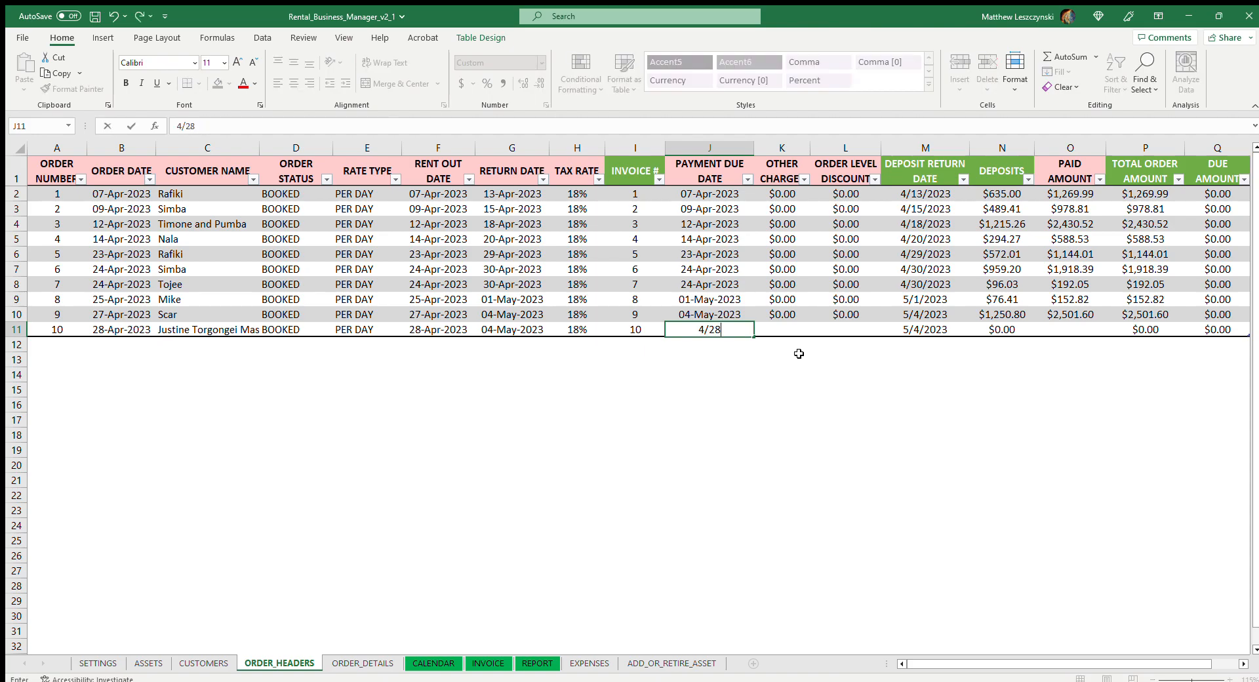
left_click(784, 358)
Enter 0 for both the other charge and the order level discount of order 10
left_click(784, 330)
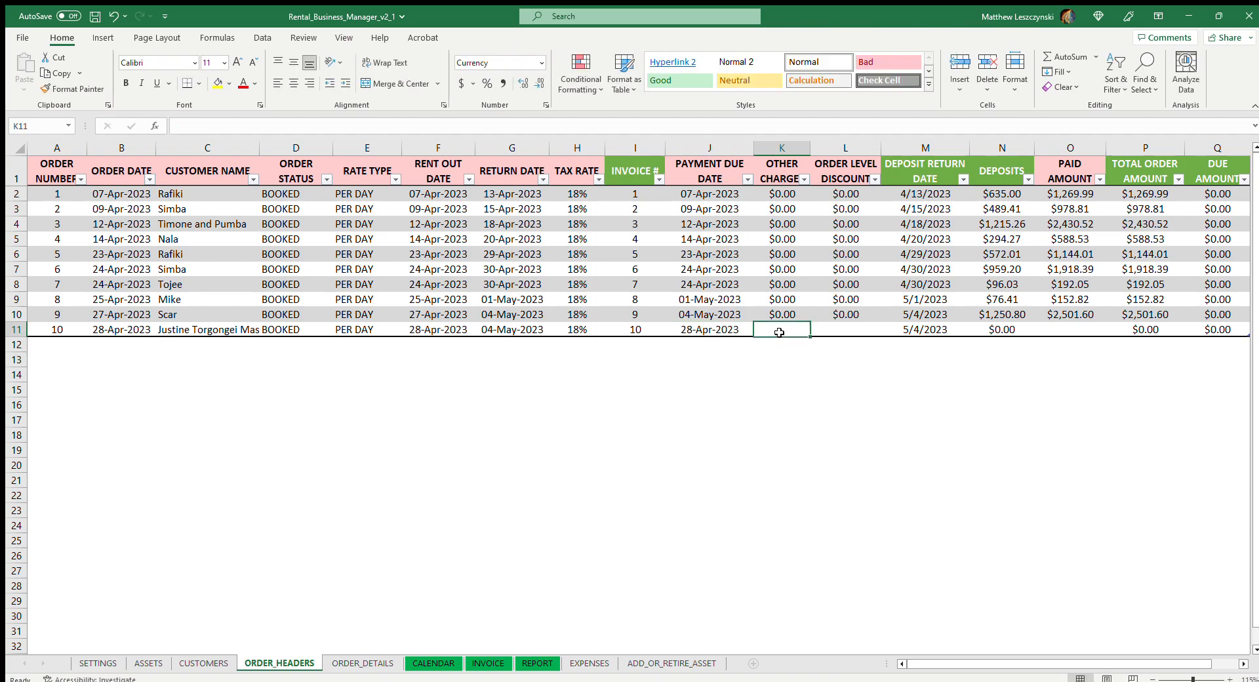
type("0")
left_click(859, 329)
type("0")
left_click(843, 371)
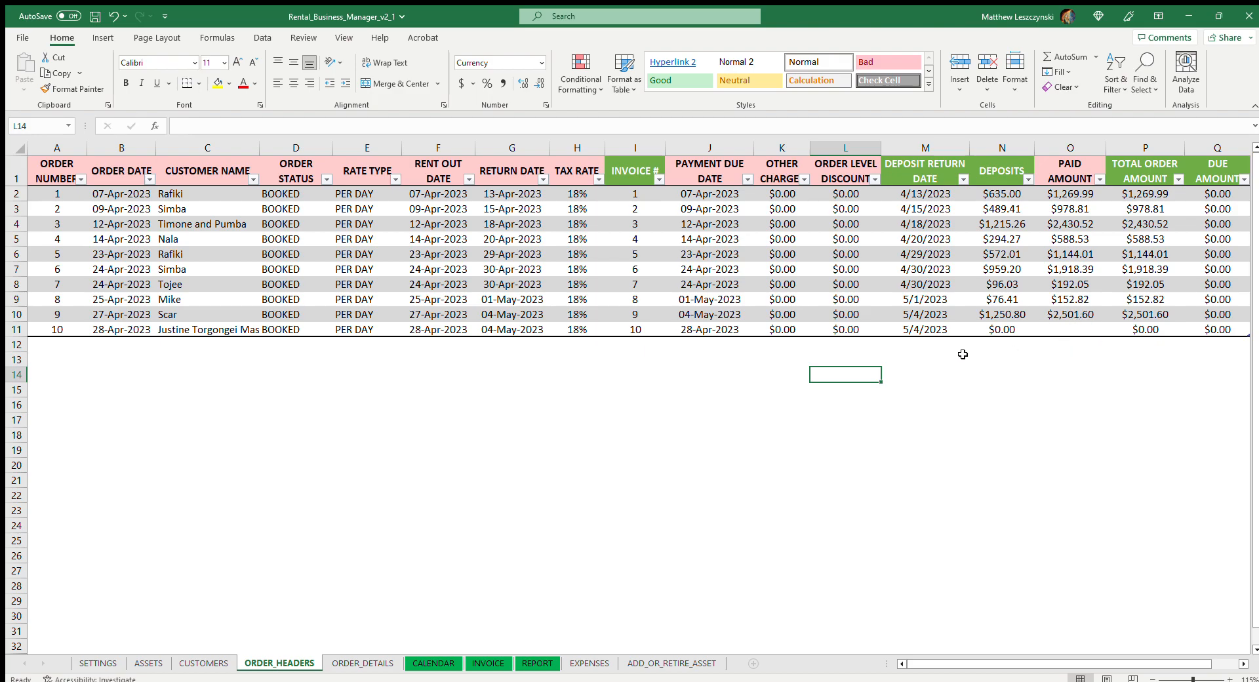
Filter the ORDER_DETAILS sheet to show only the rows of order number 1
left_click(340, 664)
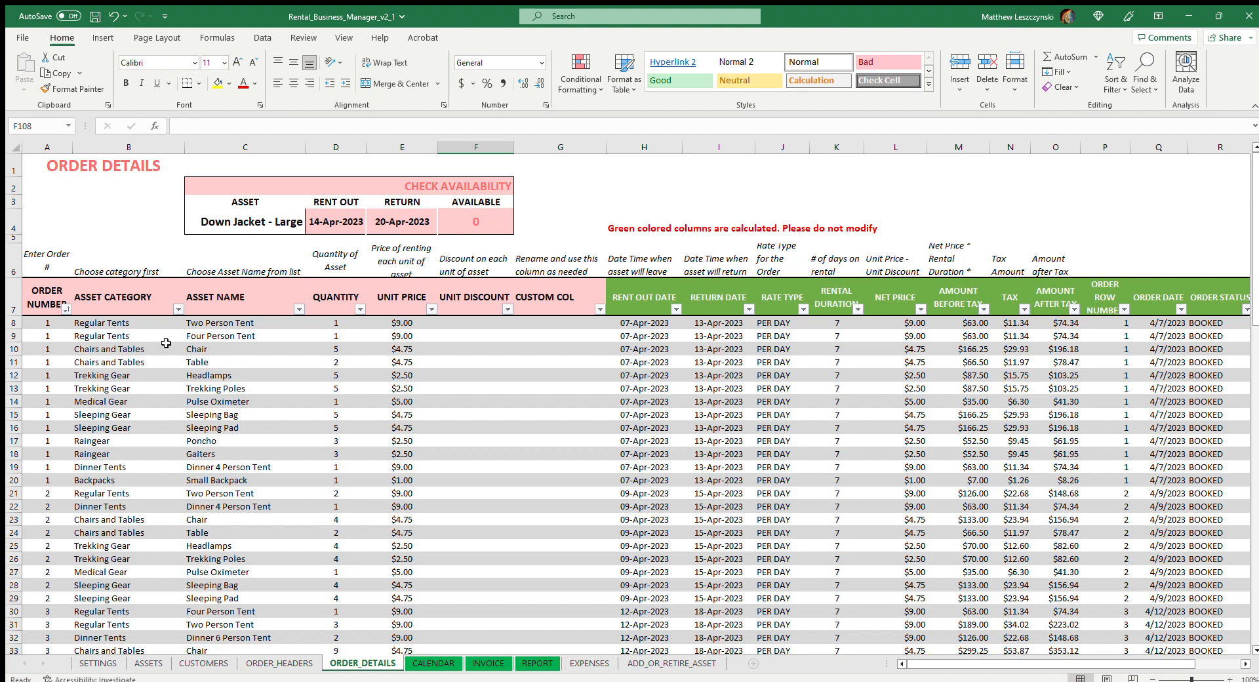
scroll(381, 377, "down", 1)
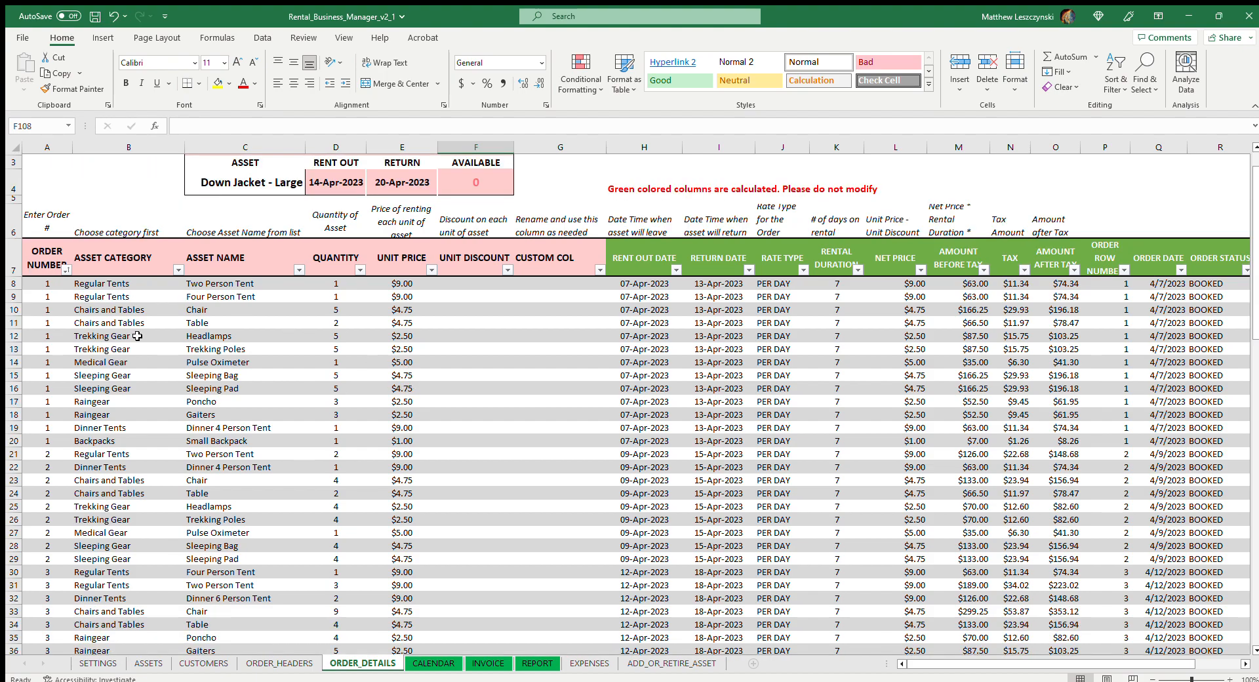
scroll(52, 289, "up", 1)
scroll(102, 492, "down", 3)
scroll(102, 492, "up", 2)
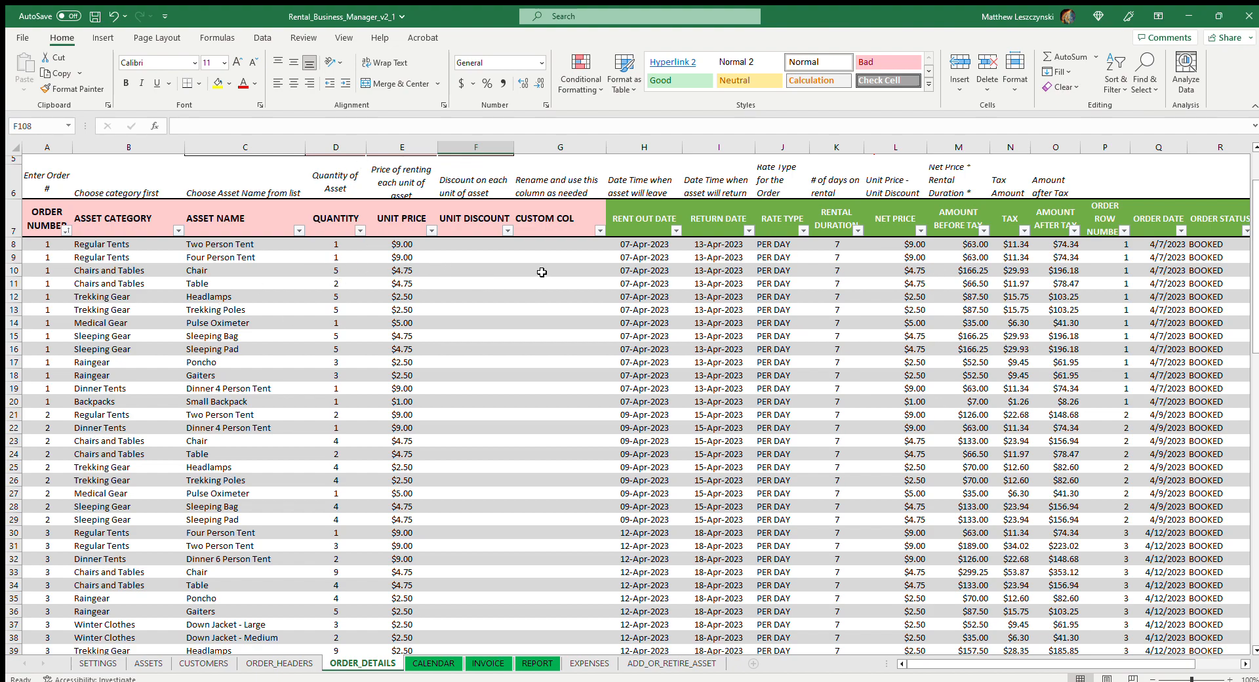
mouse_move(1256, 277)
left_mouse_down()
mouse_move(1255, 348)
mouse_move(1255, 256)
left_mouse_up()
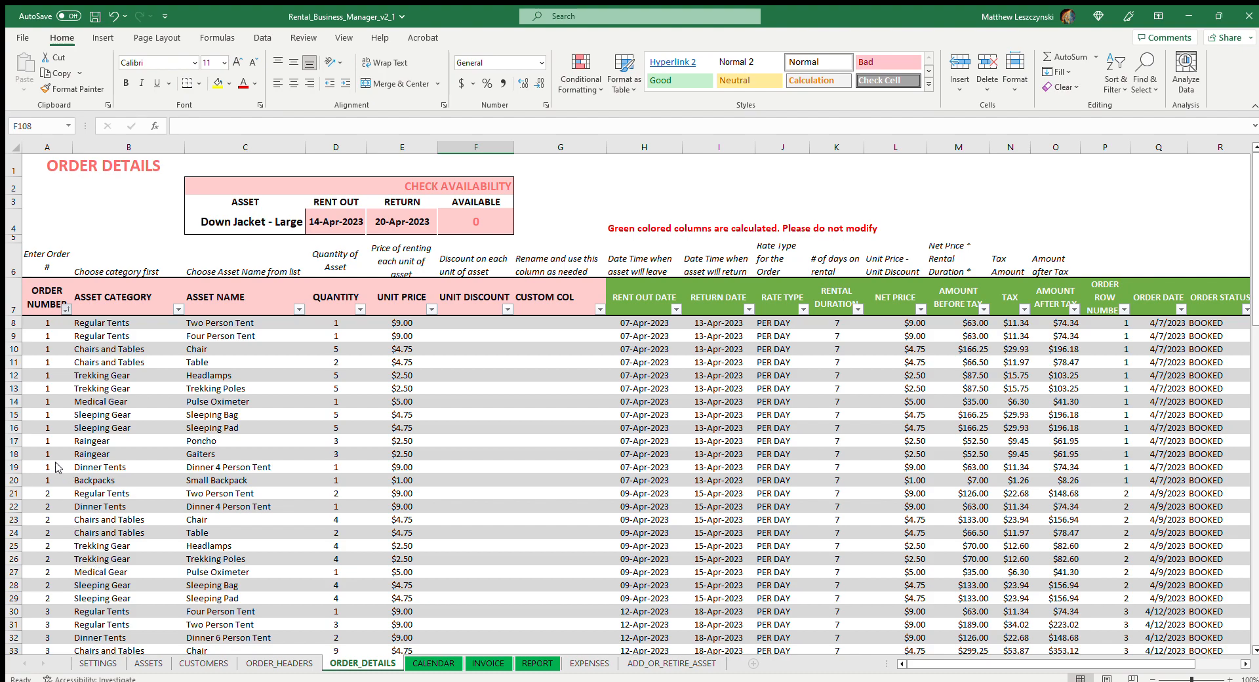
left_click(98, 585)
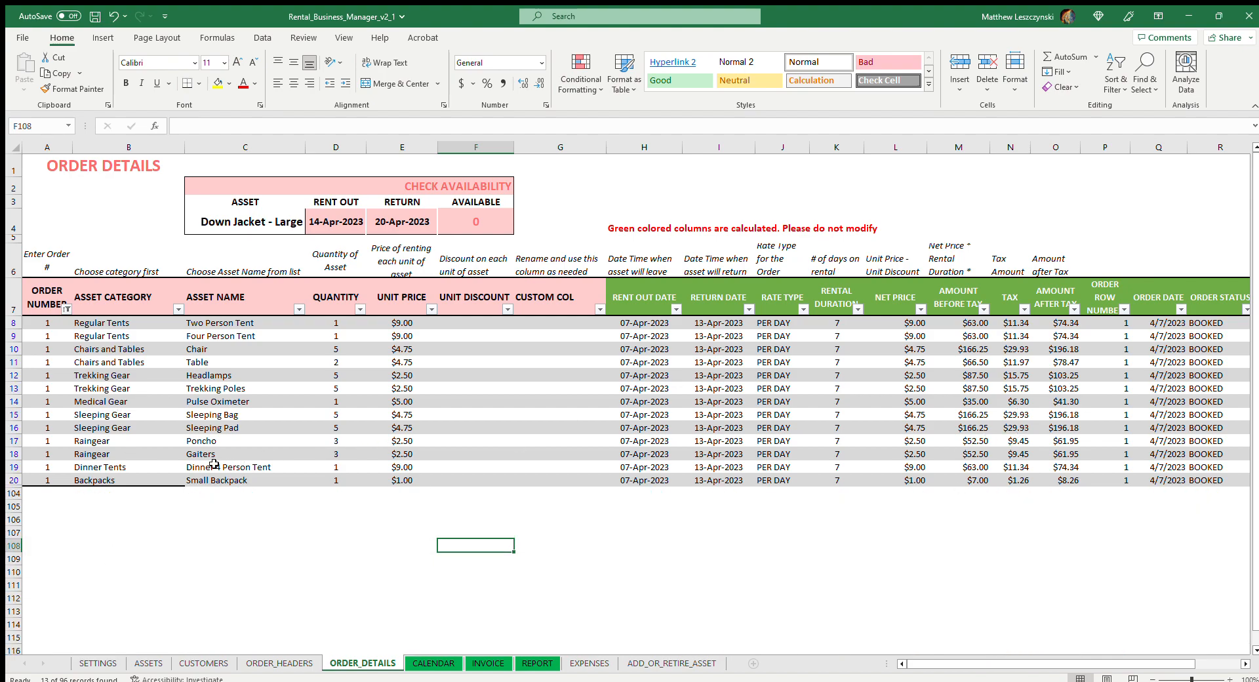
Add order number 10 in the first empty row below the ORDER_DETAILS table, cell A104
left_click(59, 491)
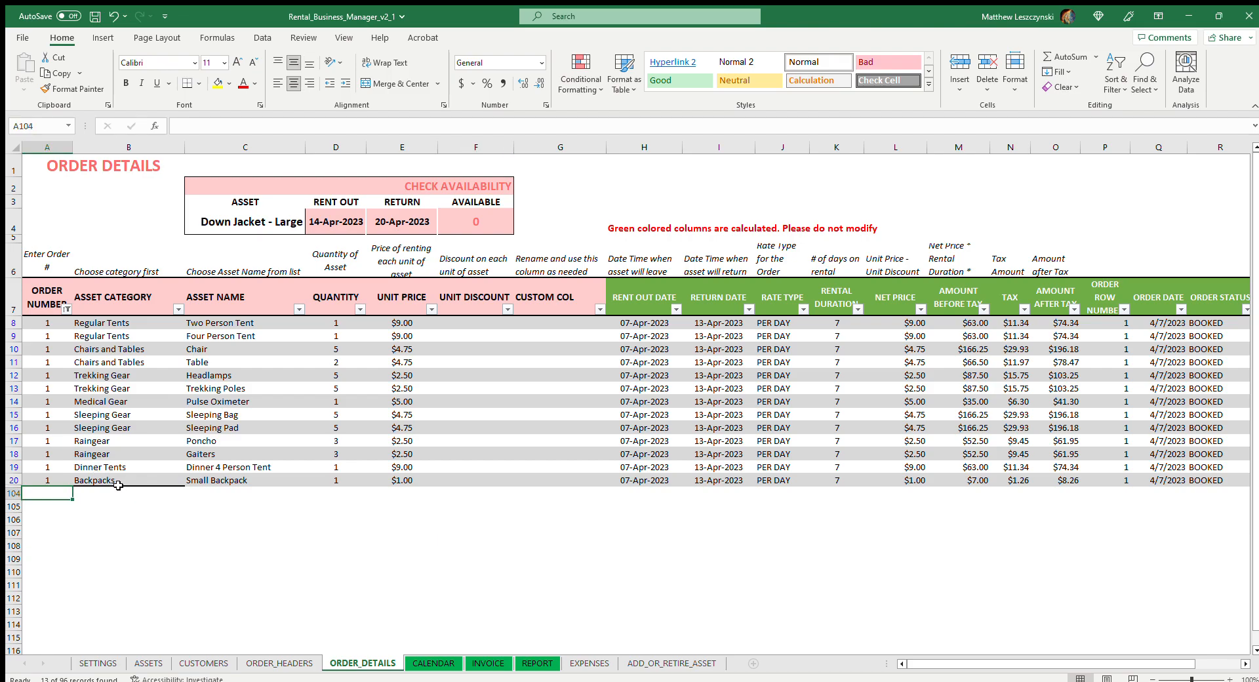
left_click(105, 545)
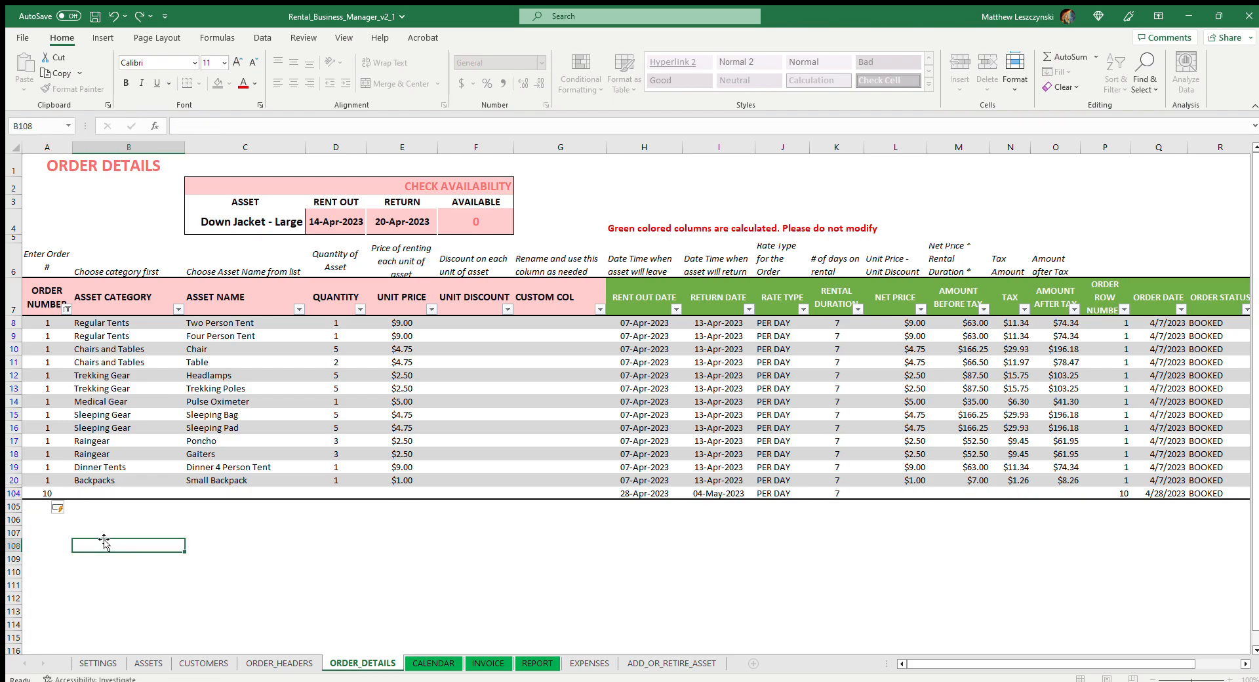
left_click(47, 493)
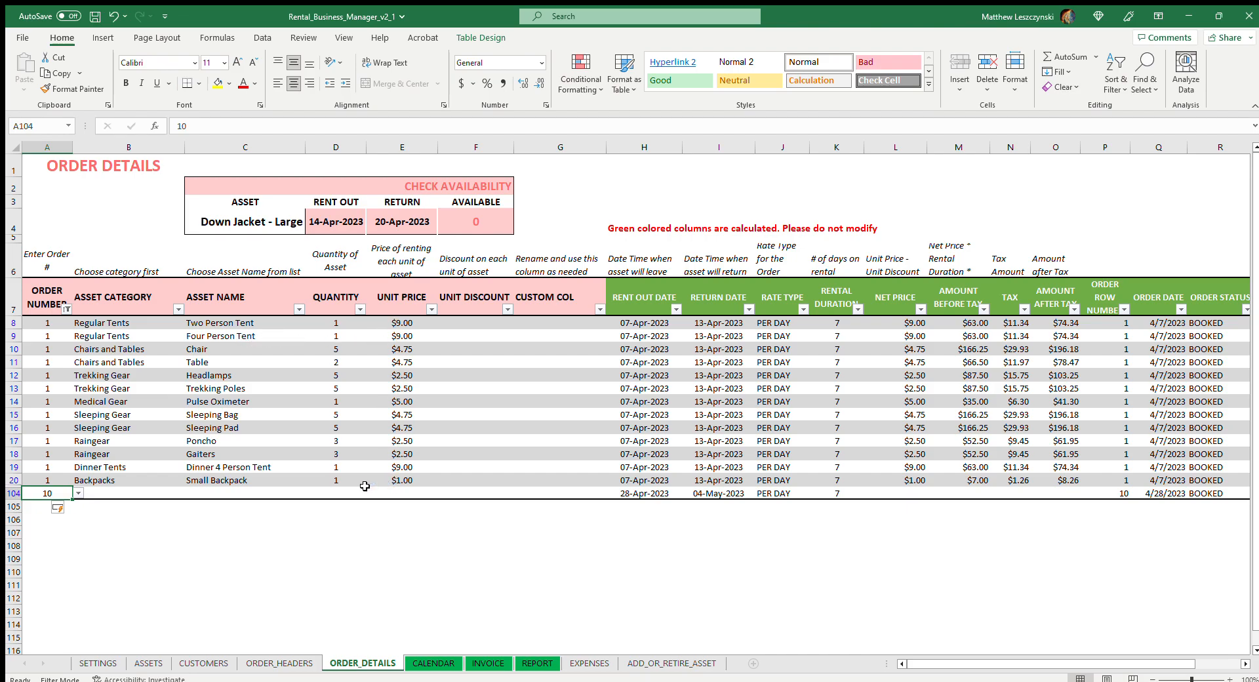
left_click(44, 506)
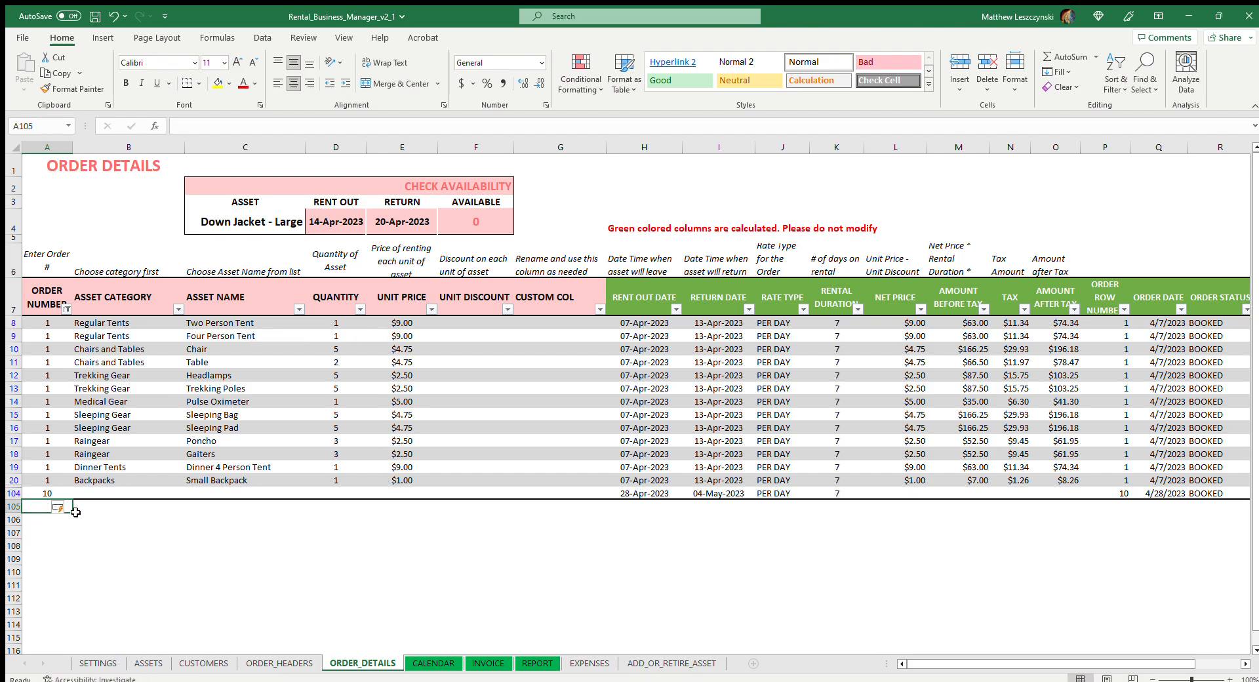
Copy order number 10 from A104 into each order number cell from A105 to A118
left_click(39, 492)
double_click(182, 126)
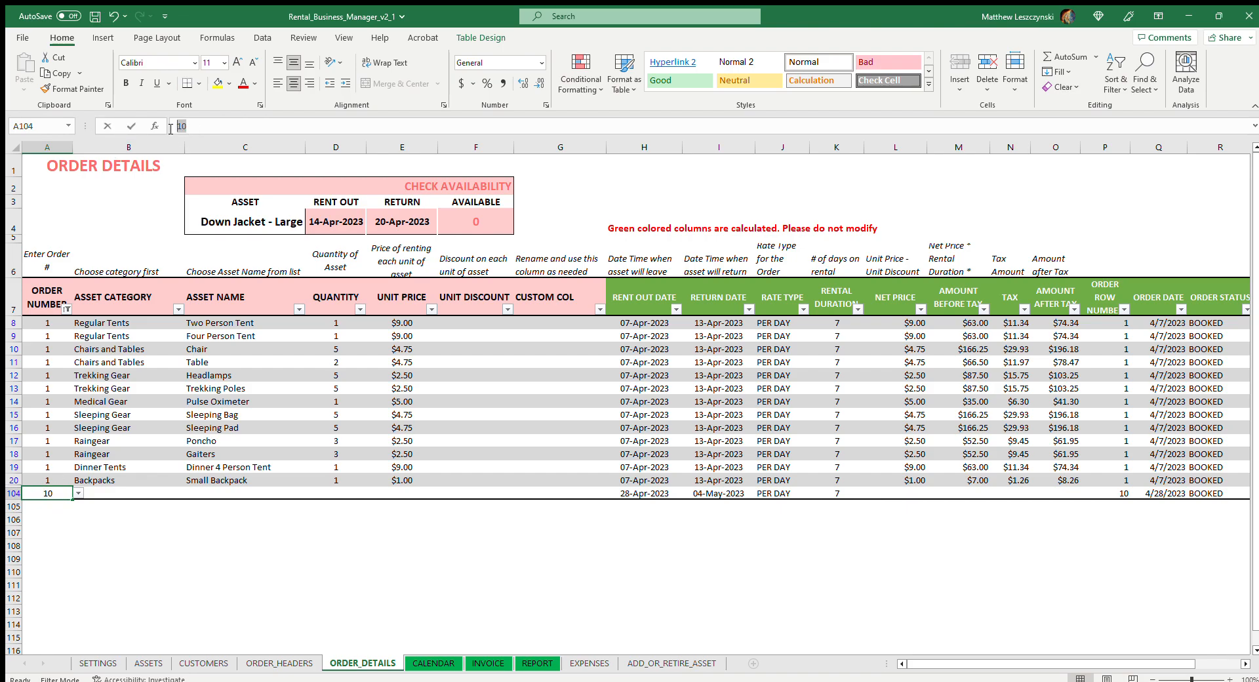
key("ctrl+c")
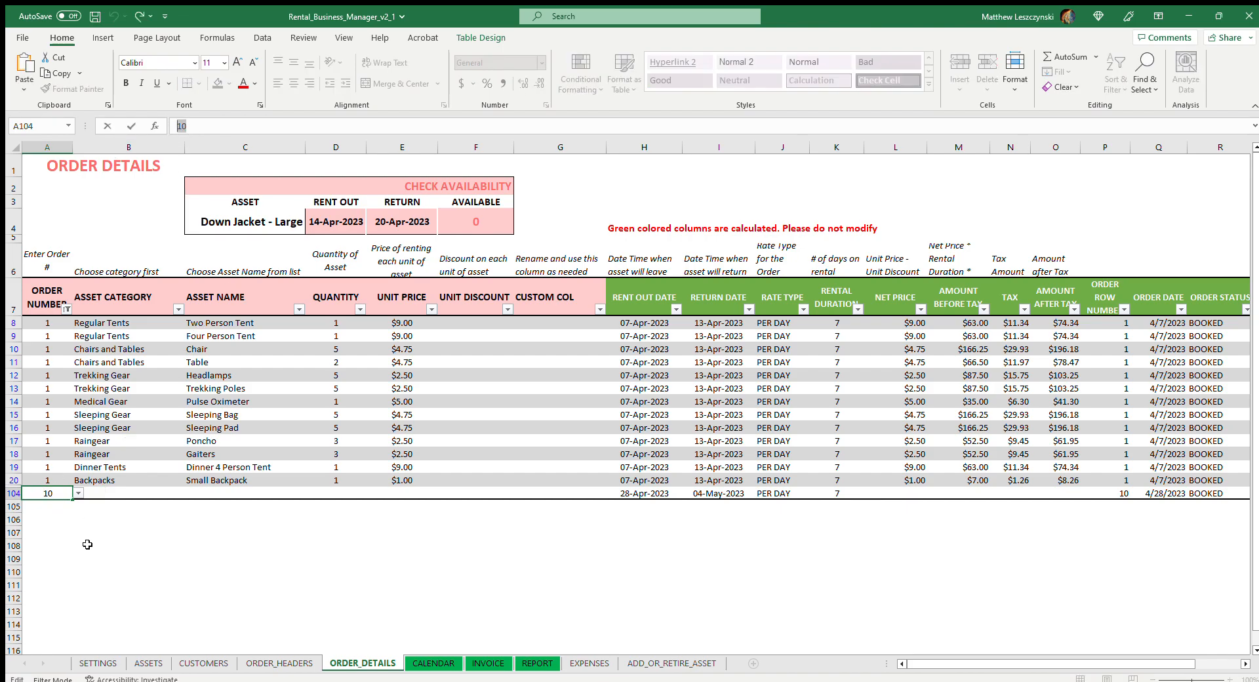
left_click(62, 511)
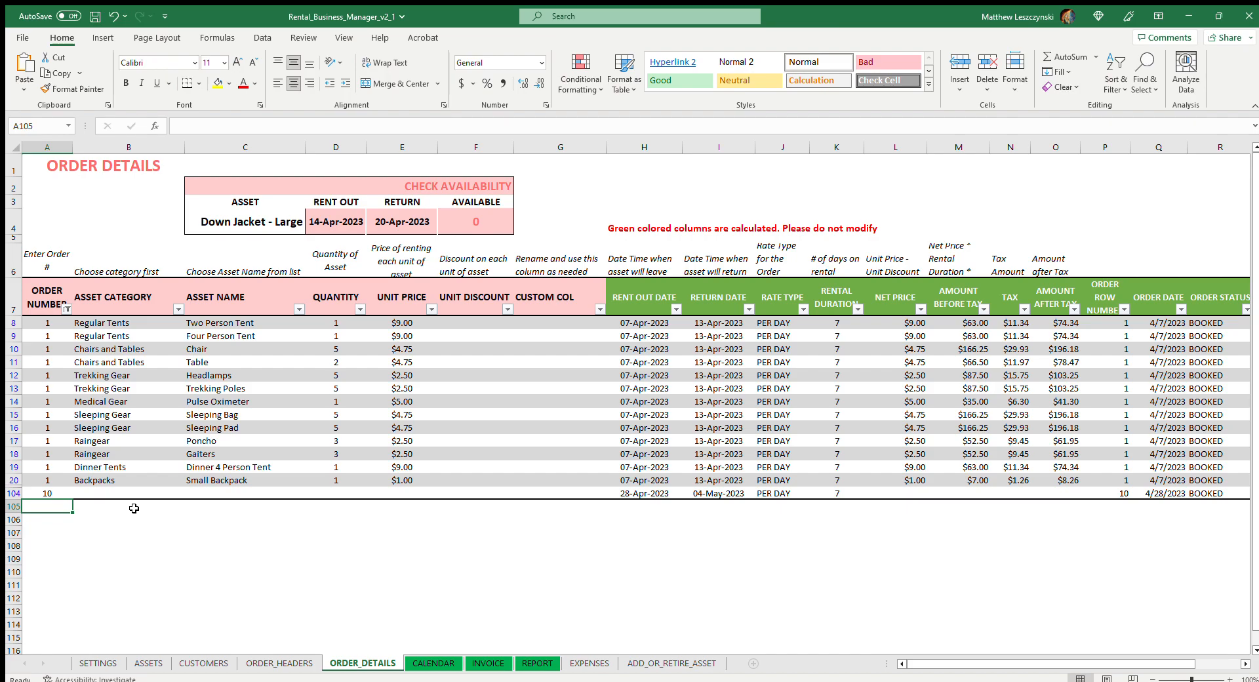
key("ctrl+v")
key("Down")
key("ctrl+v")
key("Down")
key("ctrl+v")
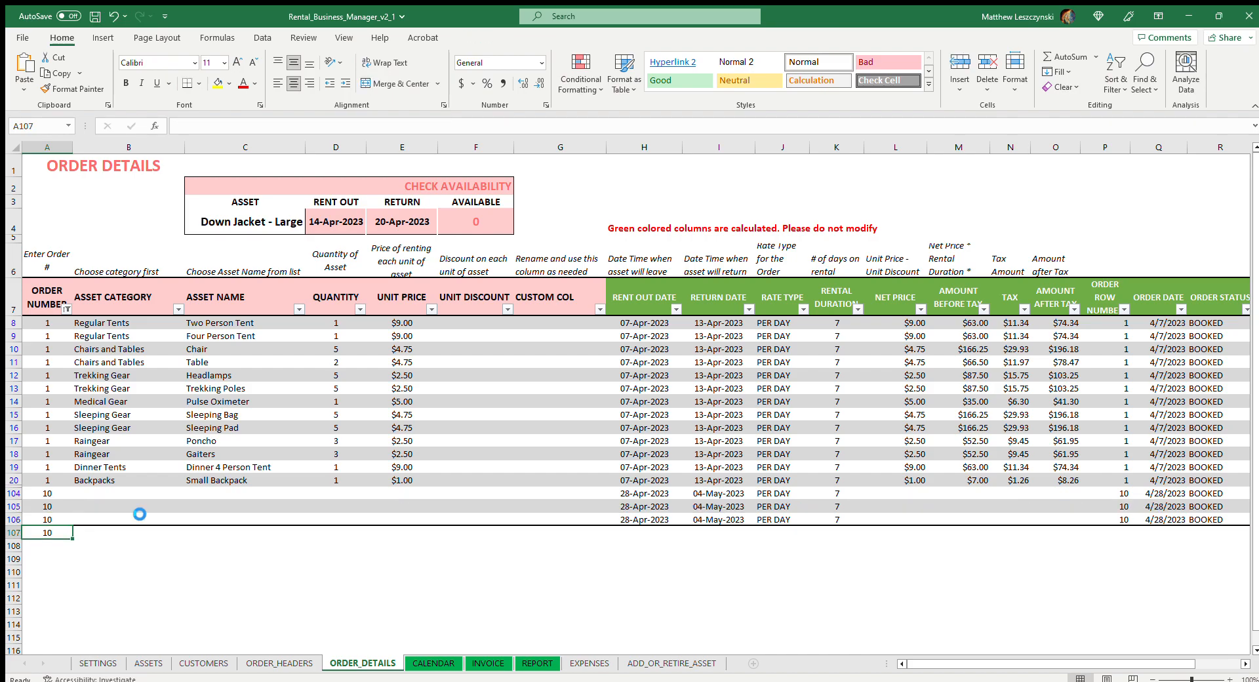
key("Down")
key("ctrl+v")
key("Down")
key("ctrl+v")
key("Down")
key("ctrl+v")
key("Down")
key("ctrl+v")
key("Down")
key("ctrl+v")
key("Down")
key("ctrl+v")
key("Down")
key("ctrl+v")
key("Down")
key("ctrl+v")
key("Down")
key("ctrl+v")
key("Down")
key("ctrl+v")
key("Down")
key("ctrl+v")
key("Up")
key("Up")
key("ctrl+v")
Set the asset category to Regular Tents in rows 104 and 105 and to Dinner Tents in row 106
left_click(136, 451)
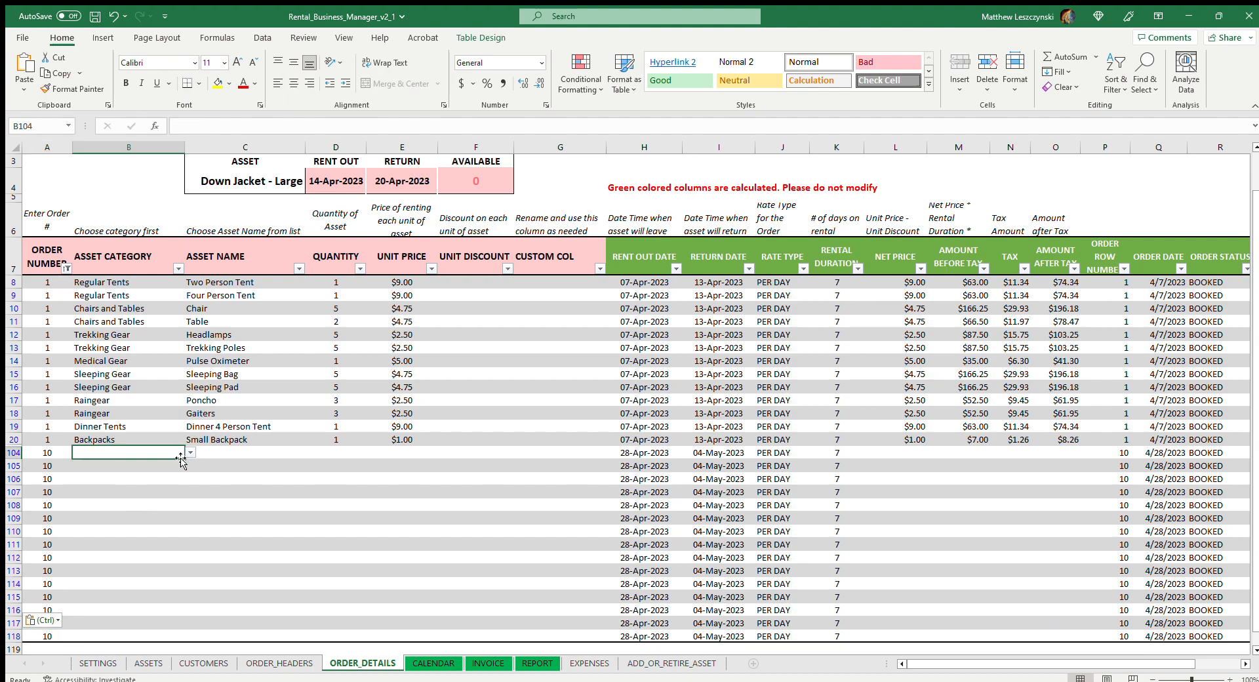
left_click(163, 466)
left_click(154, 474)
left_click(129, 476)
type("Dinner Tents")
key("Return")
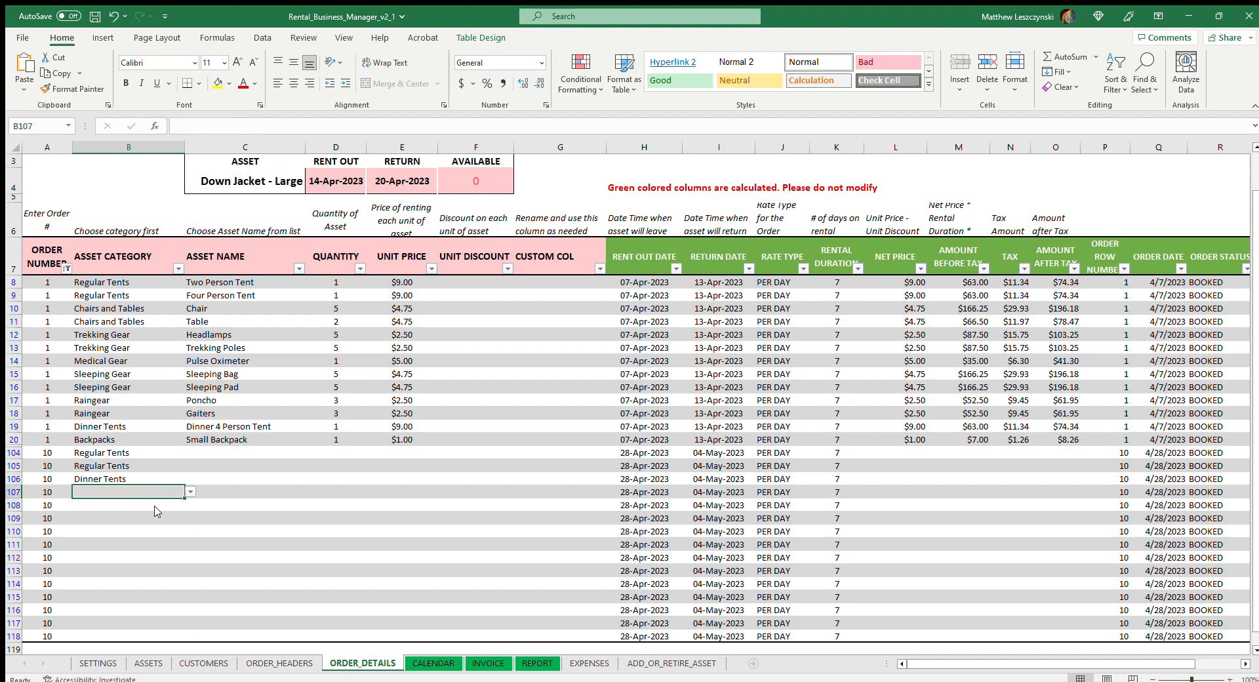
Set the asset category to Toilets and Toilet Tents in rows 107 and 108 and to Chairs and Tables in rows 109 and 110
type("Toilets and Toilet Tents")
key("Return")
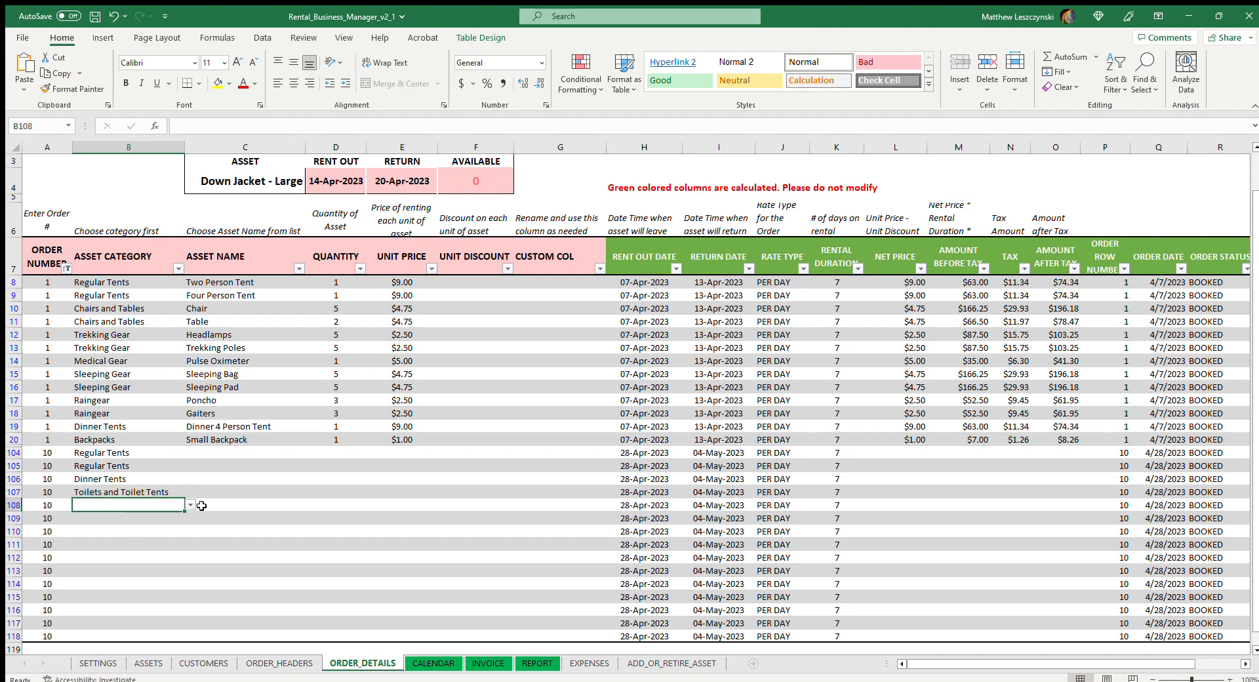
type("Toilets and Toilet Tents")
key("Return")
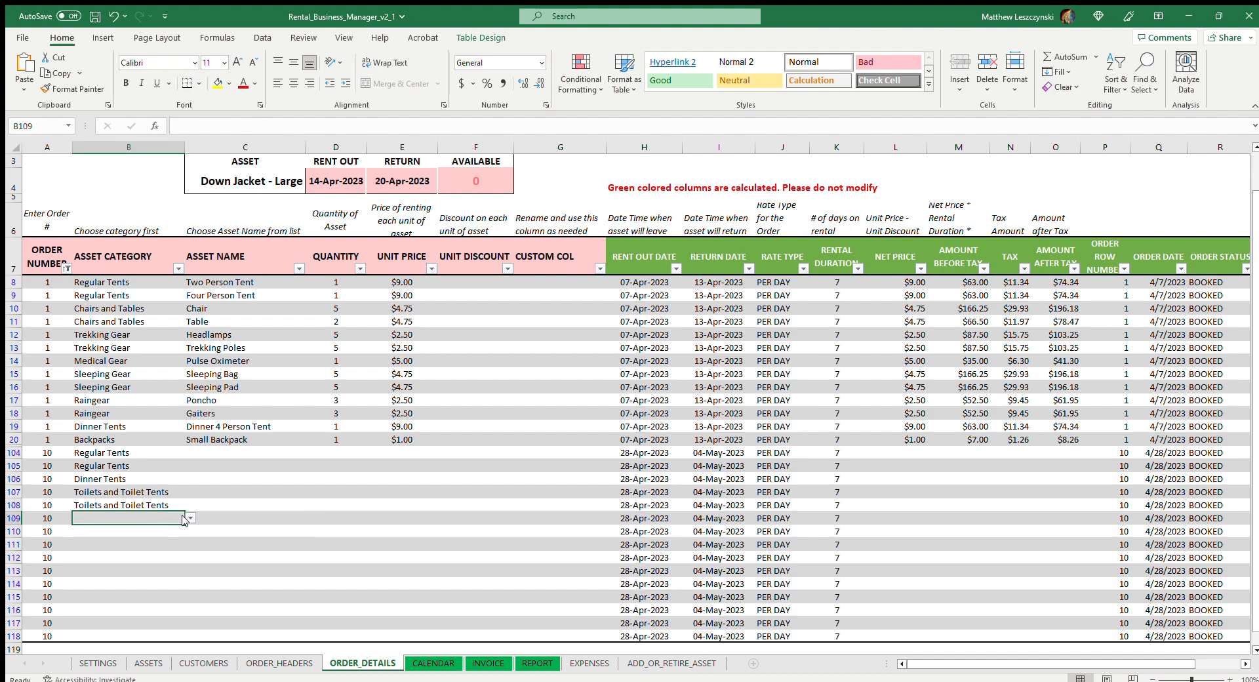
type("Chairs and Tables")
key("Return")
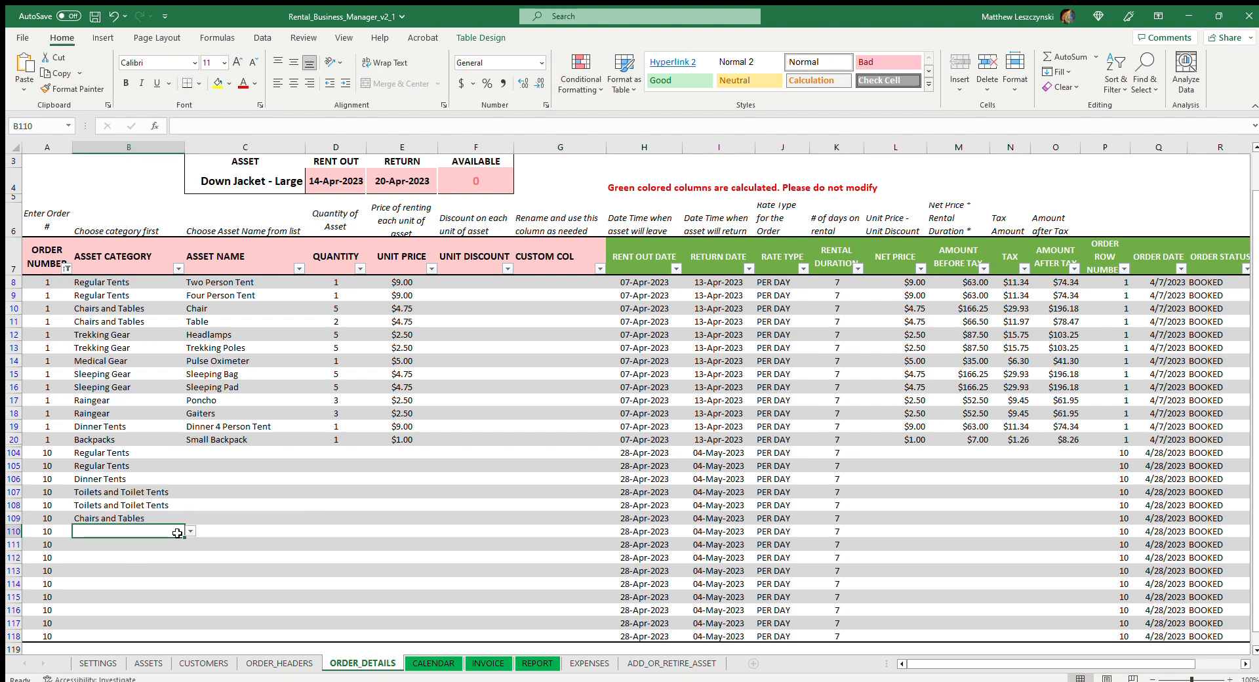
type("Chairs and Tables")
key("Return")
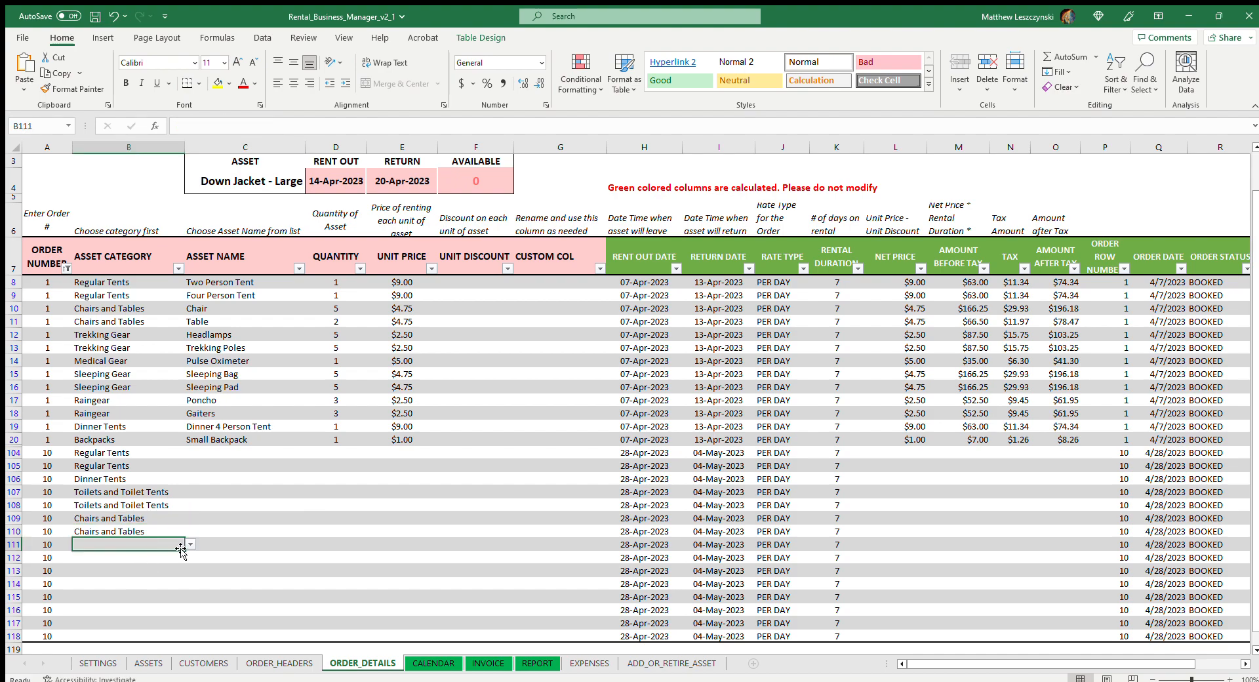
Set the asset category to Raingear in row 111 and to Winter Clothes in rows 112 and 113
type("Raingear")
key("Return")
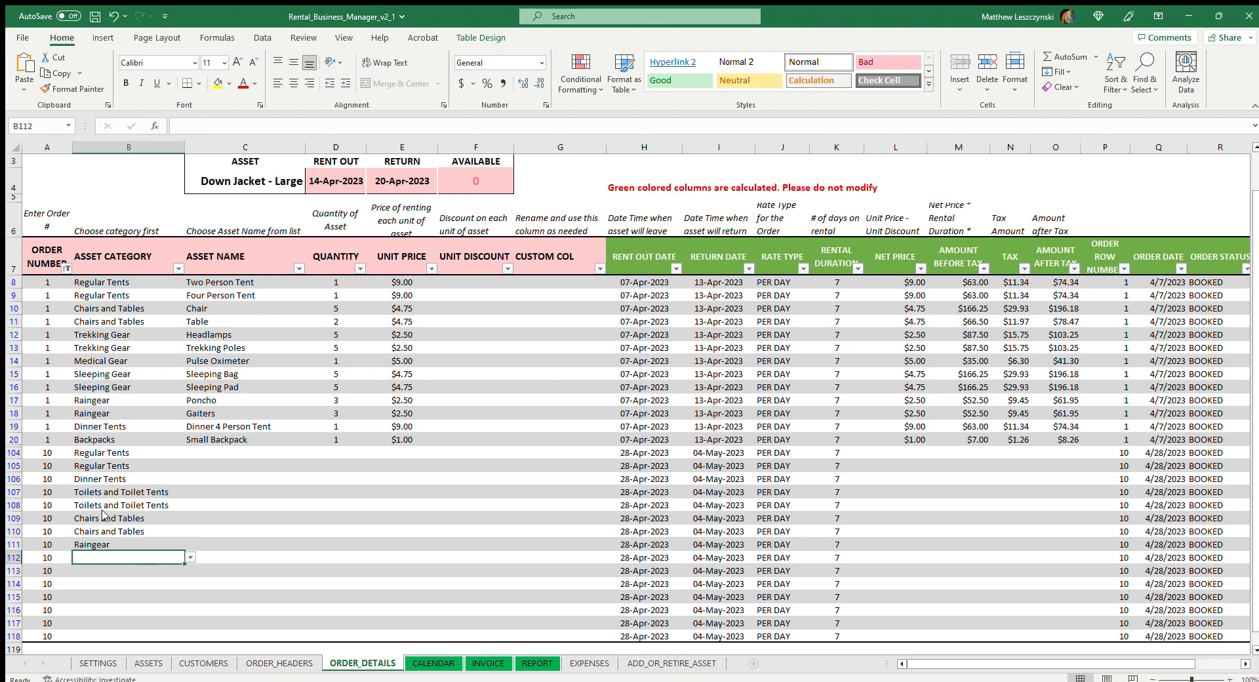
type("Winter Clothes")
key("Return")
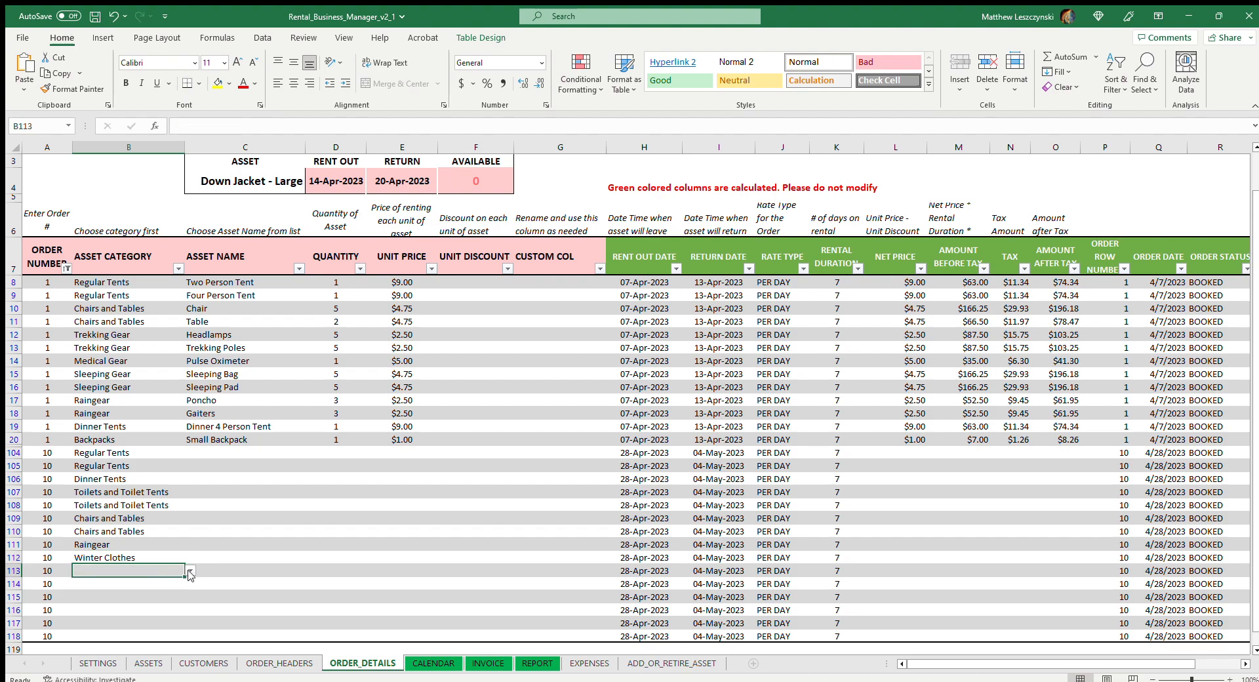
type("Winter Clothes")
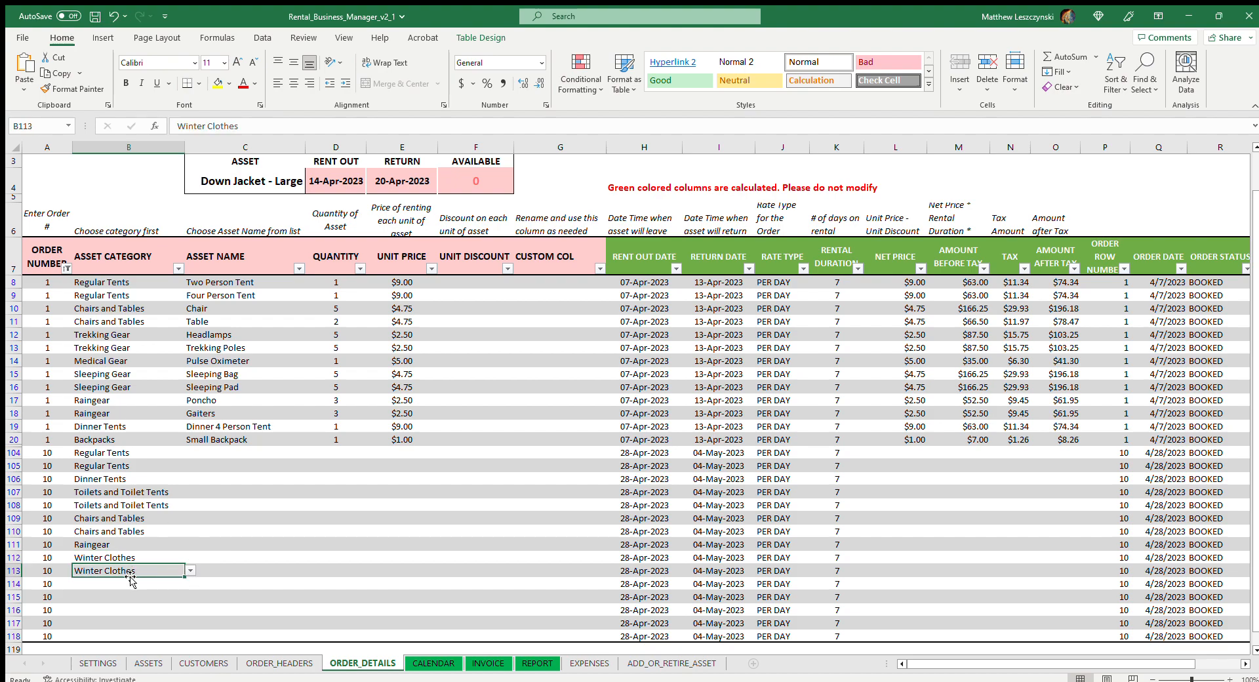
key("Return")
Set the asset category to Trekking Gear in rows 114 and 115
type("Trekking Gear")
key("Return")
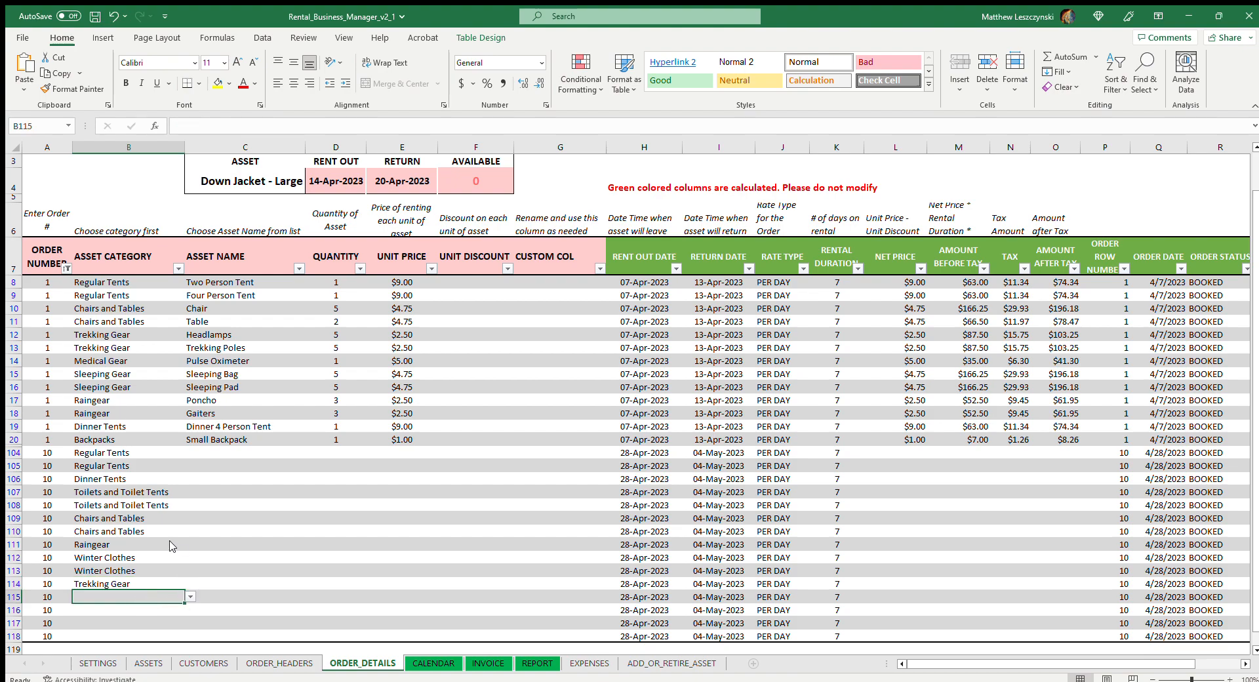
type("Trekking Gear")
key("Return")
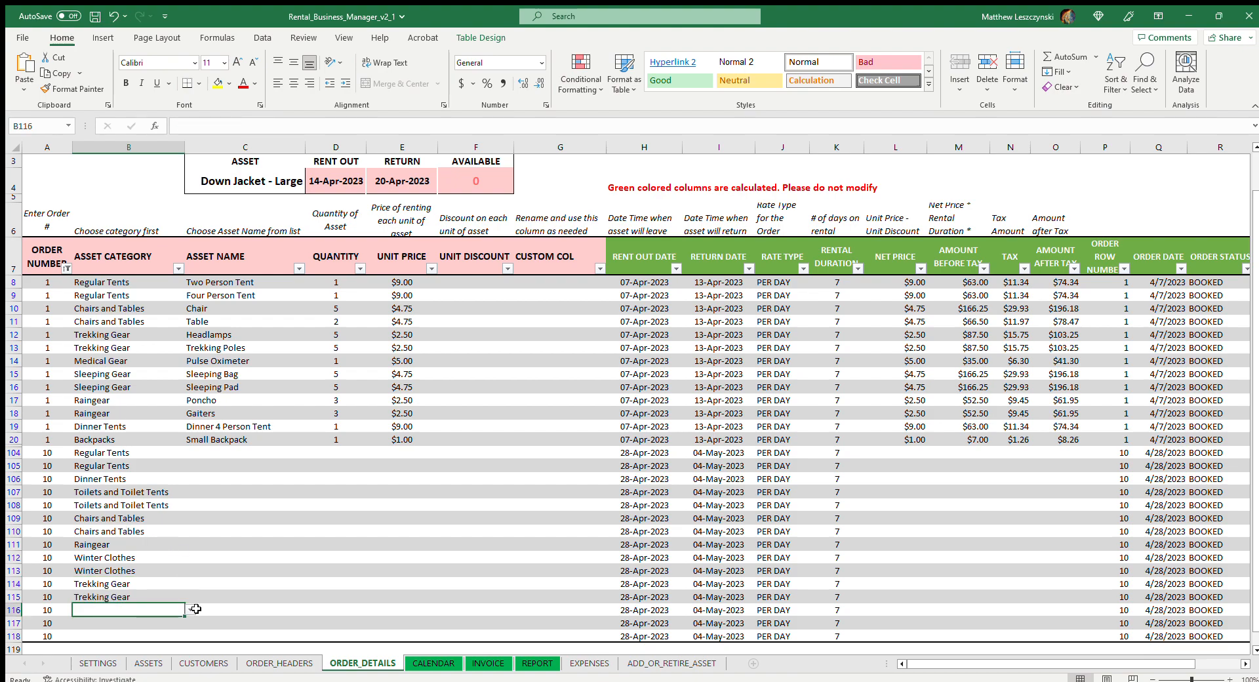
Set the asset category to Medical Gear in row 116 and to Sleeping Gear in rows 117 and 118
type("Medical Gear")
scroll(161, 577, "down", 1)
key("Return")
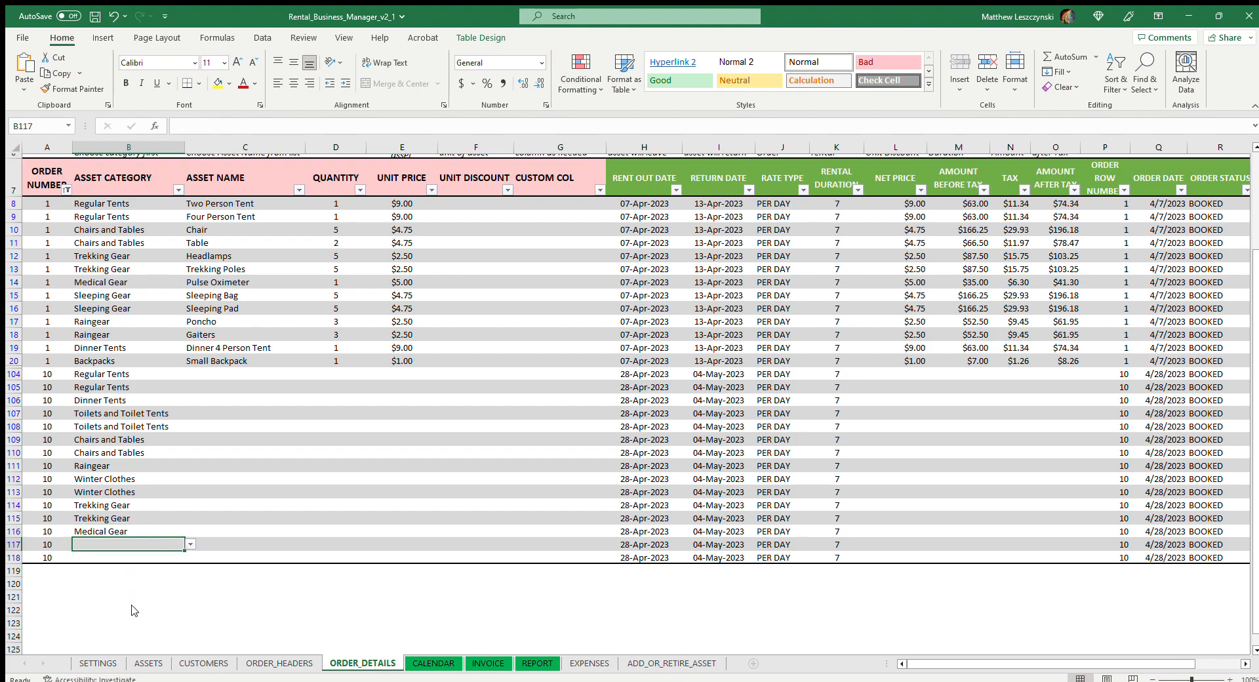
type("Sleeping Gear")
key("Return")
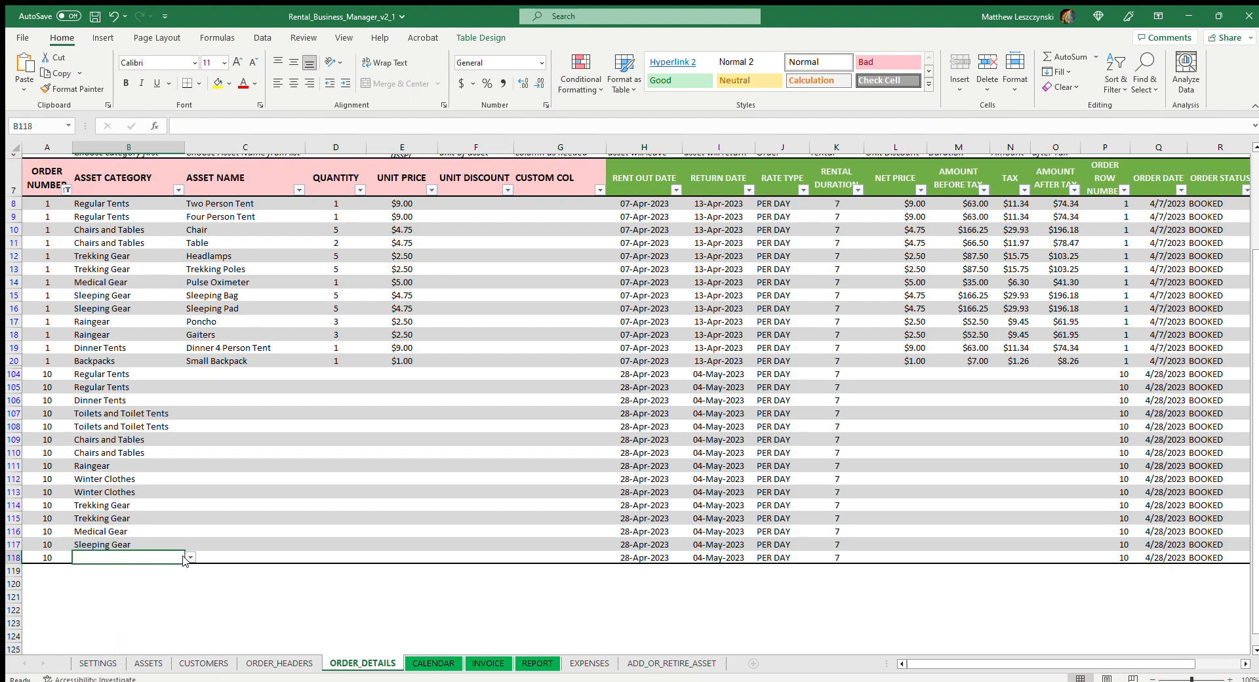
type("Sleeping Gear")
left_click(102, 567)
Add another order details line in row 119 by pasting order number 10 below the last table row
left_click(38, 566)
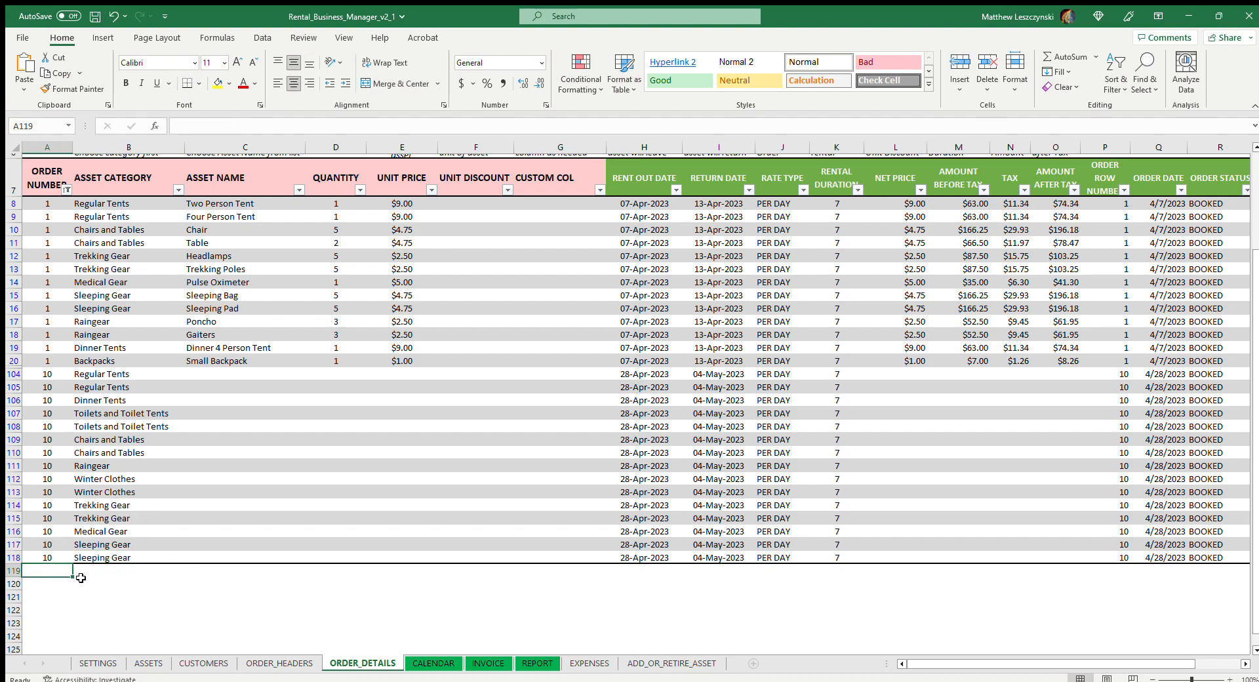
type("10")
key("Tab")
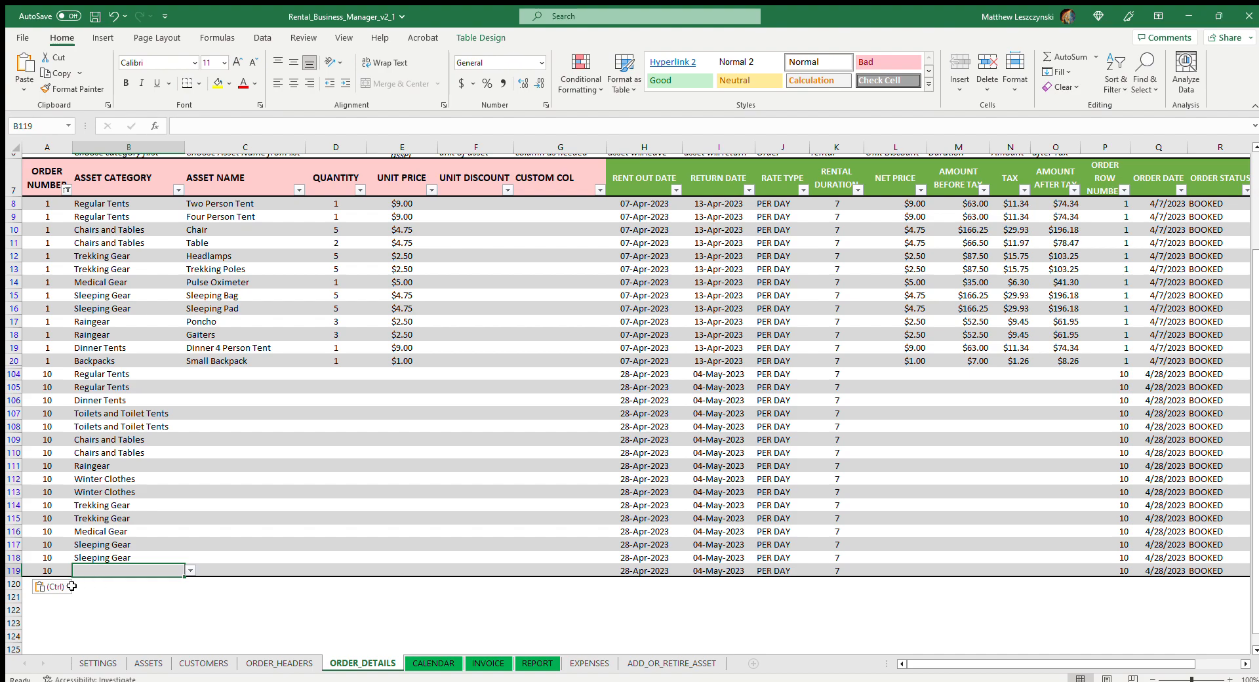
left_click(24, 583)
type("10")
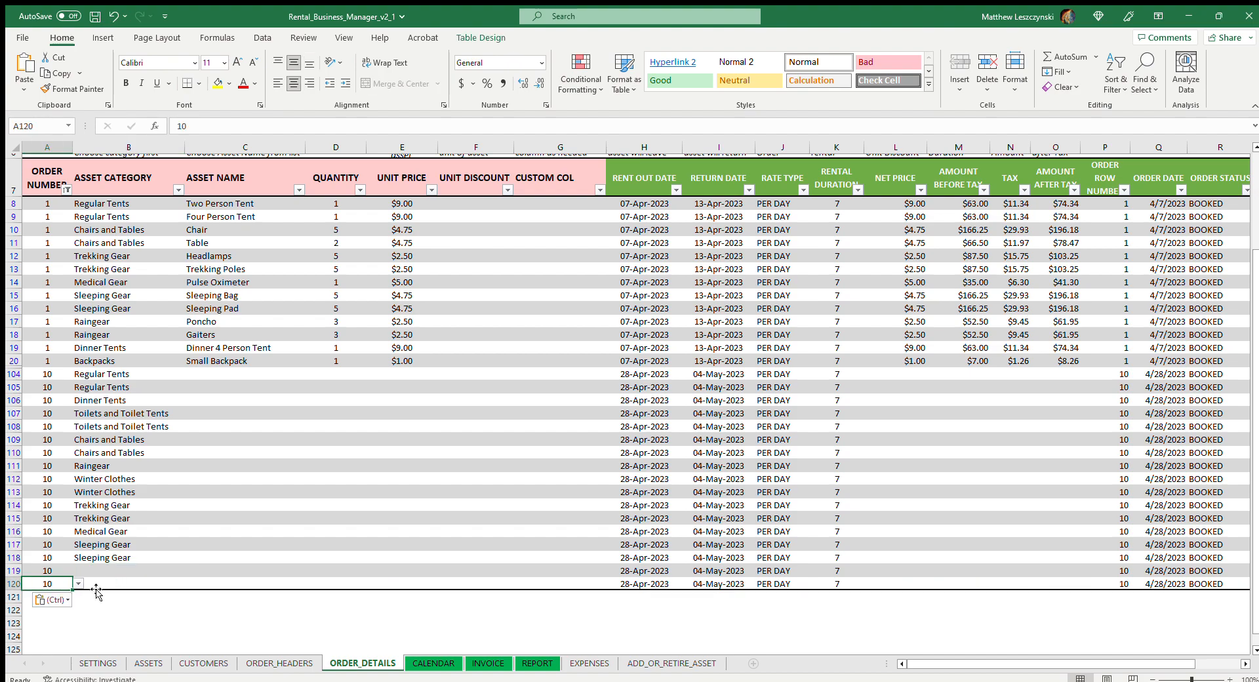
left_click(18, 581)
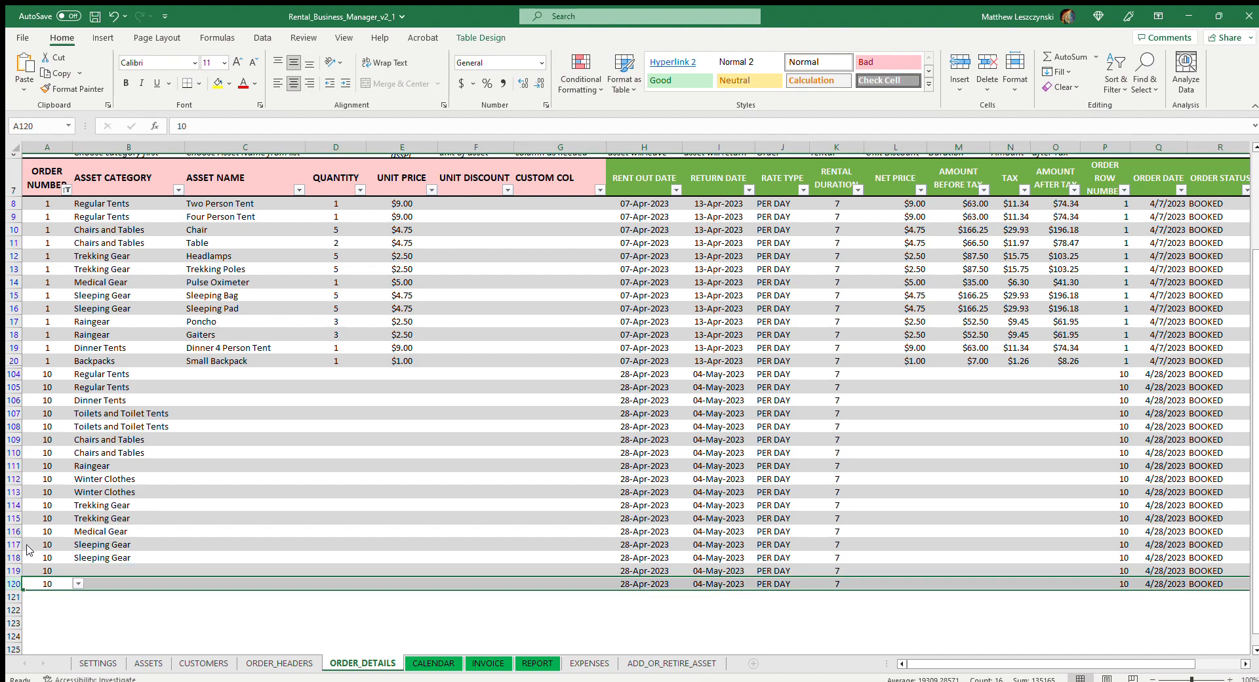
left_click(211, 608)
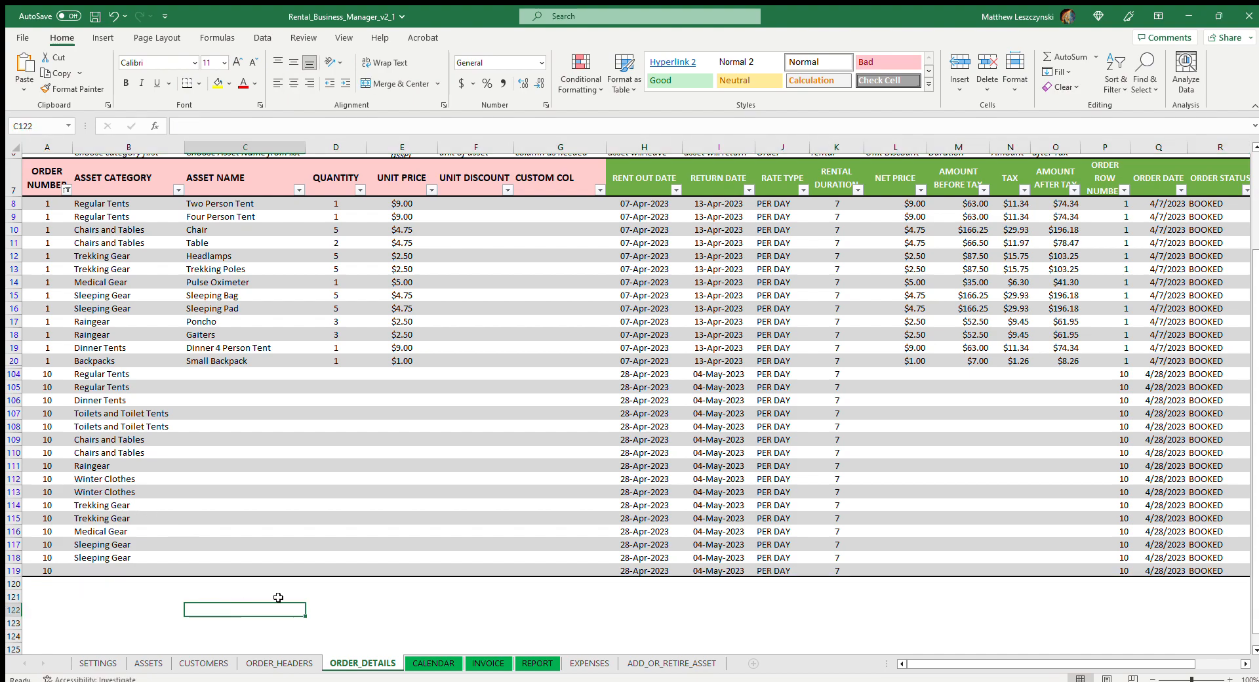
left_click(46, 576)
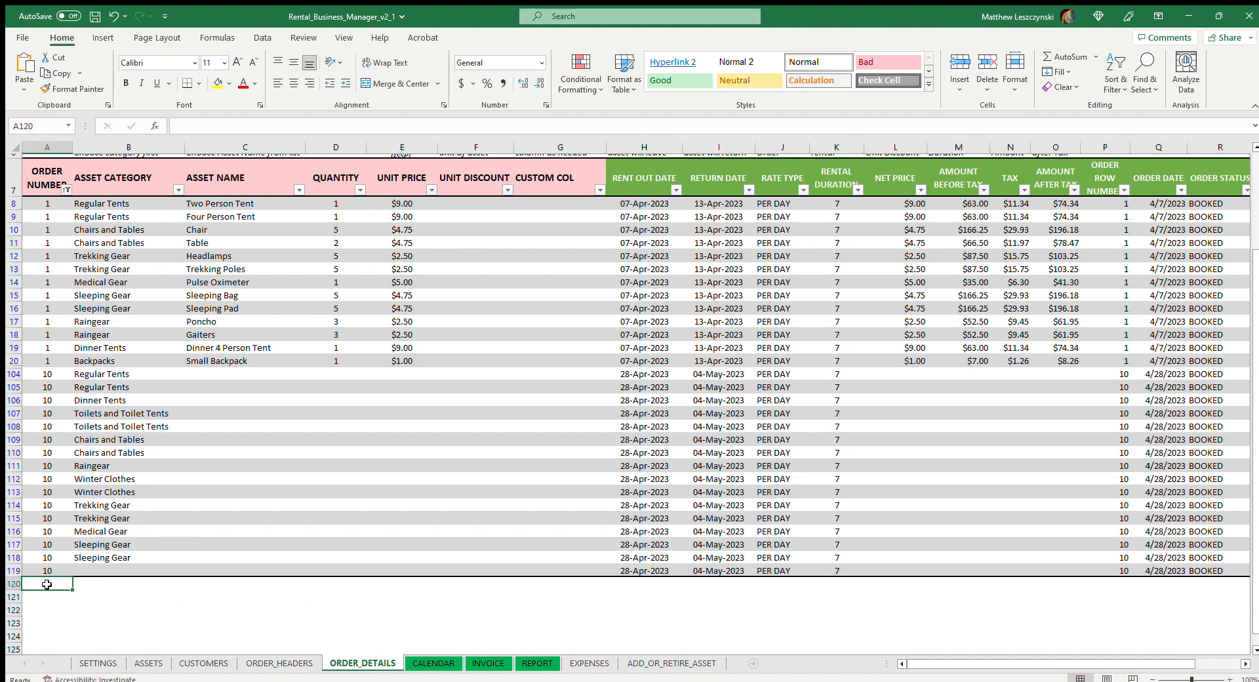
left_click(118, 570)
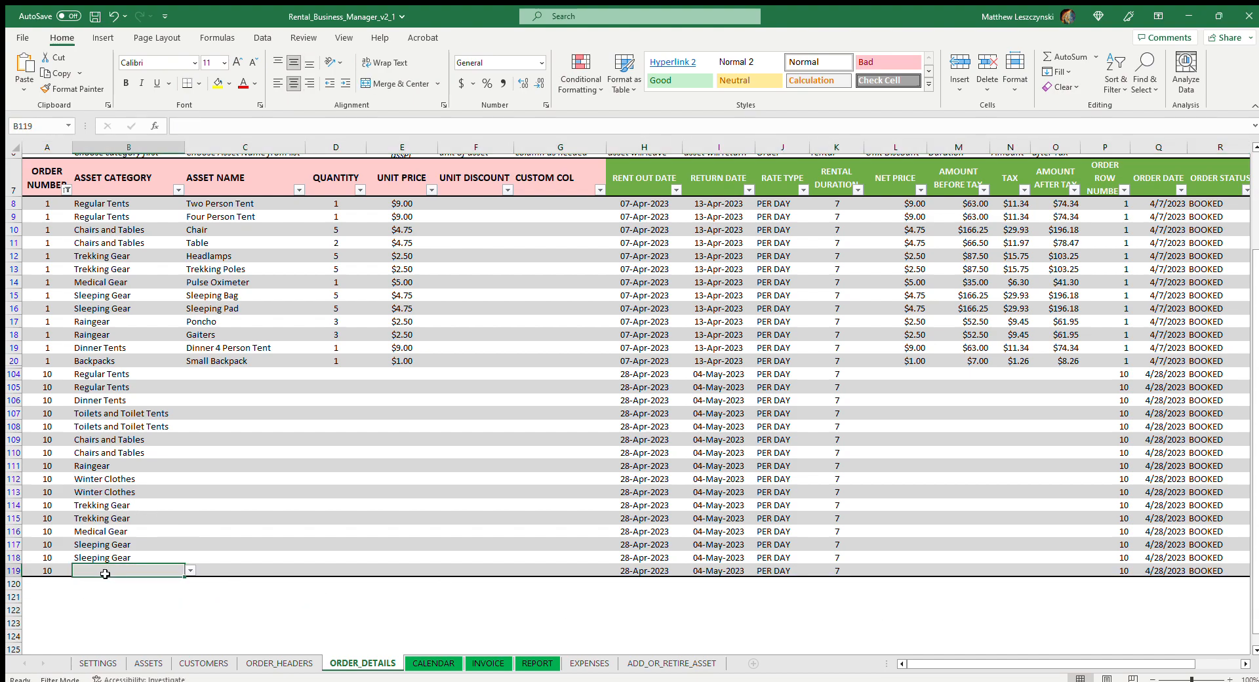
left_click(53, 585)
type("10")
key("Return")
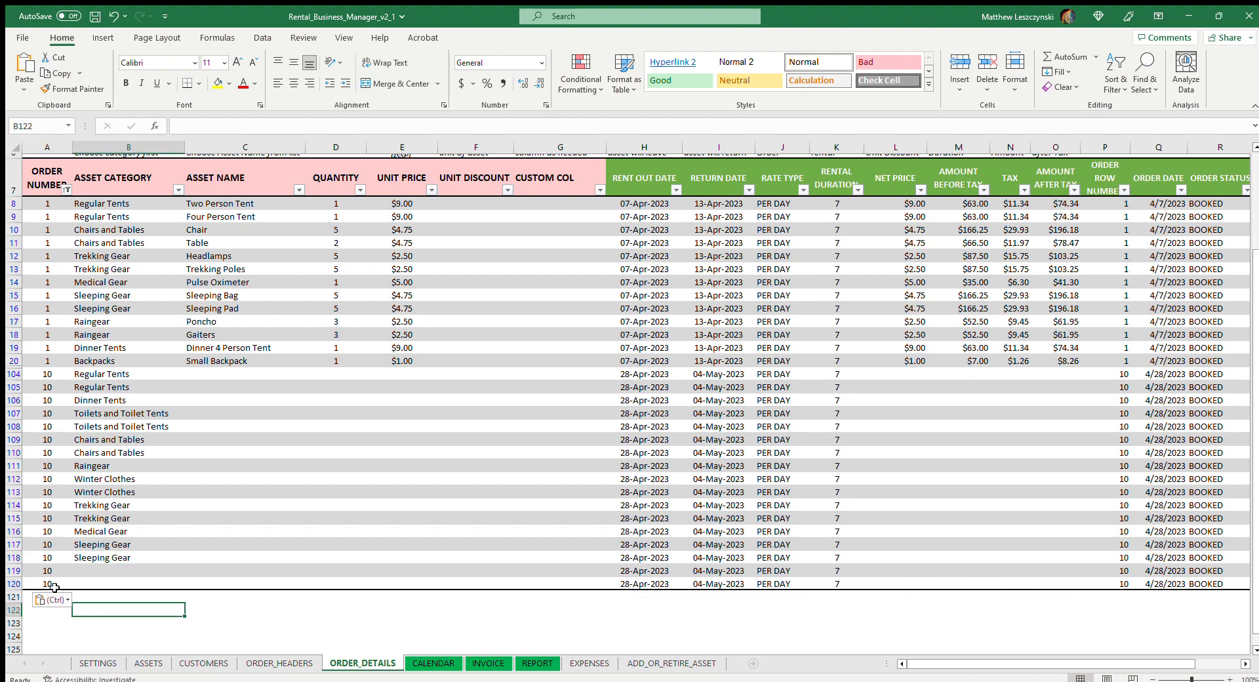
left_click(18, 581)
left_click(60, 477)
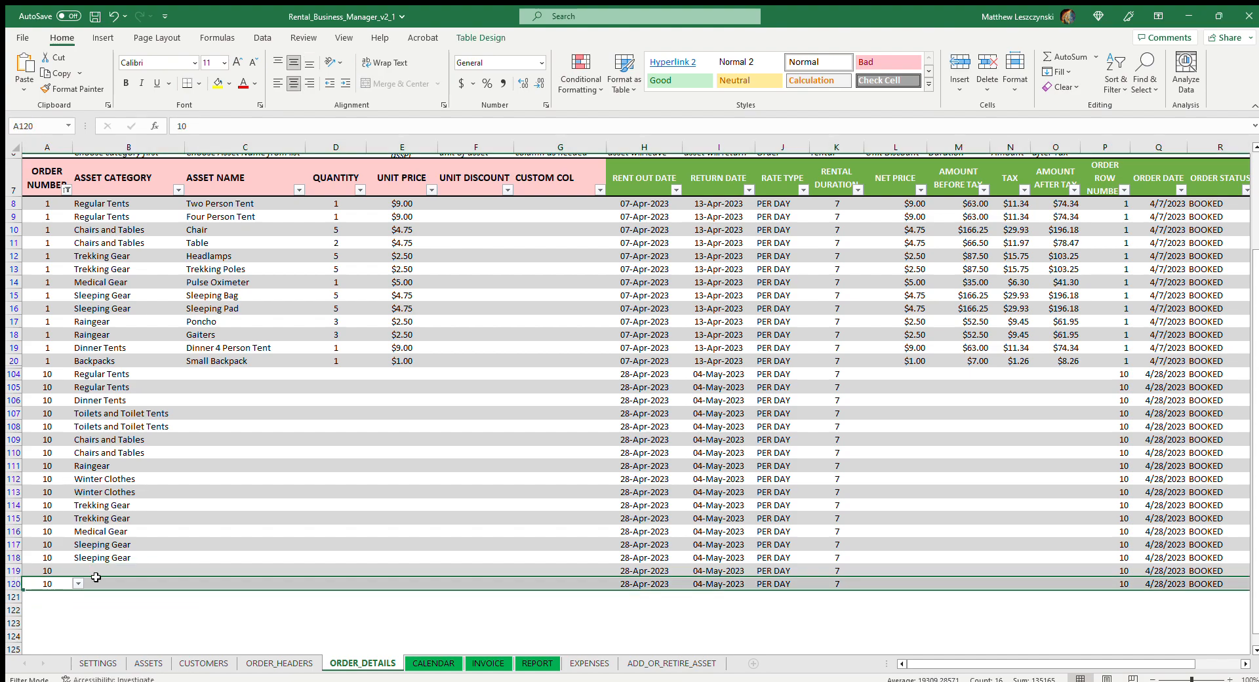
left_click(156, 634)
Extend the order details table by pasting order number 10 into rows 120 and 121
left_click(53, 586)
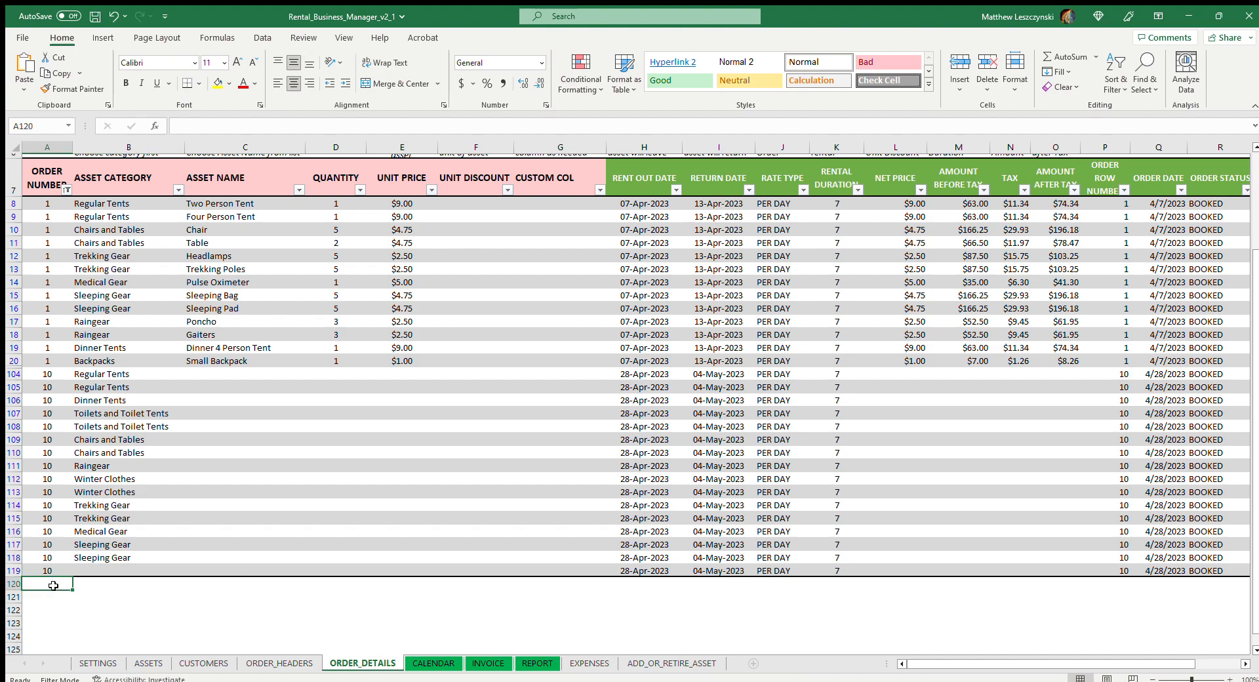
type("10")
left_click(32, 598)
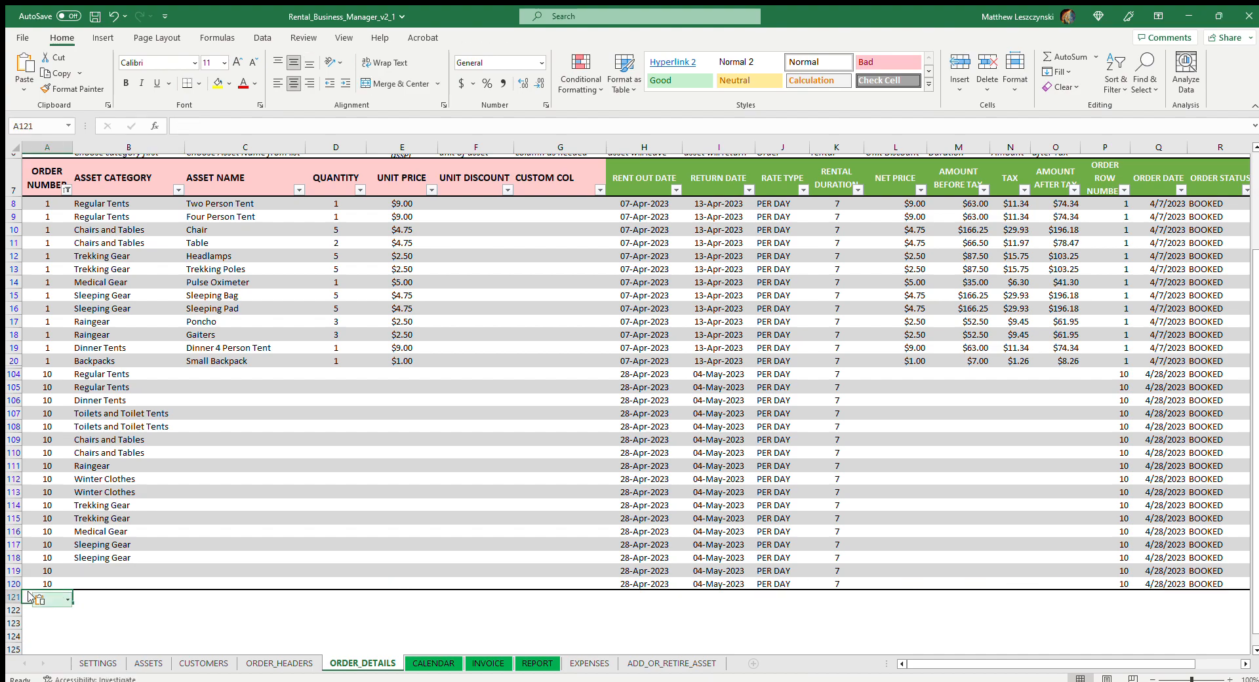
type("10")
Set the asset category to Backpacks in rows 119 and 120, and delete the extra order line in row 121
left_click(186, 571)
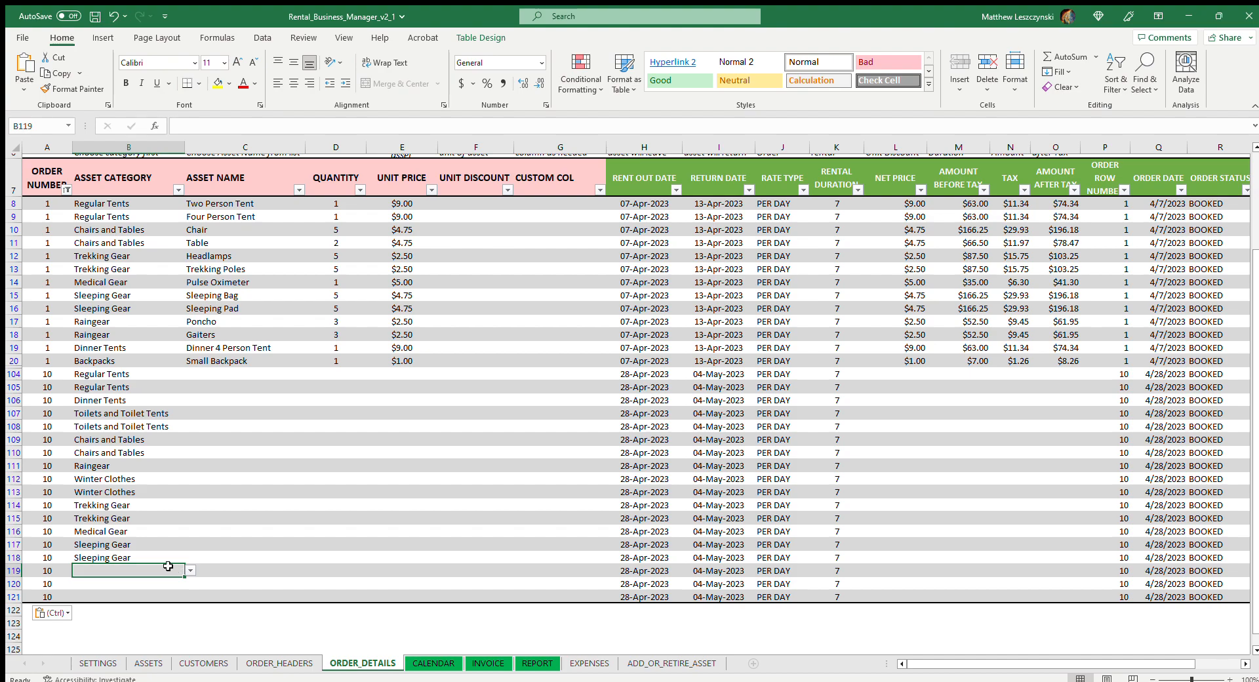
type("Backpacks")
key("Return")
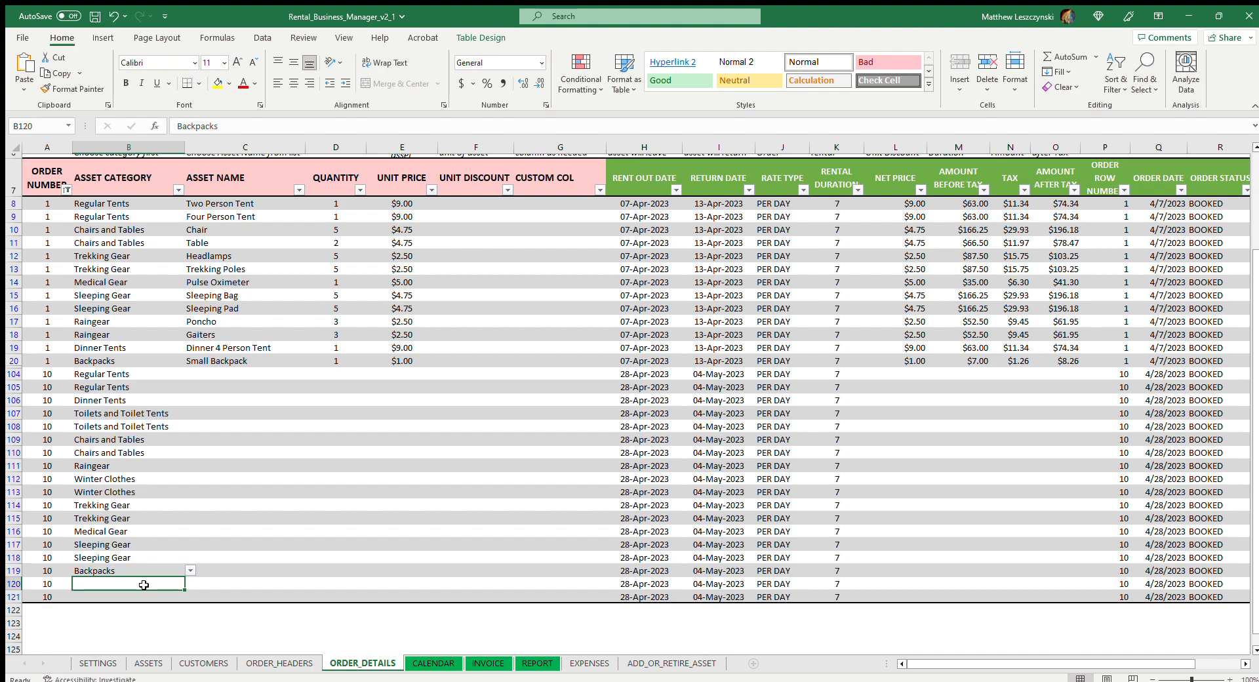
type("Backpacks")
key("Return")
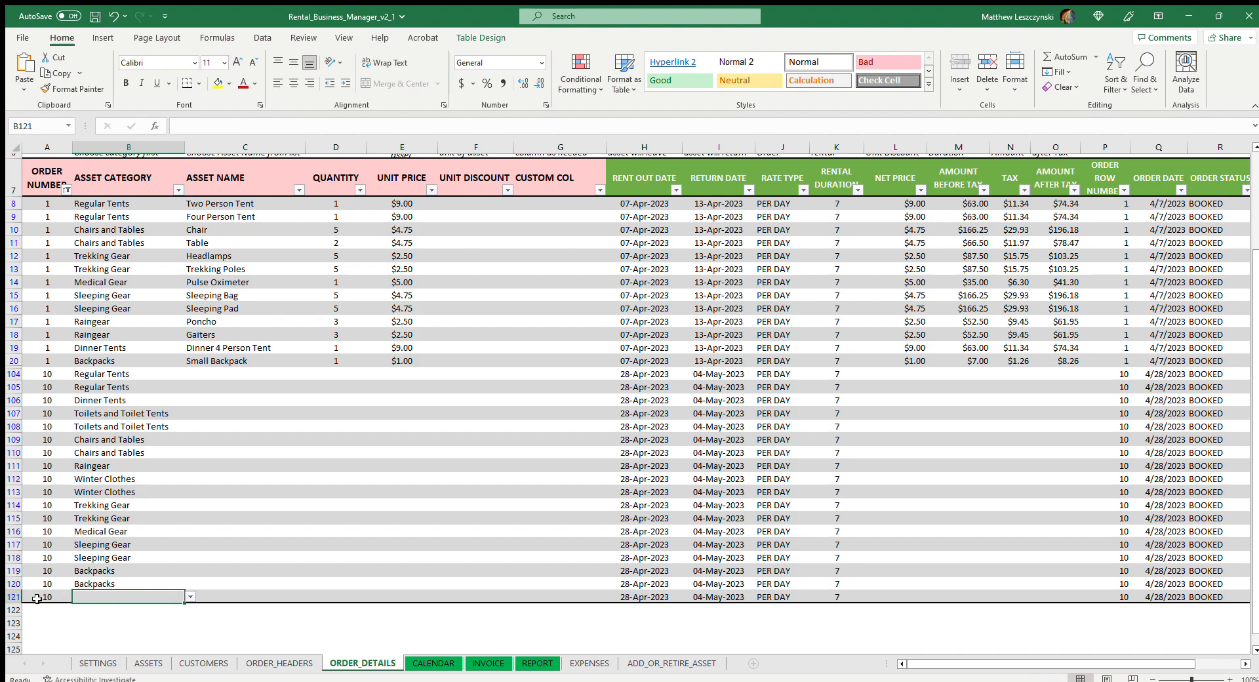
left_click(37, 599)
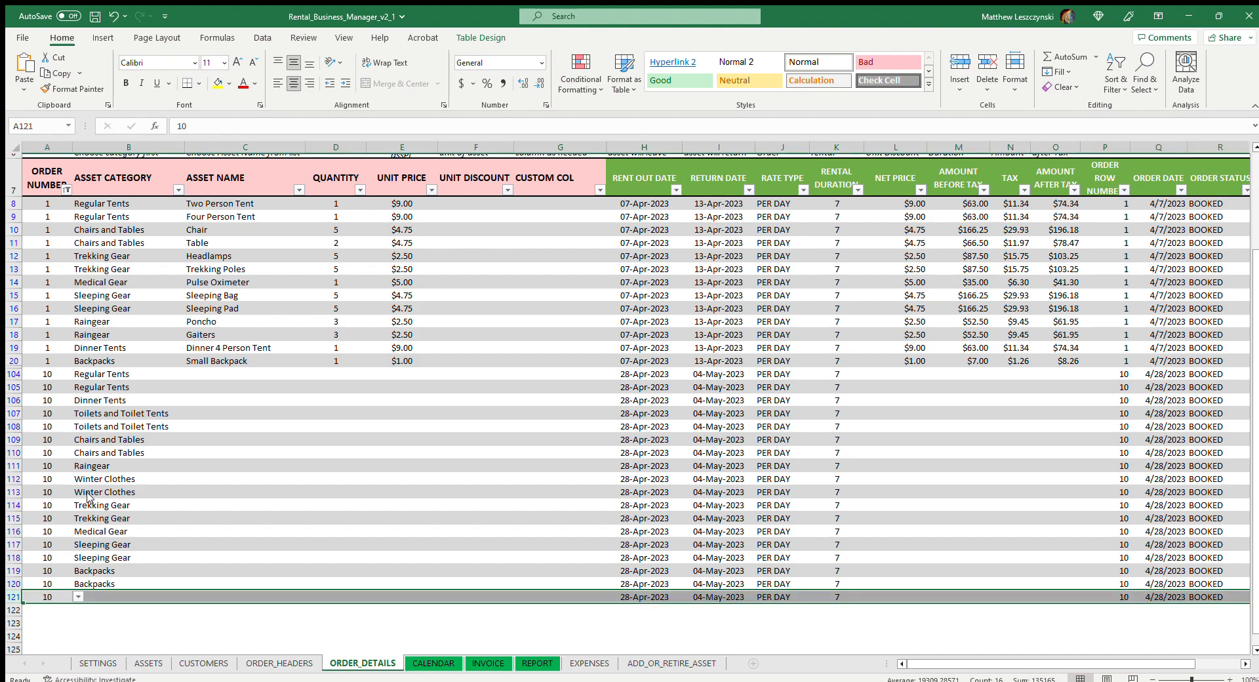
left_click(238, 509)
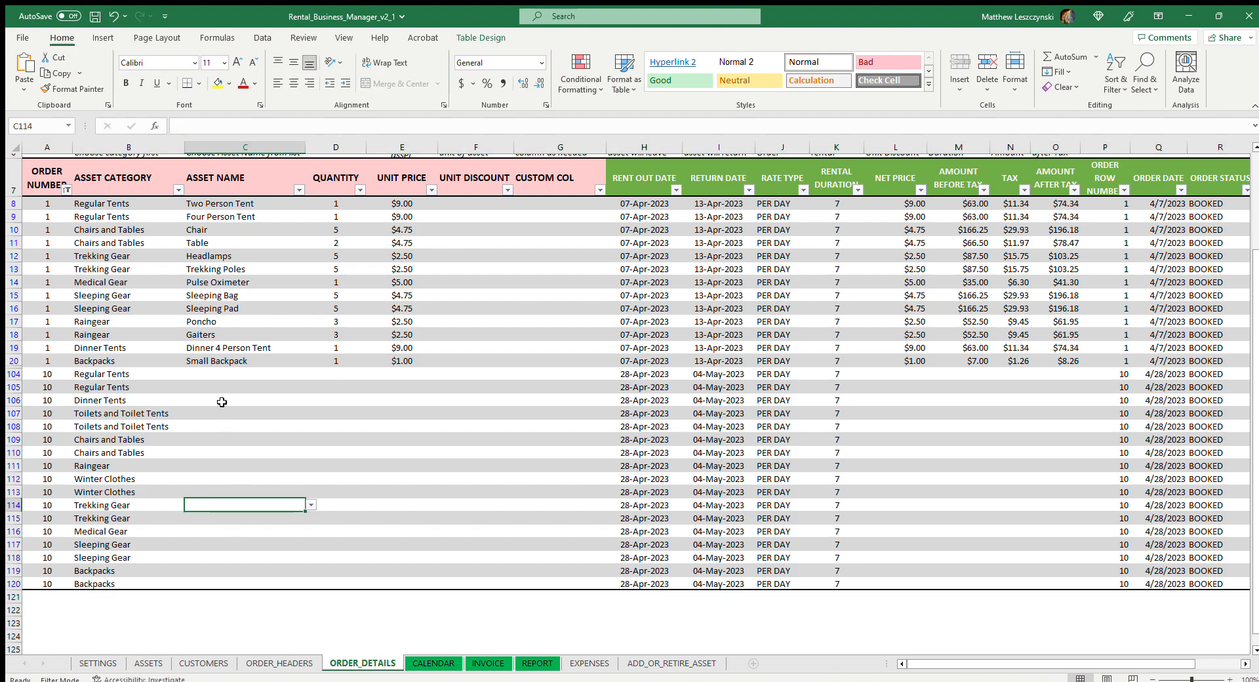
Set the asset names in rows 104 to 106 to Two Person Tent, Four Person Tent and Dinner 6 Person Tent
left_click(243, 372)
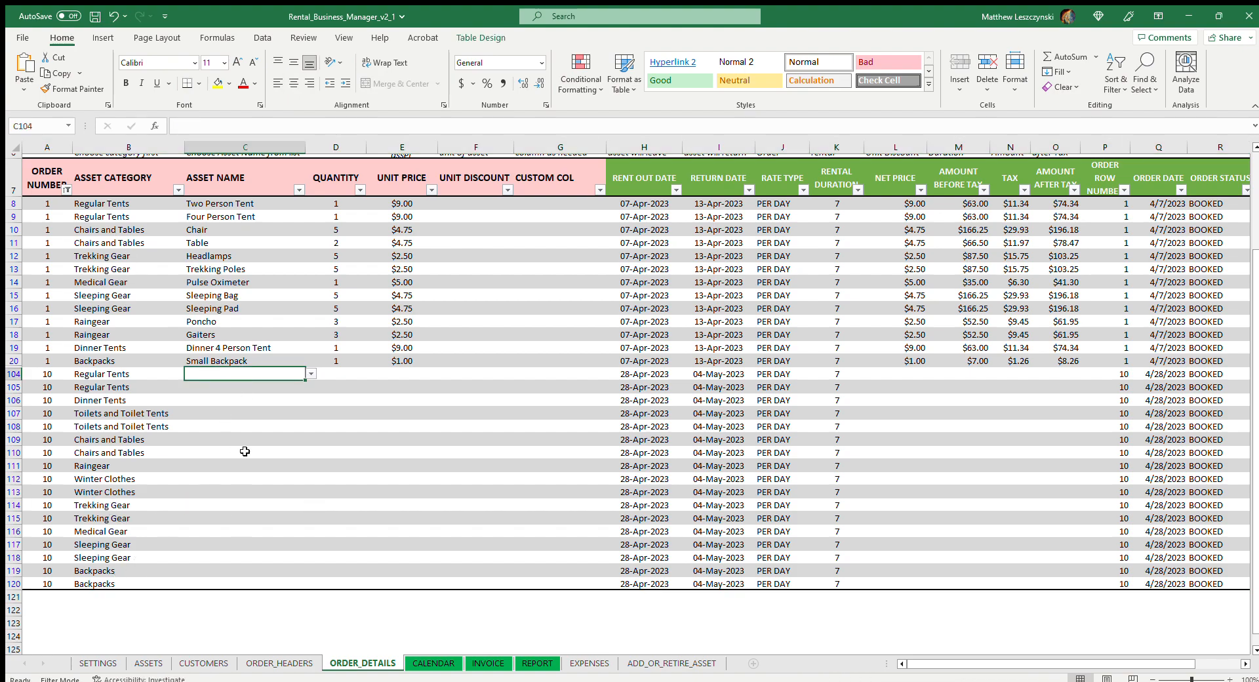
left_click(270, 379)
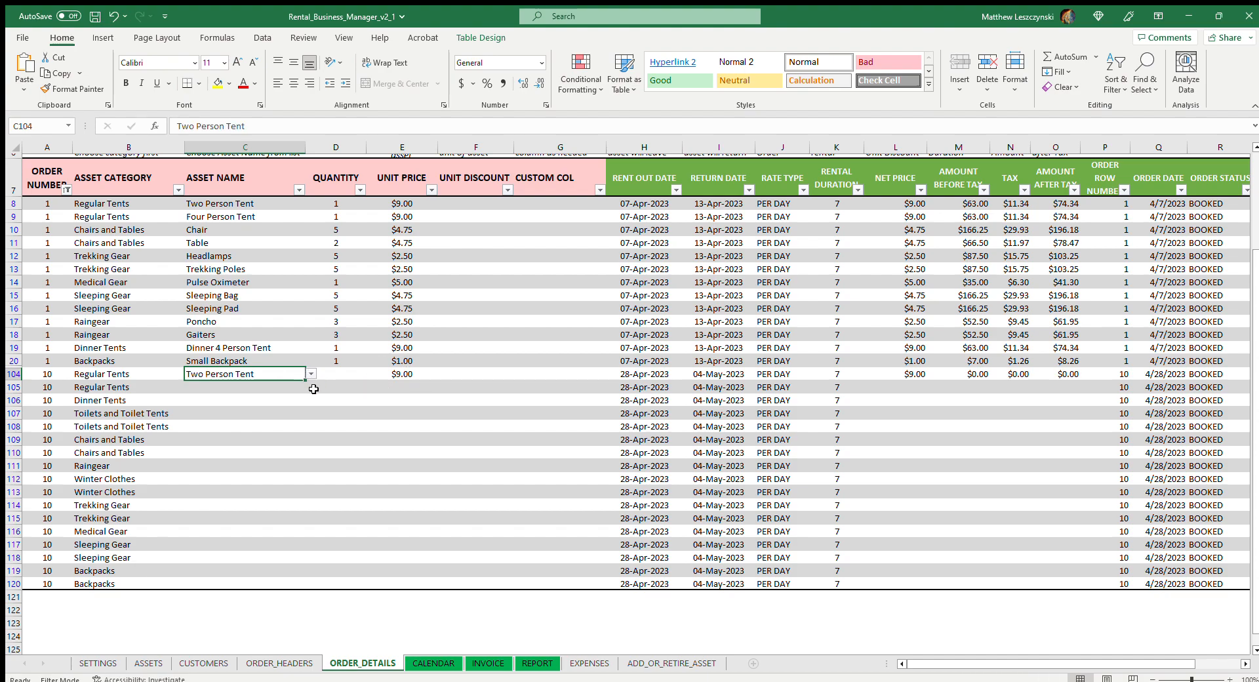
key("Return")
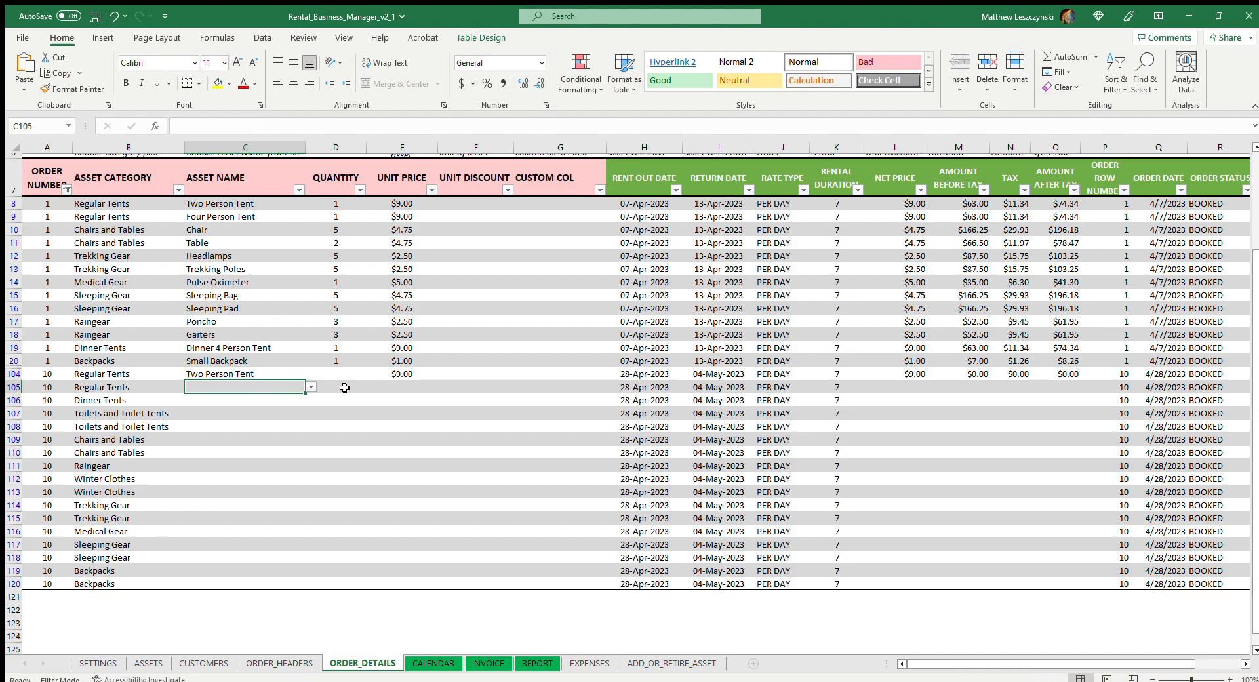
type("Four Person Tent")
key("Return")
left_click(319, 398)
left_click(264, 399)
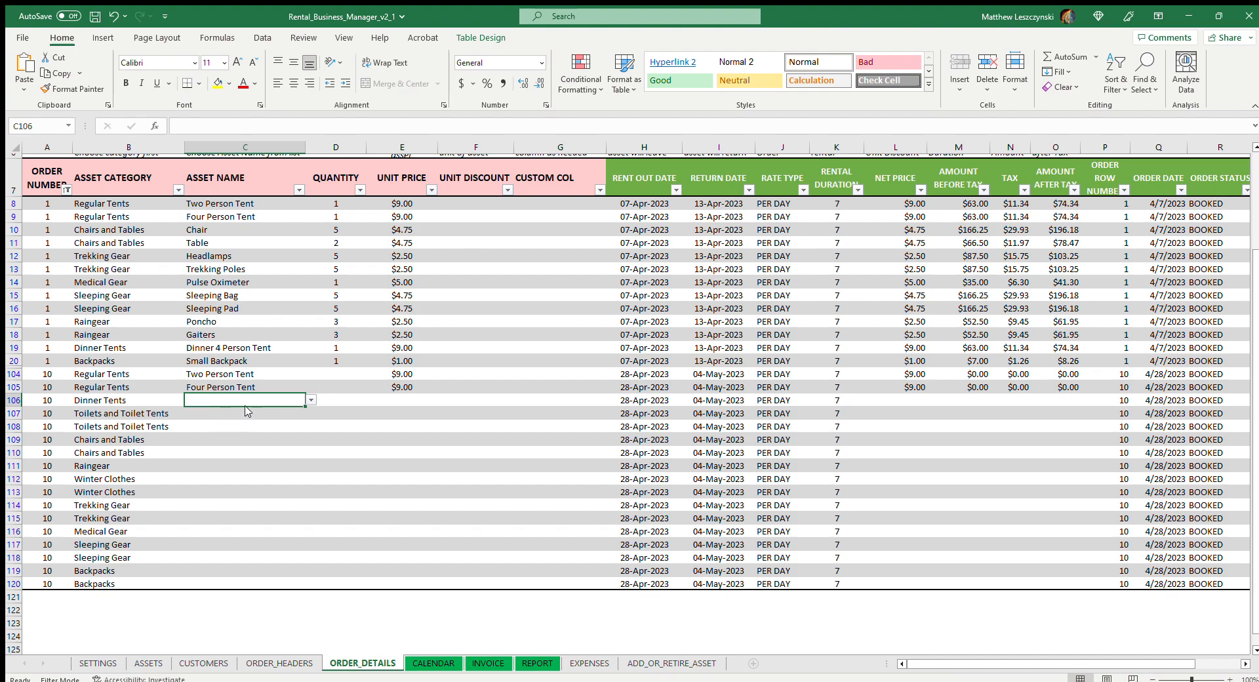
type("Dinner 6 Person Tent")
key("Return")
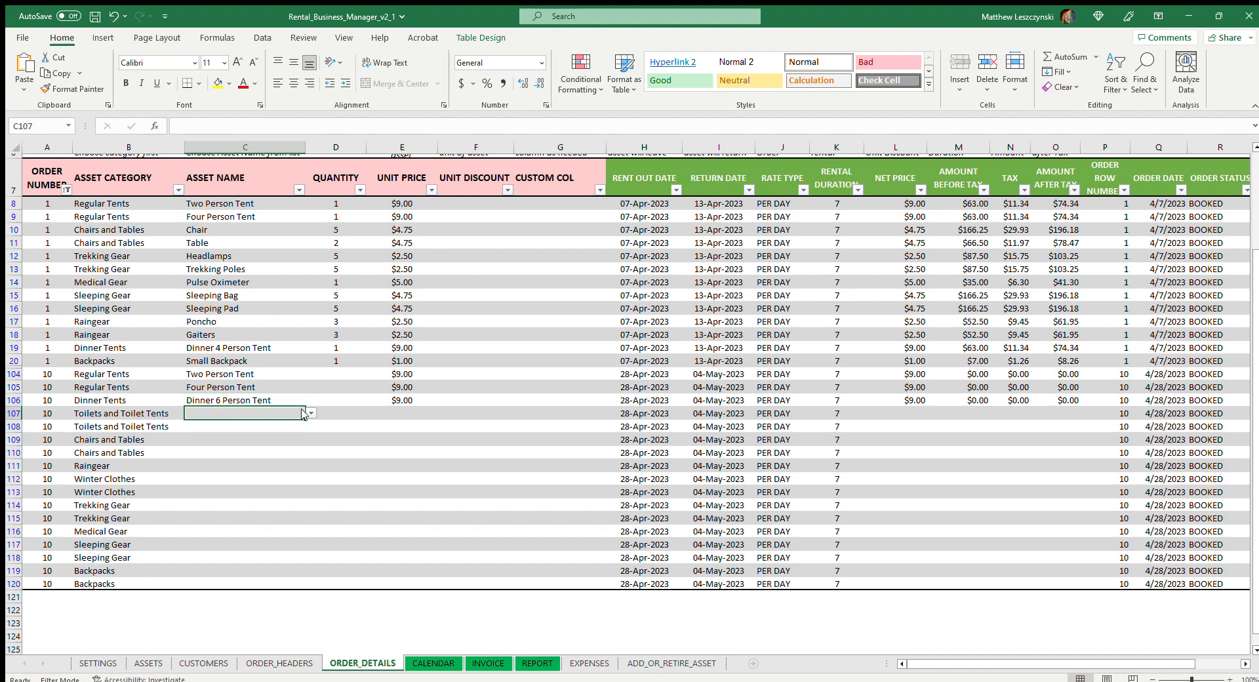
Set the asset names in rows 107 to 110 to Toilet Tent, Portable Toilet, Chair and Table
type("Toilet Tent")
key("Return")
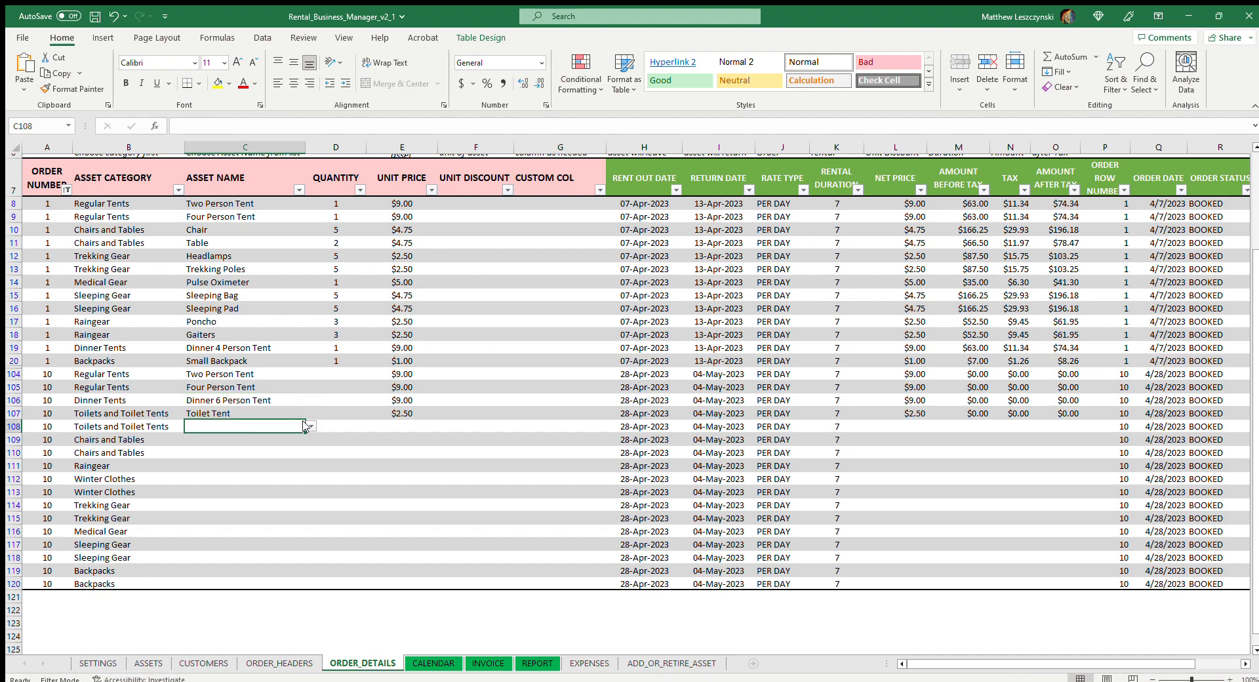
type("Portable Toilet")
key("Return")
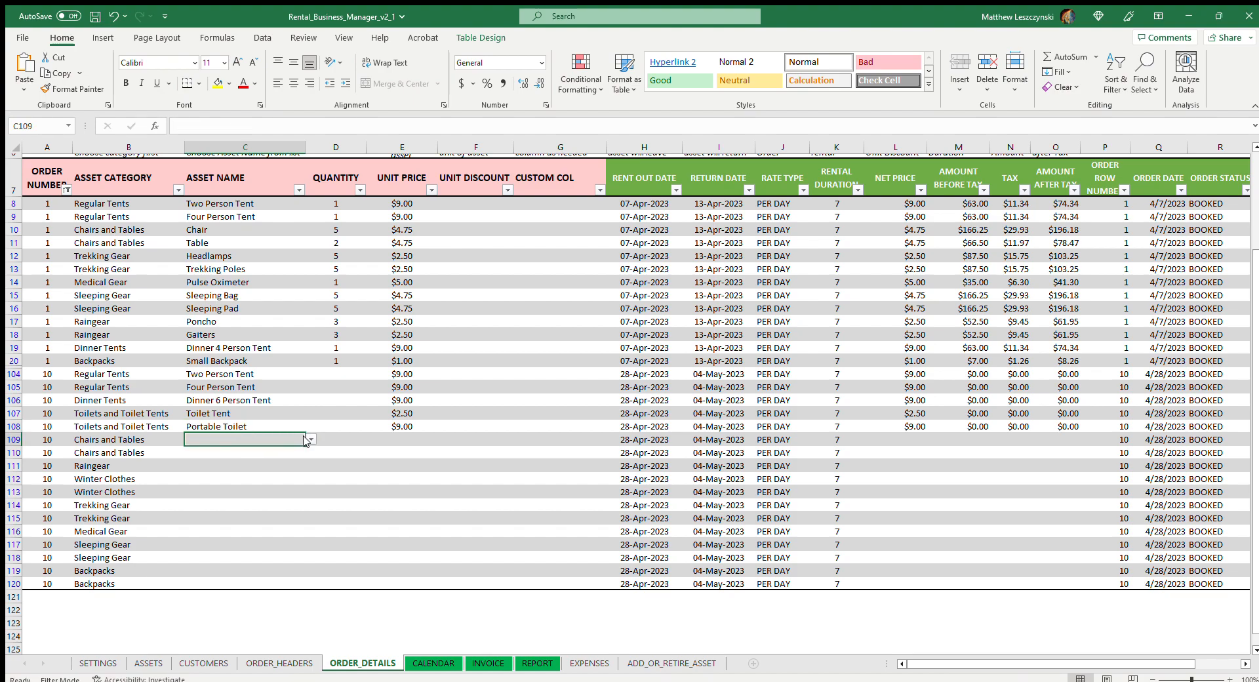
type("Chair")
key("Return")
type("Table")
key("Return")
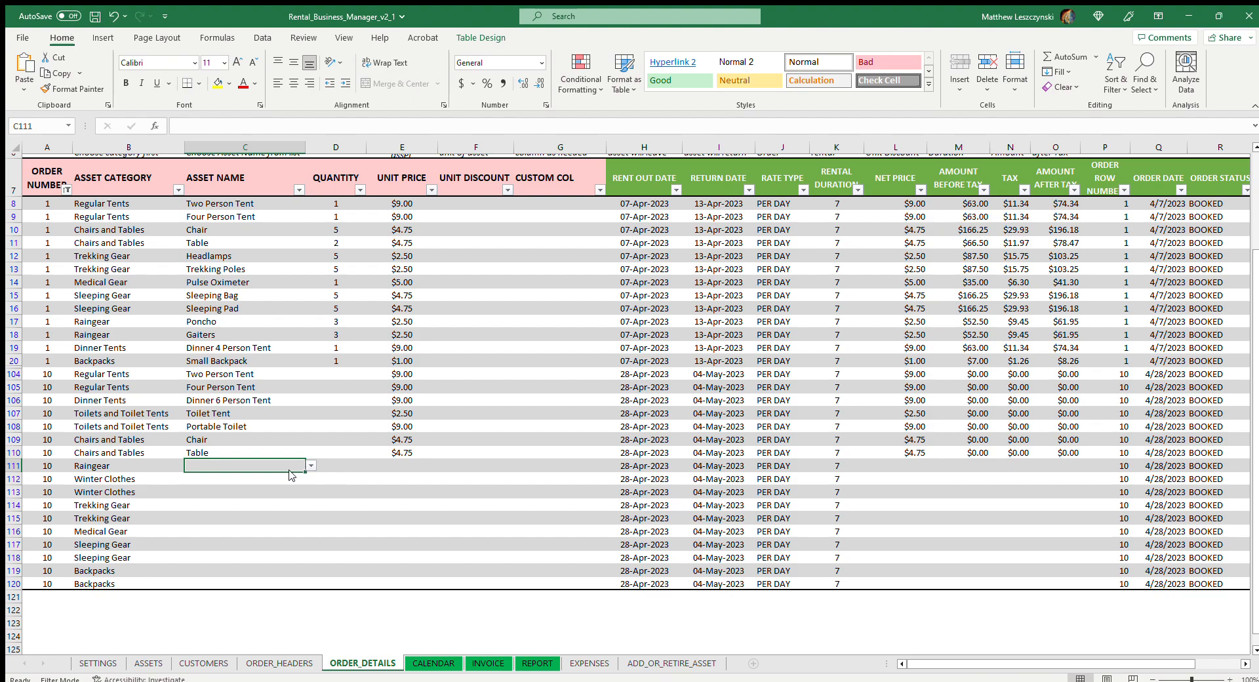
Set the asset names to Gaiters in row 111, Down Jacket - Small in row 112 and Down Jacket - Medium in row 113
left_click(241, 478)
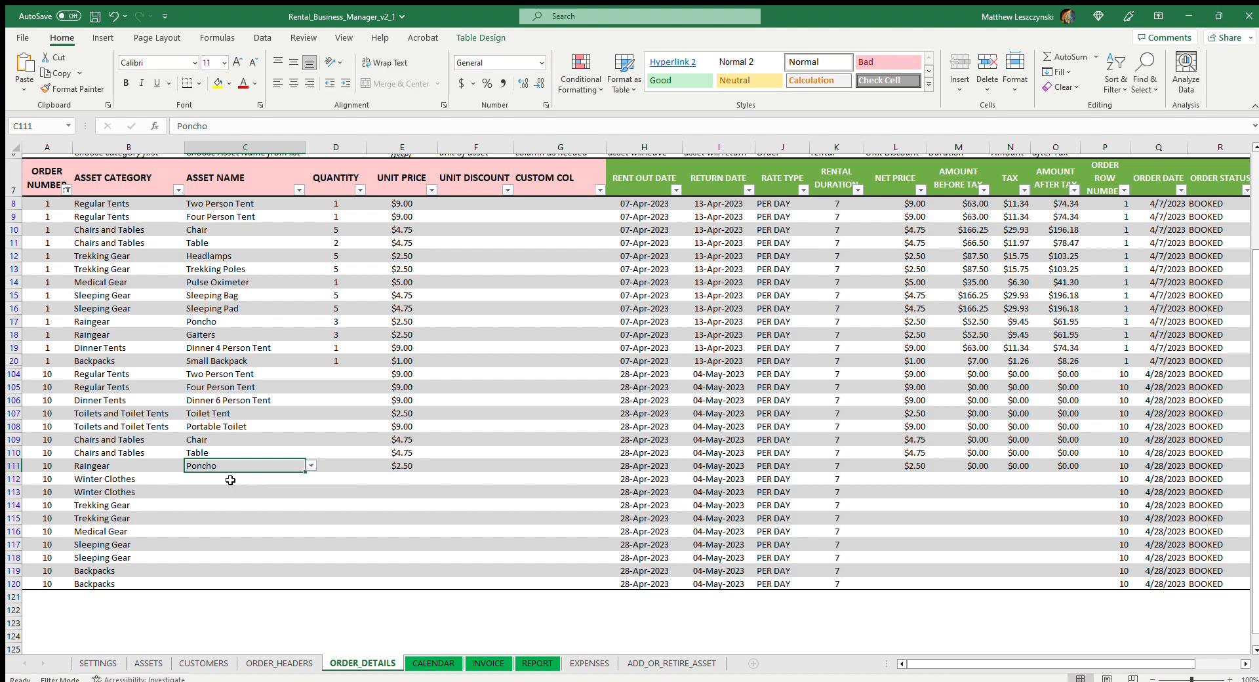
type("Gaiters")
key("Return")
type("Down Jacket - Small")
key("Return")
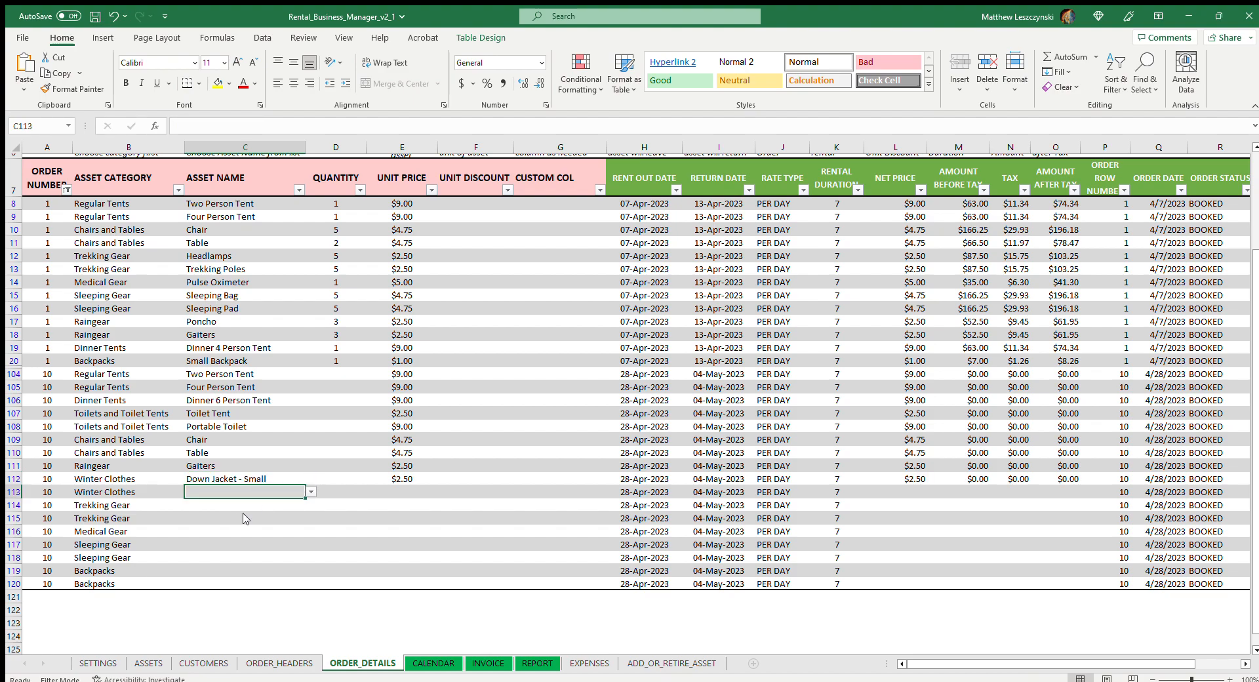
type("Down Jacket - Medium")
key("Return")
Set the asset names in rows 114 to 116 to Headlamps, Trekking Poles and Pulse Oximeter
type("Headlamps")
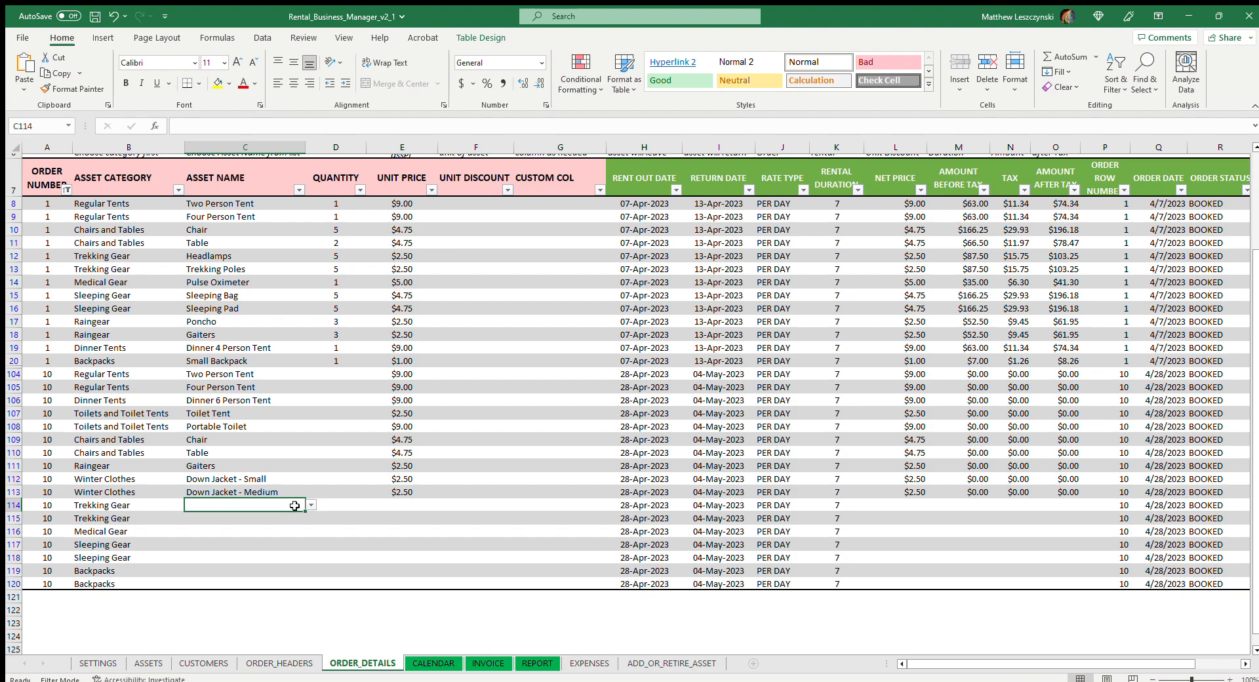
key("Return")
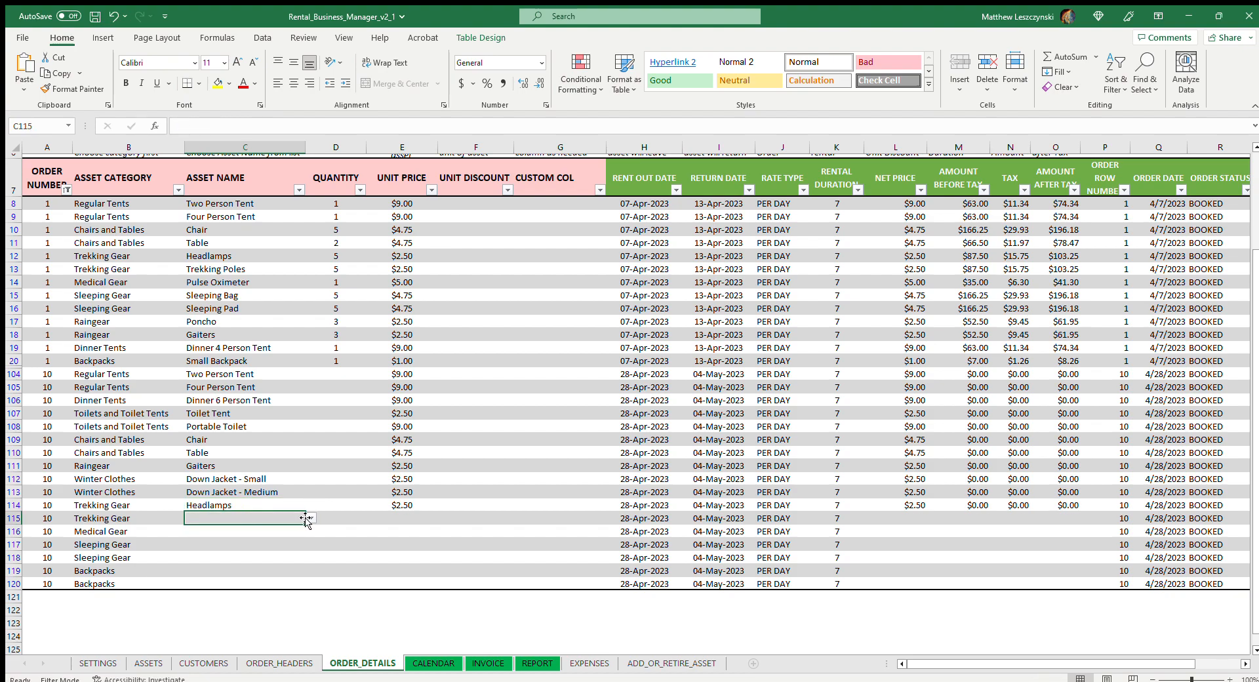
type("Trekking Poles")
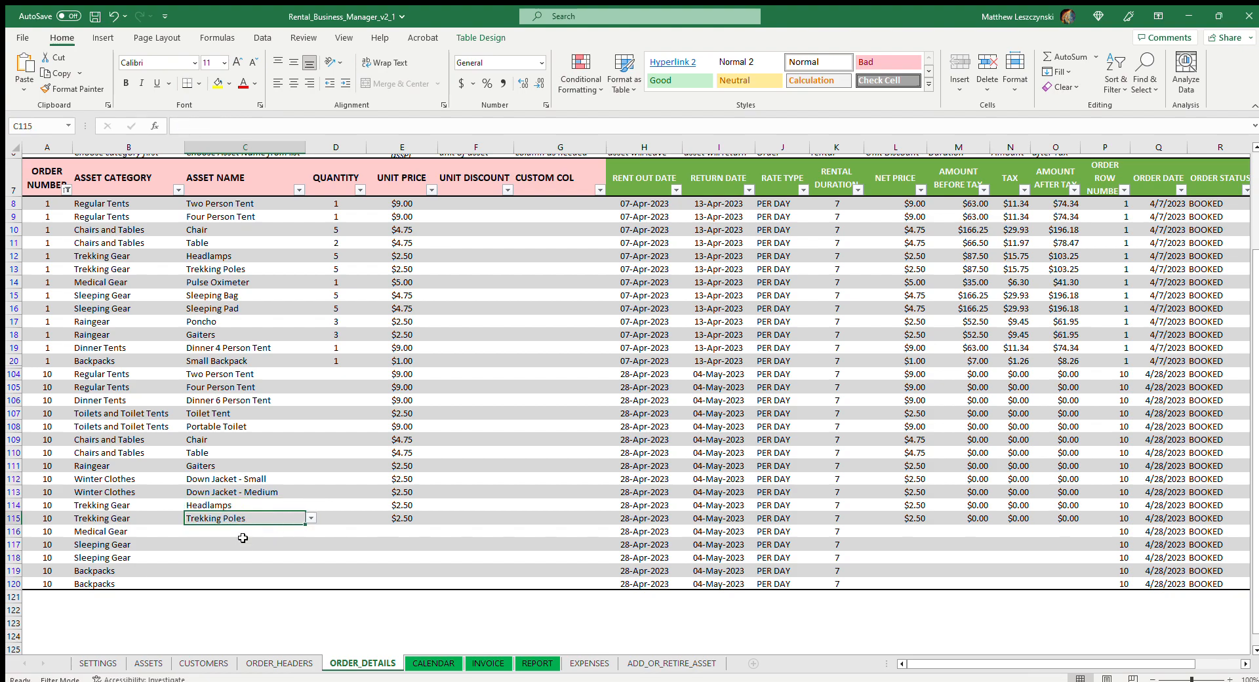
key("Return")
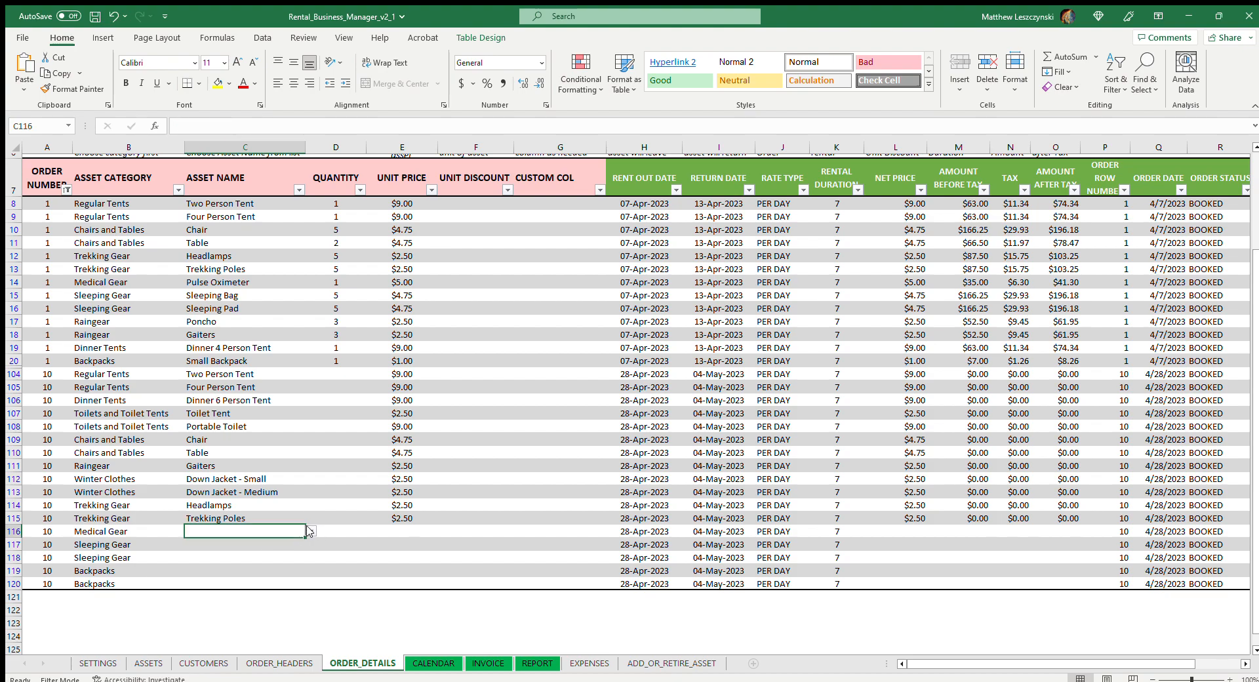
type("Pulse Oximeter")
key("Return")
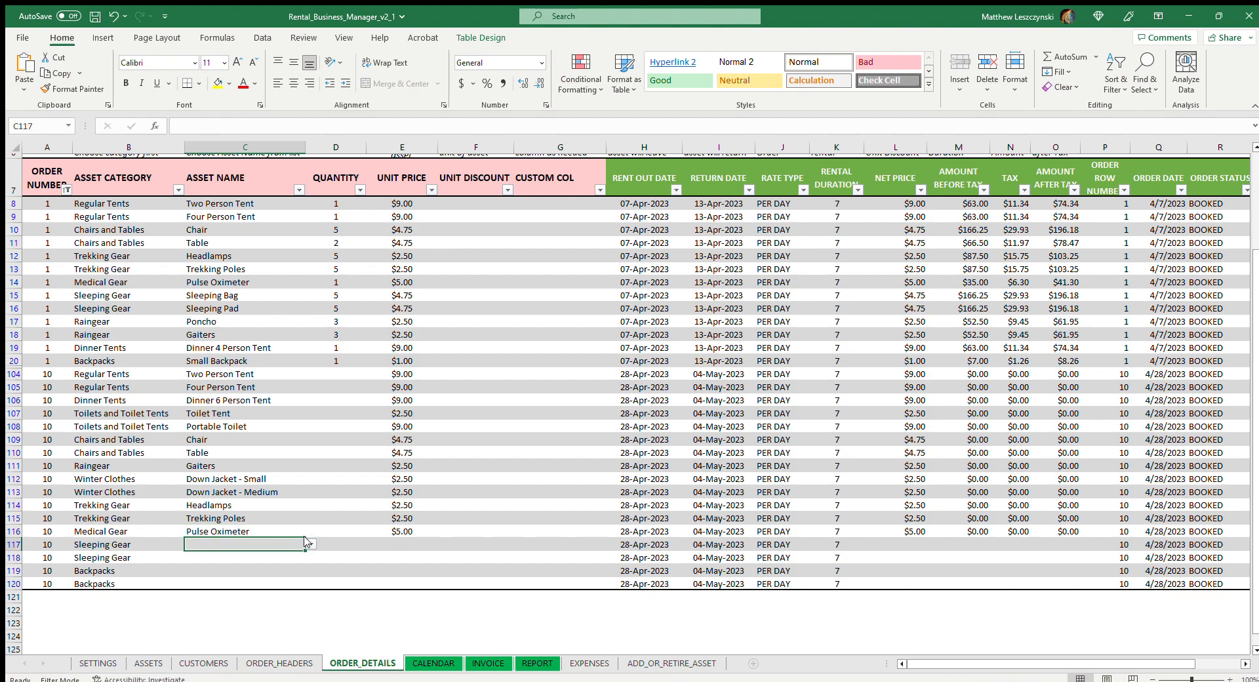
Set the asset names of the two Sleeping Gear lines, rows 117 and 118, to Sleeping Bag and Sleeping Pad
type("Sleeping Bag")
key("Return")
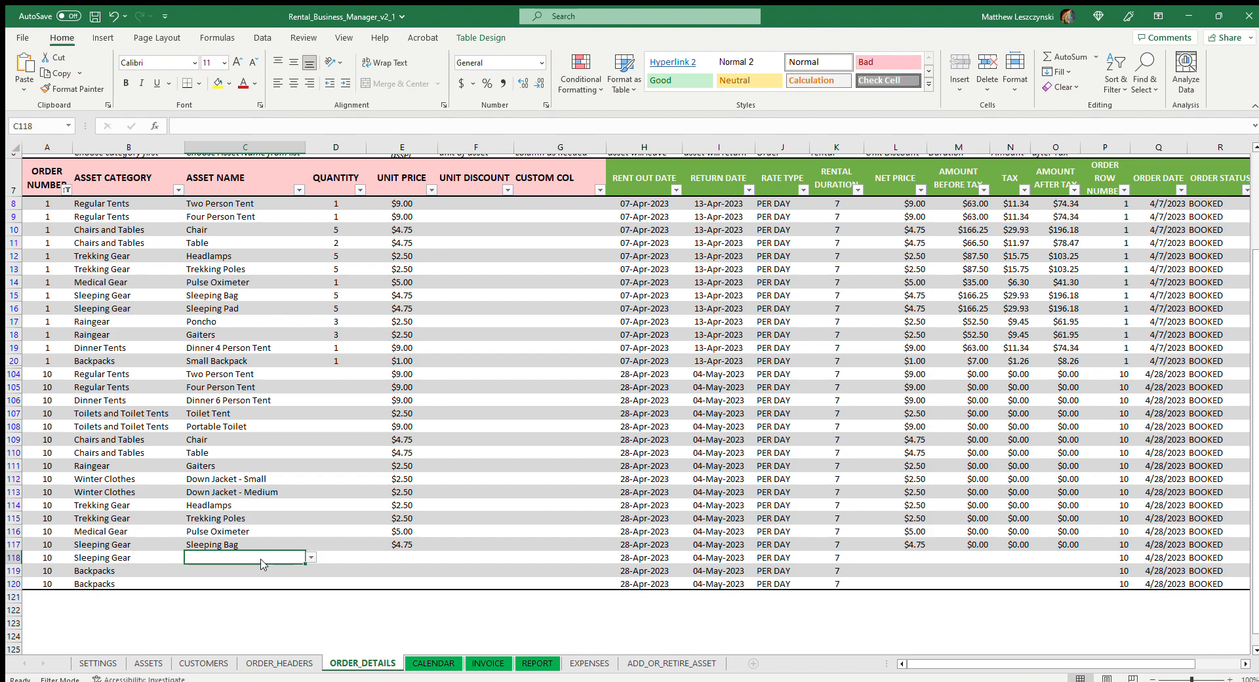
type("Sleeping Pad")
key("Return")
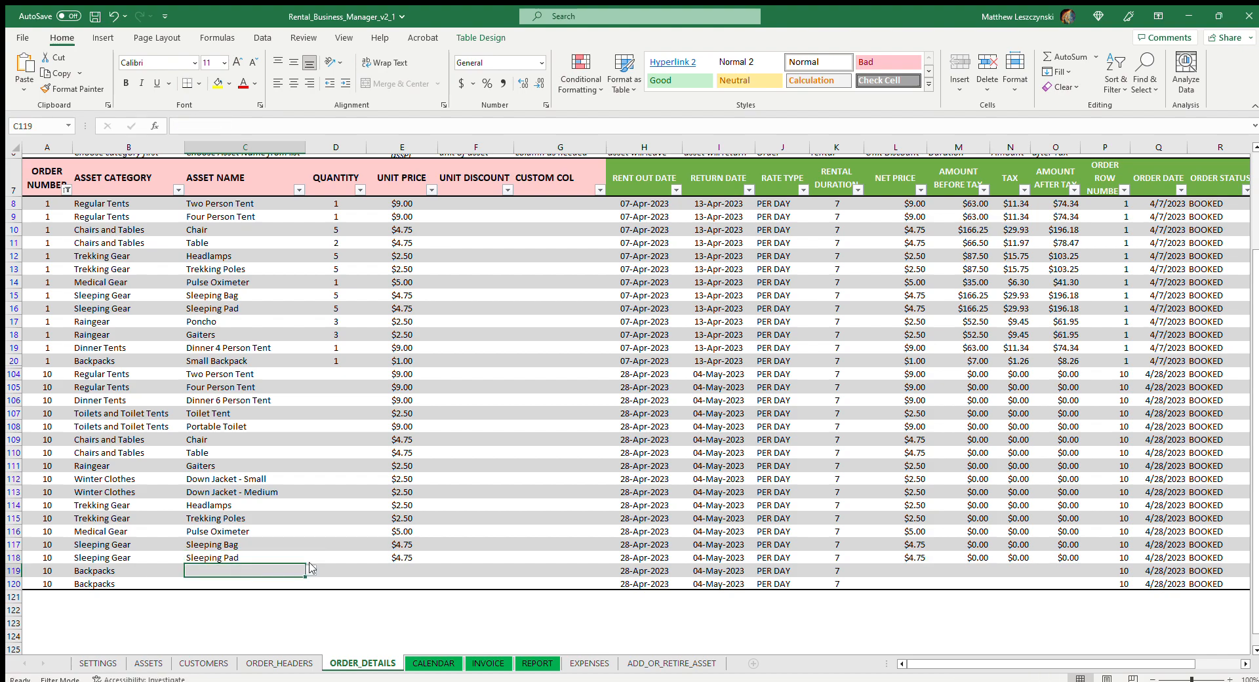
Set the asset names of the two Backpacks lines to Large Backpack in row 119 and Small Backpack in row 120
type("Large Backpack")
key("Return")
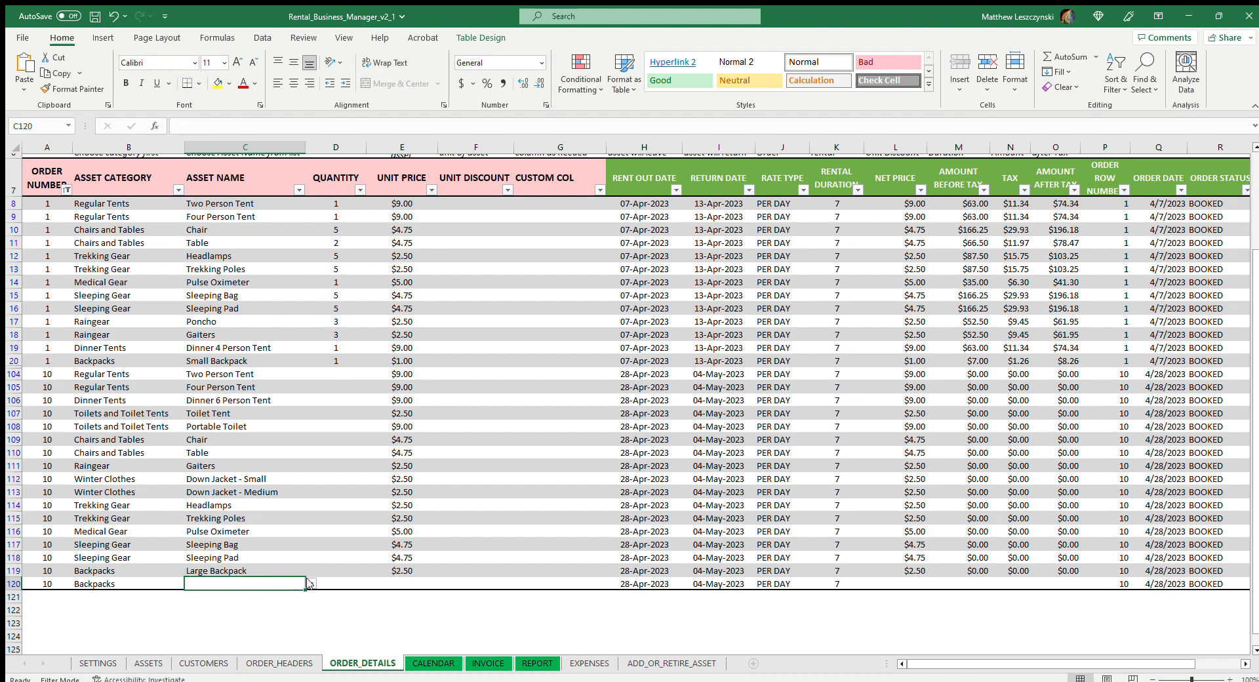
type("Small Backpack")
left_click(359, 478)
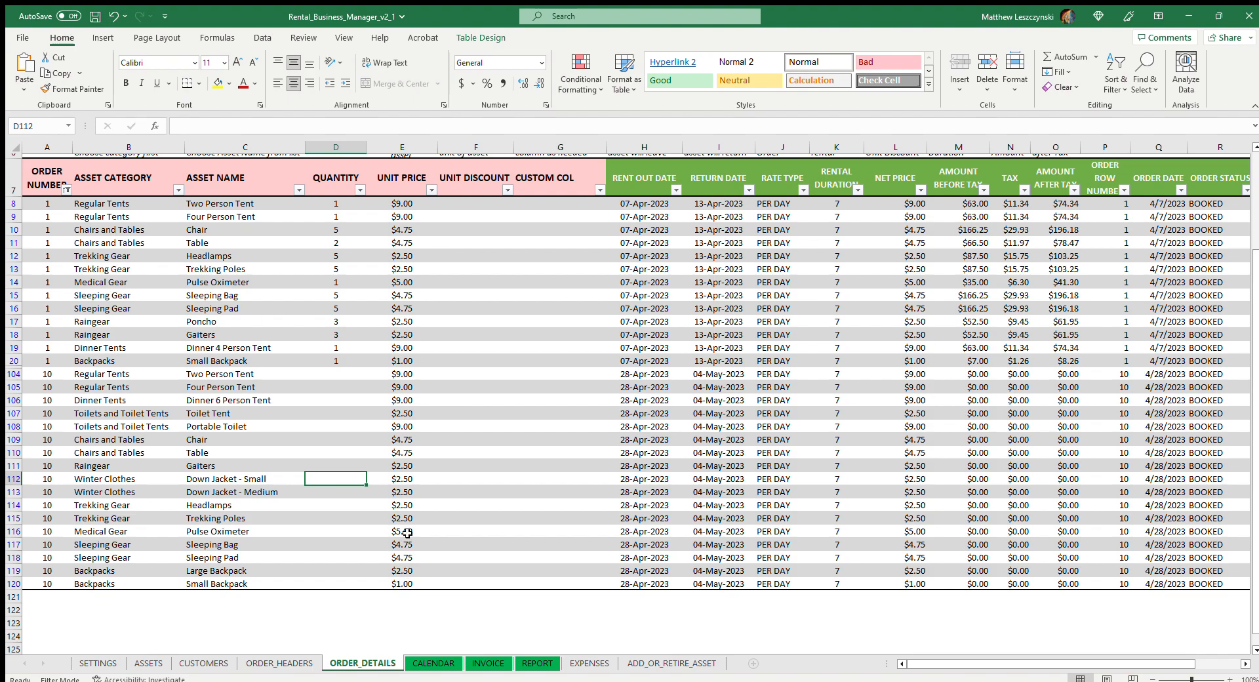
Set the quantity to 1 for the Two Person Tent, Four Person Tent and Dinner 6 Person Tent lines of order 10
left_click(354, 380)
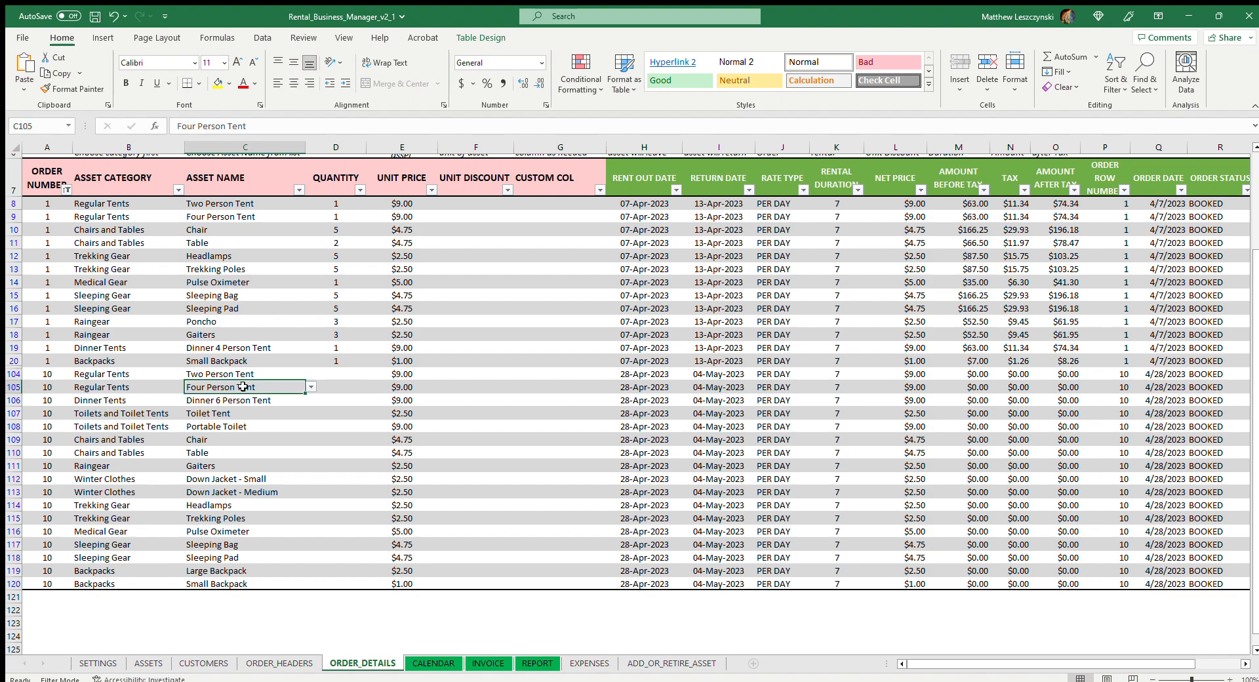
type("1")
key("Return")
type("1")
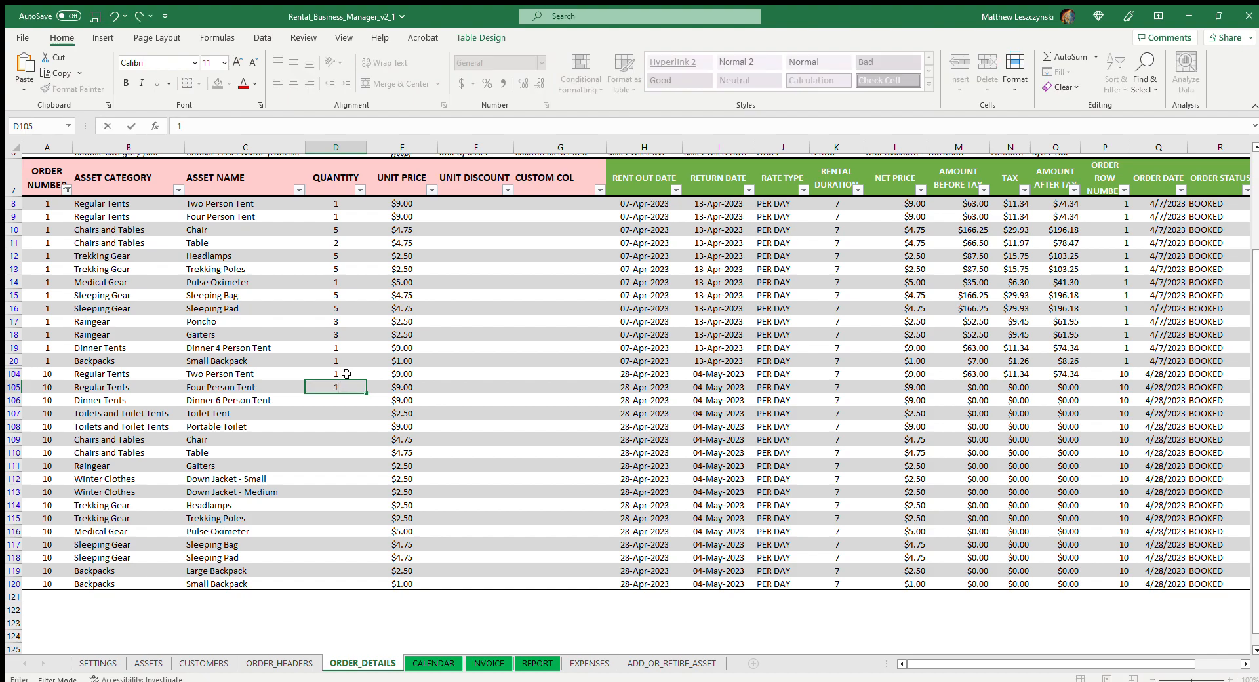
key("Return")
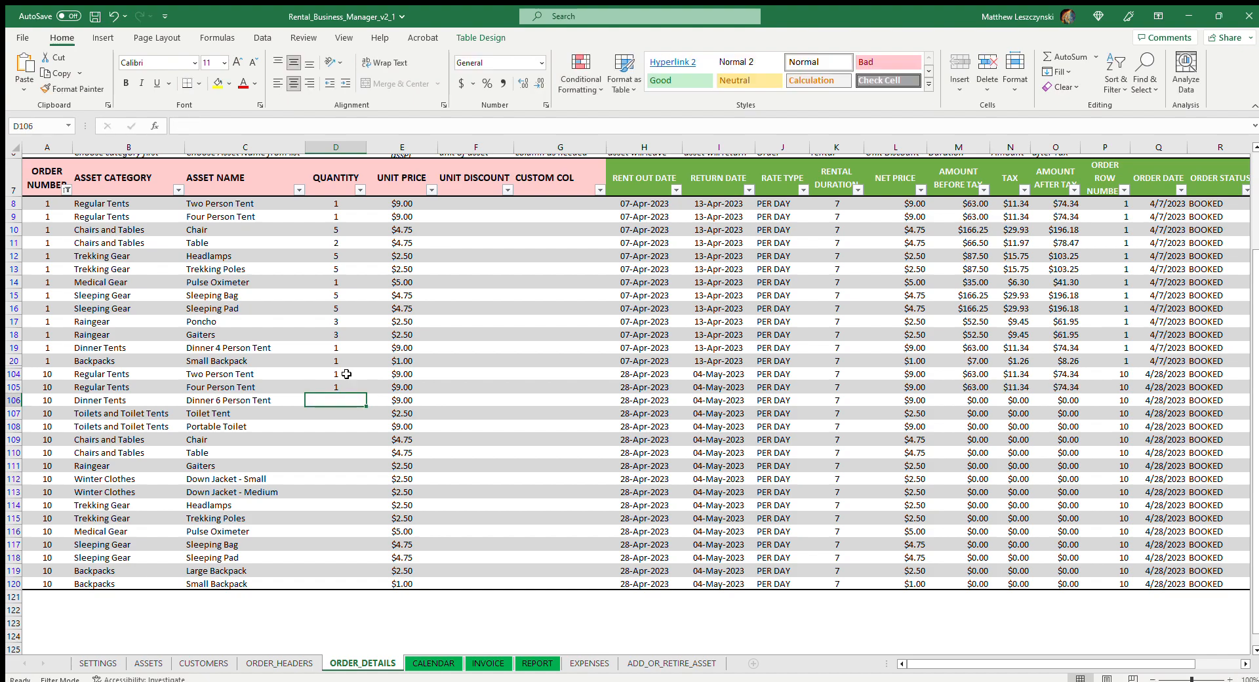
type("1")
key("Return")
Set the quantity to 1 for order 10's Toilet Tent and Portable Toilet
type("1")
key("Return")
type("1")
key("Return")
type("1")
key("Escape")
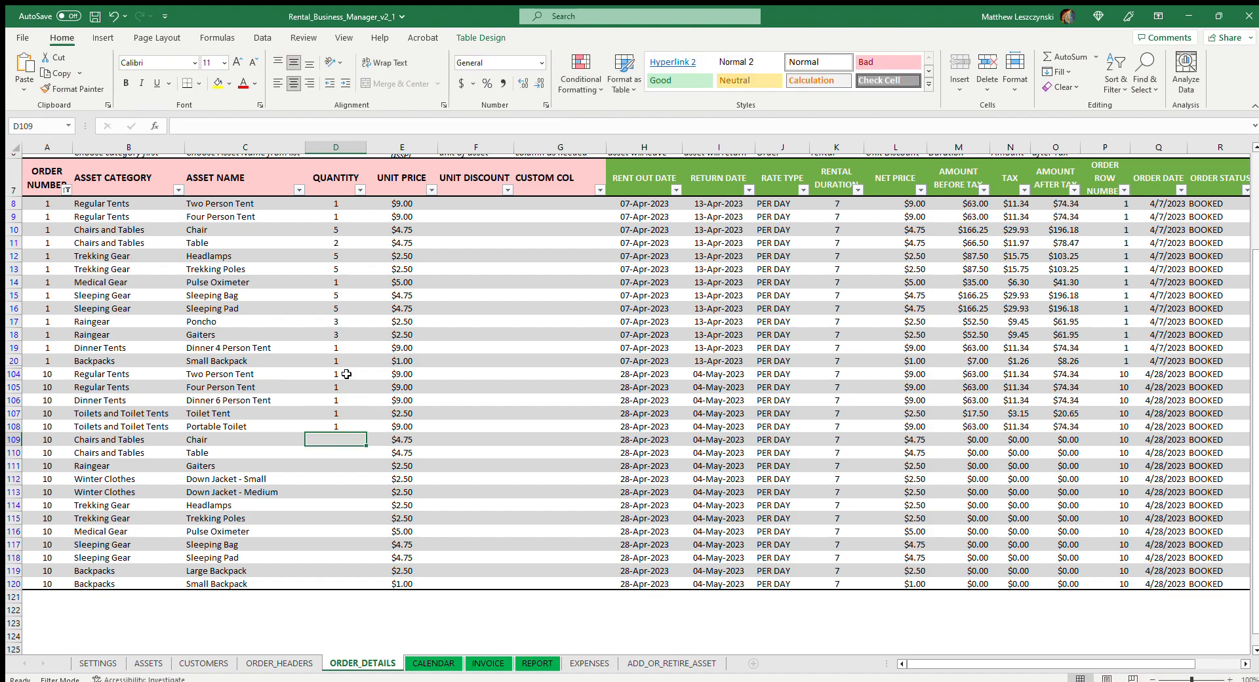
Set the quantities of order 10's Chair and Table lines to 6 and 3
type("6")
key("Return")
type("4")
key("ctrl+Return")
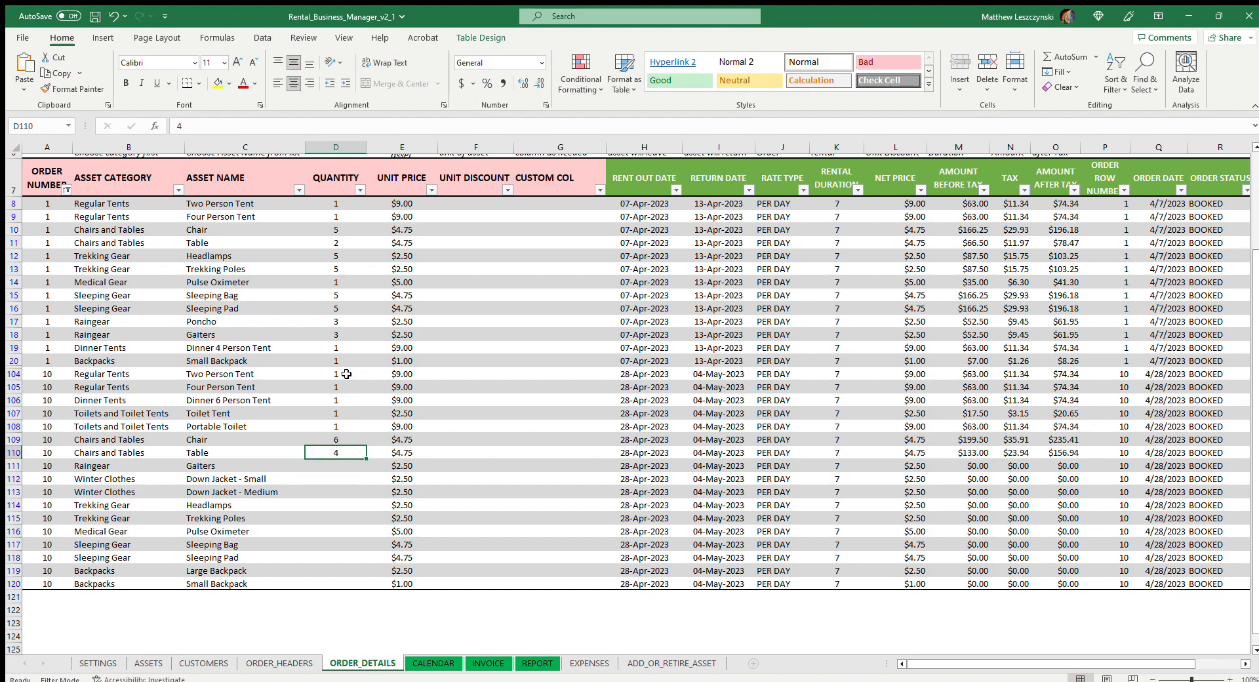
type("3")
key("Return")
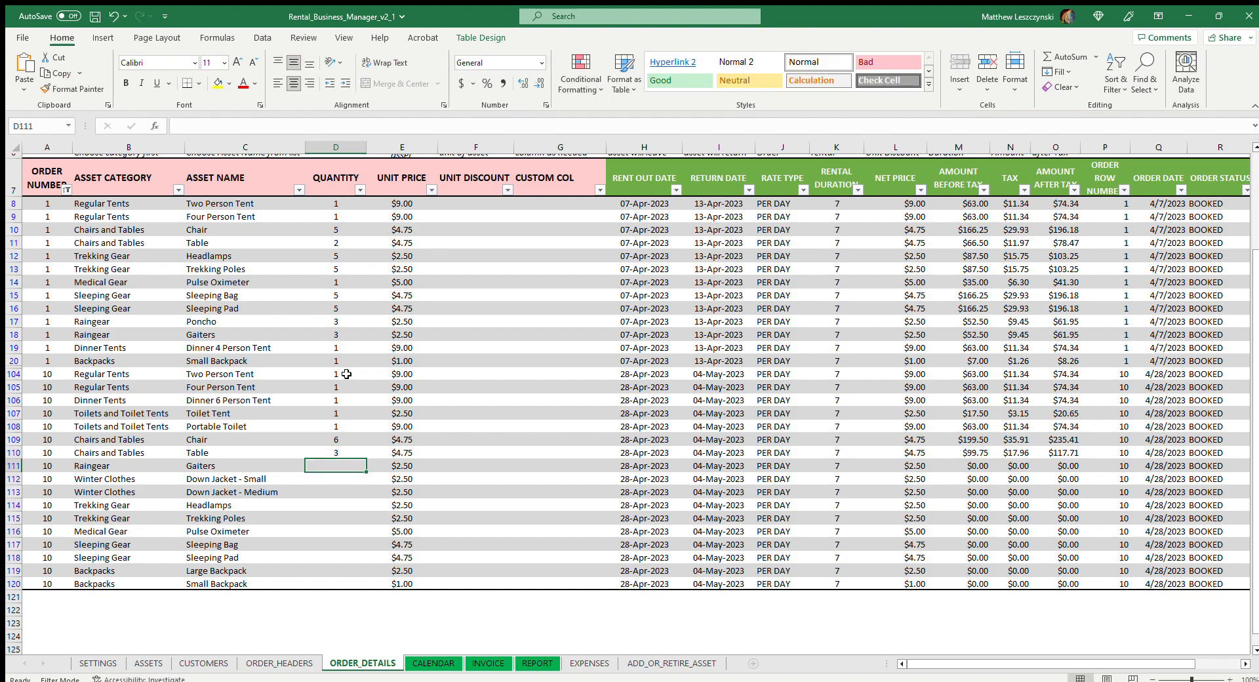
Set the quantities in rows 111 to 113 to 2 Gaiters, 3 small down jackets and 2 medium down jackets
type("2")
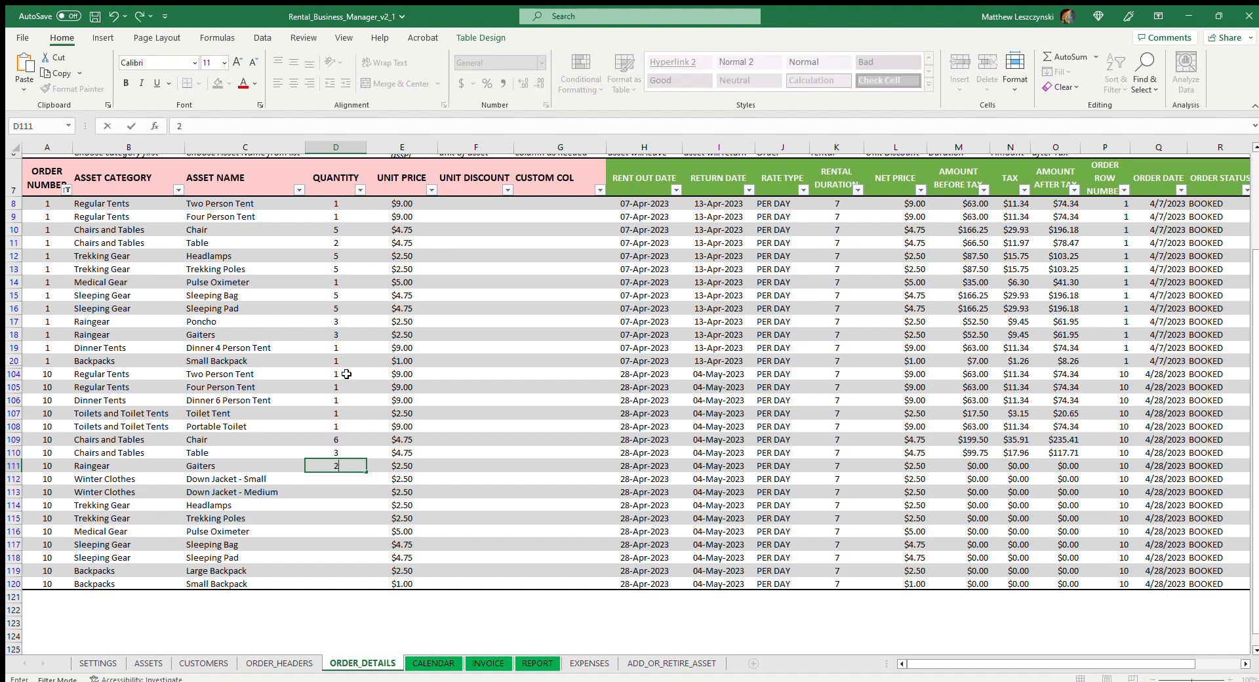
key("Return")
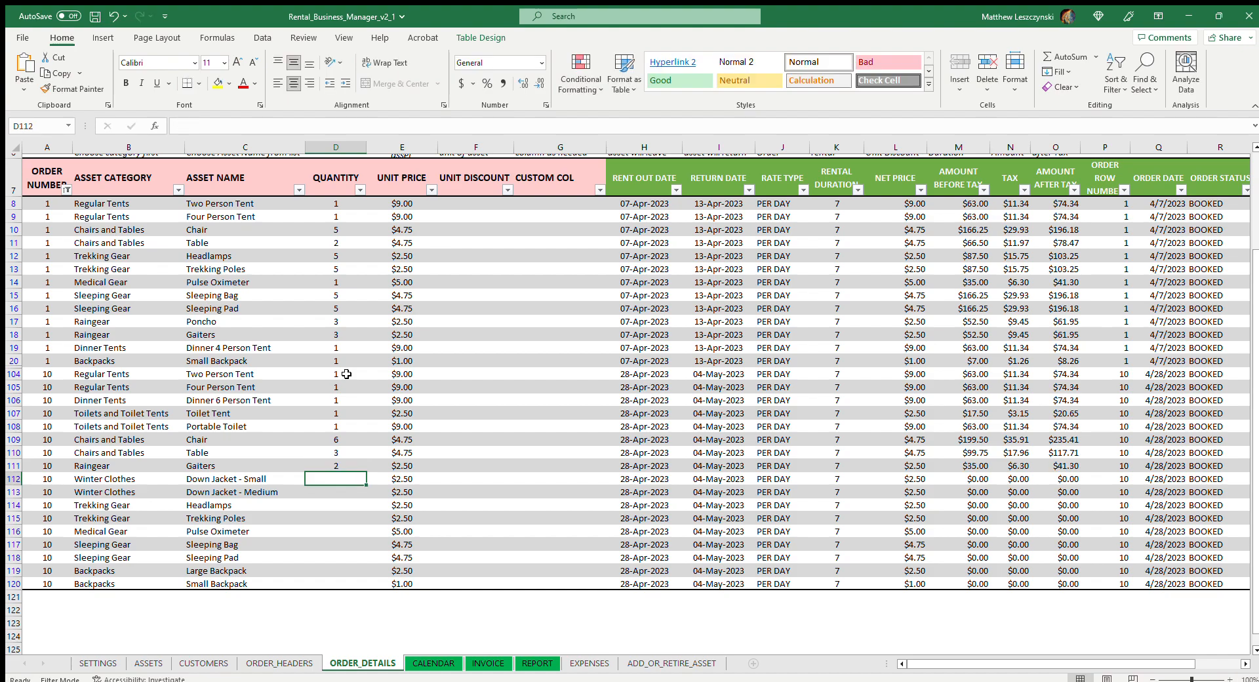
type("3")
key("Return")
type("2")
key("Return")
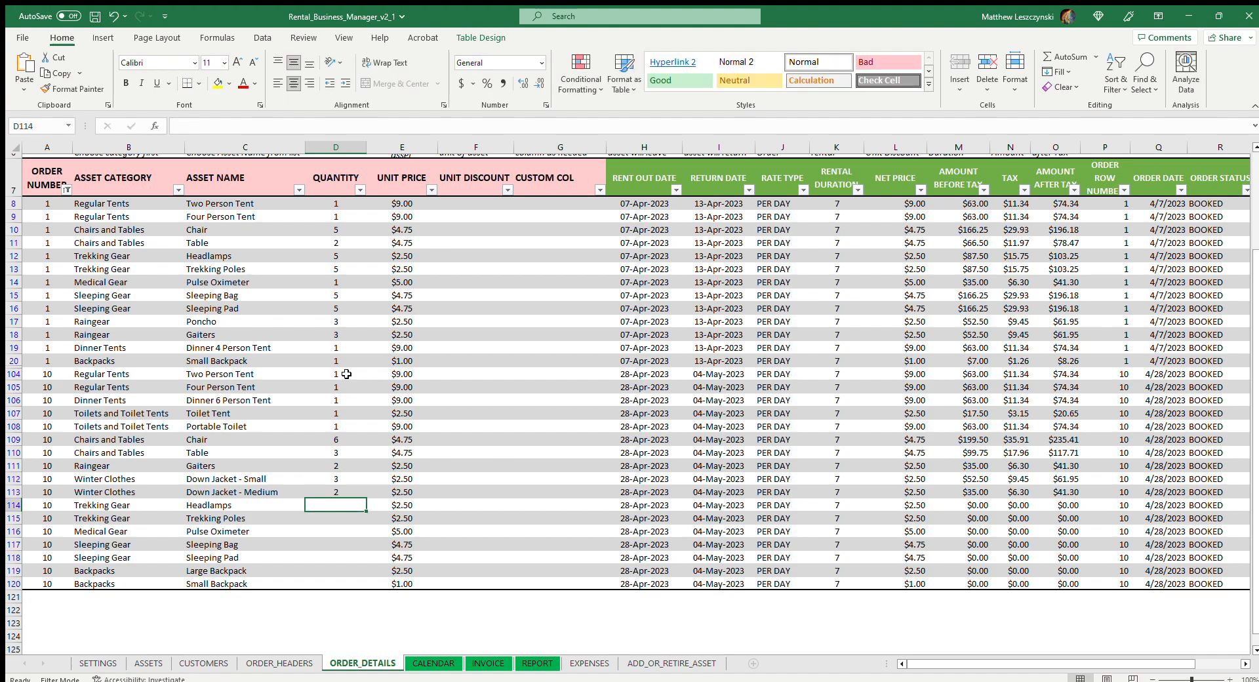
Set the quantities in rows 114 to 116 to 6 Headlamps, 6 Trekking Poles and 1 Pulse Oximeter
type("6")
key("Return")
type("6")
key("Return")
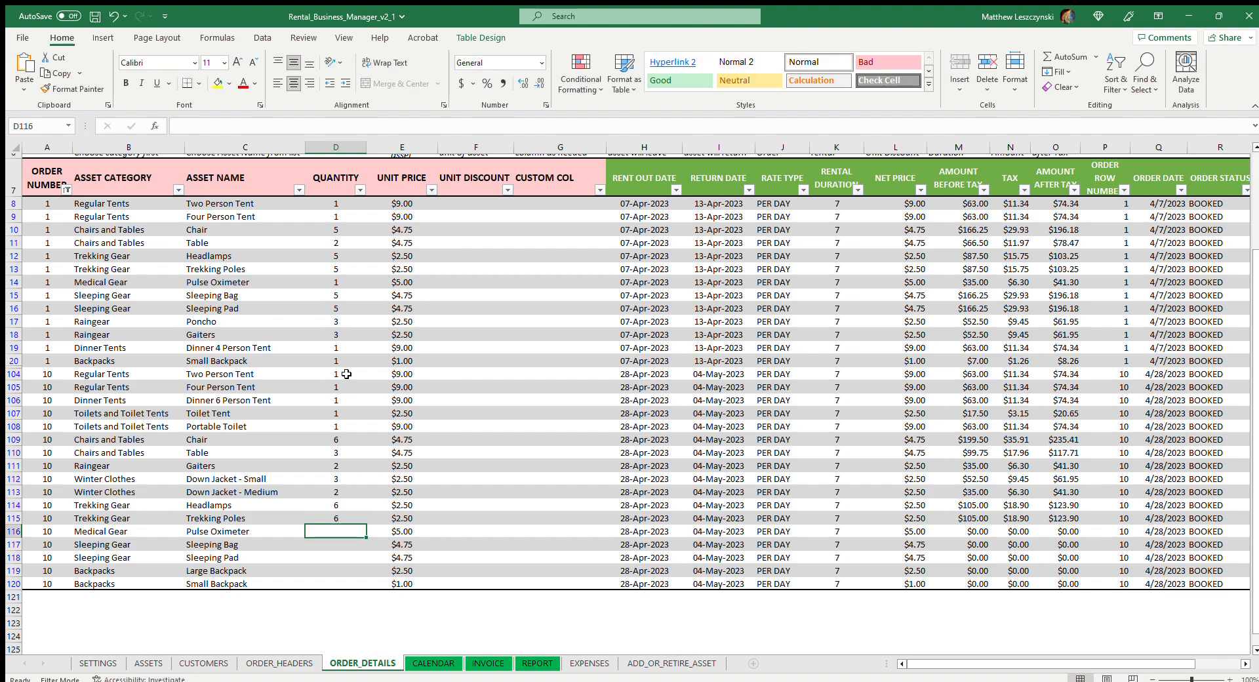
type("1")
key("Return")
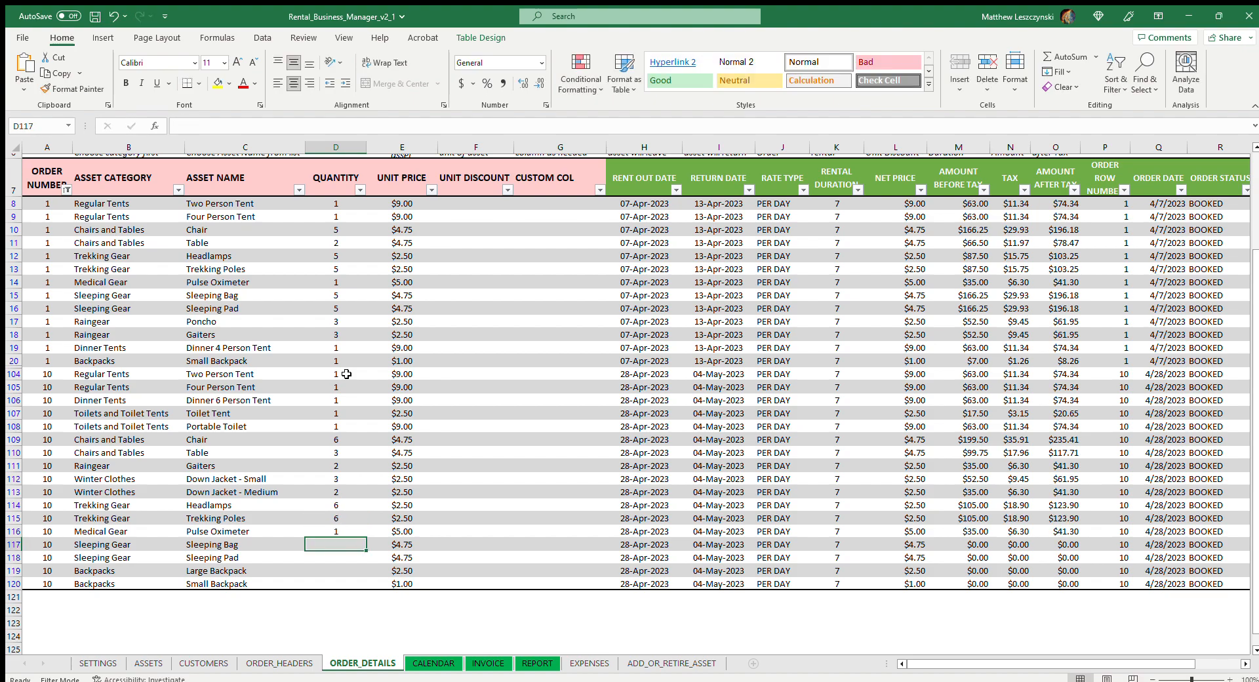
Set the quantity to 6 for both the Sleeping Bag and Sleeping Pad lines, rows 117 and 118
type("6")
key("Return")
type("6")
key("Return")
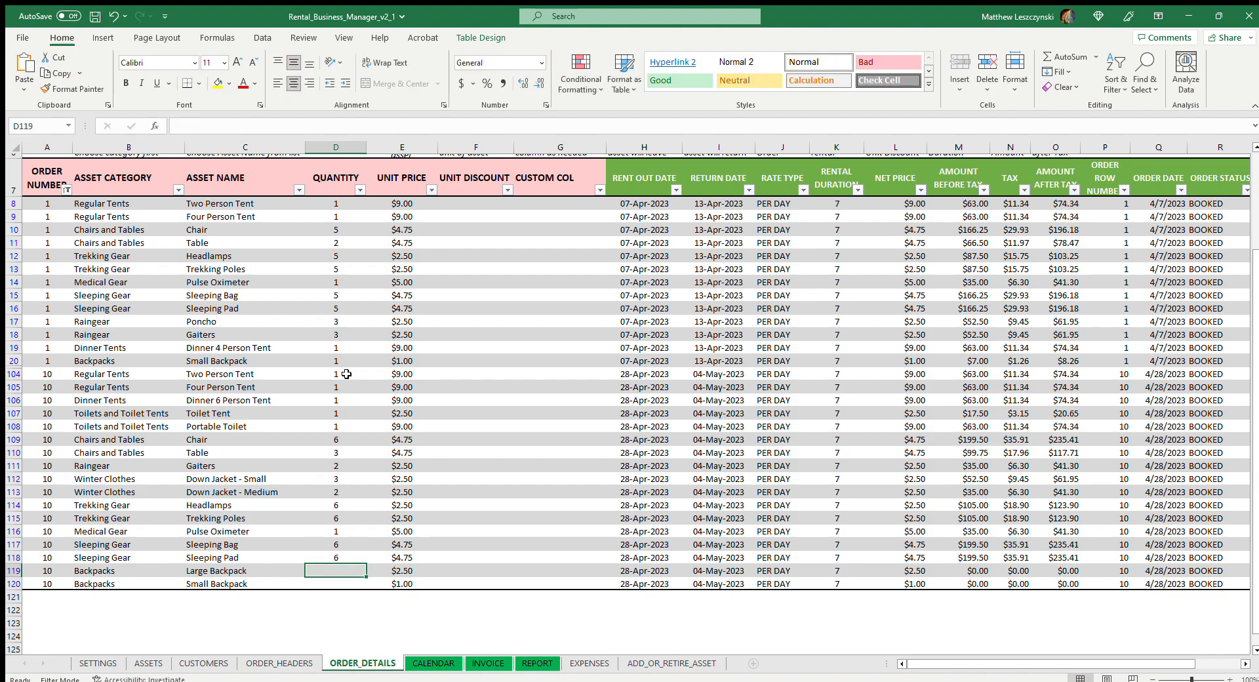
Set the quantity to 2 for both the Large Backpack and Small Backpack lines, rows 119 and 120
type("2")
key("Return")
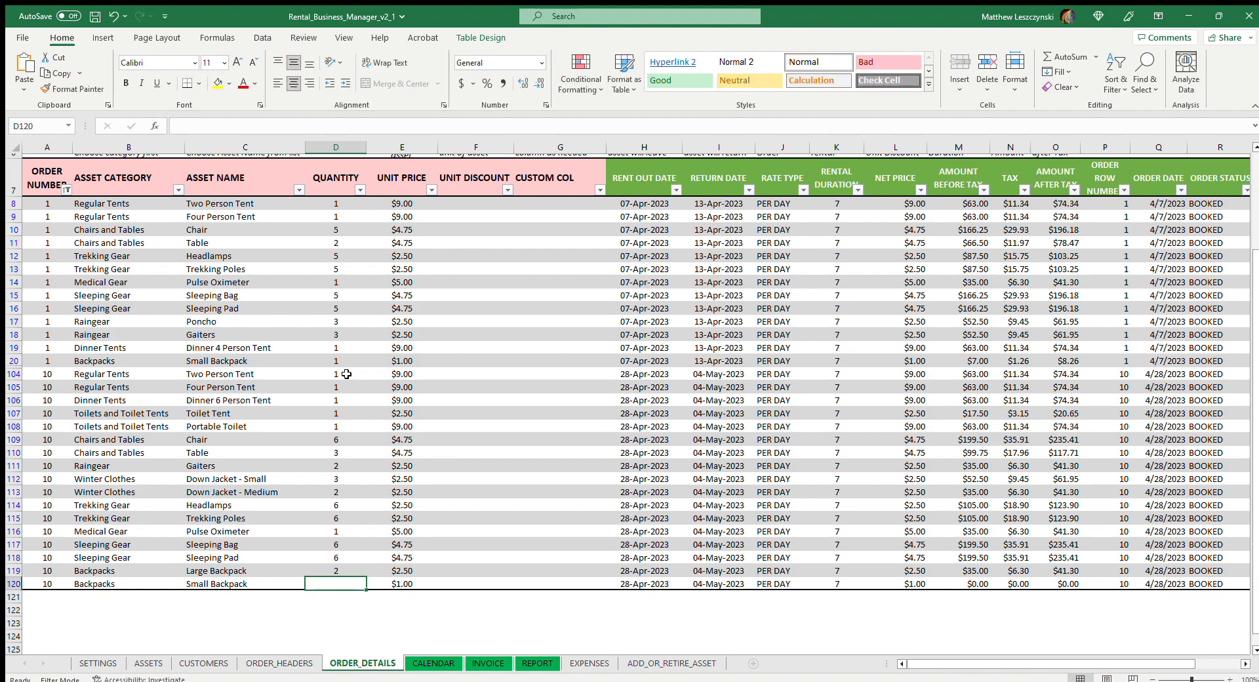
type("2")
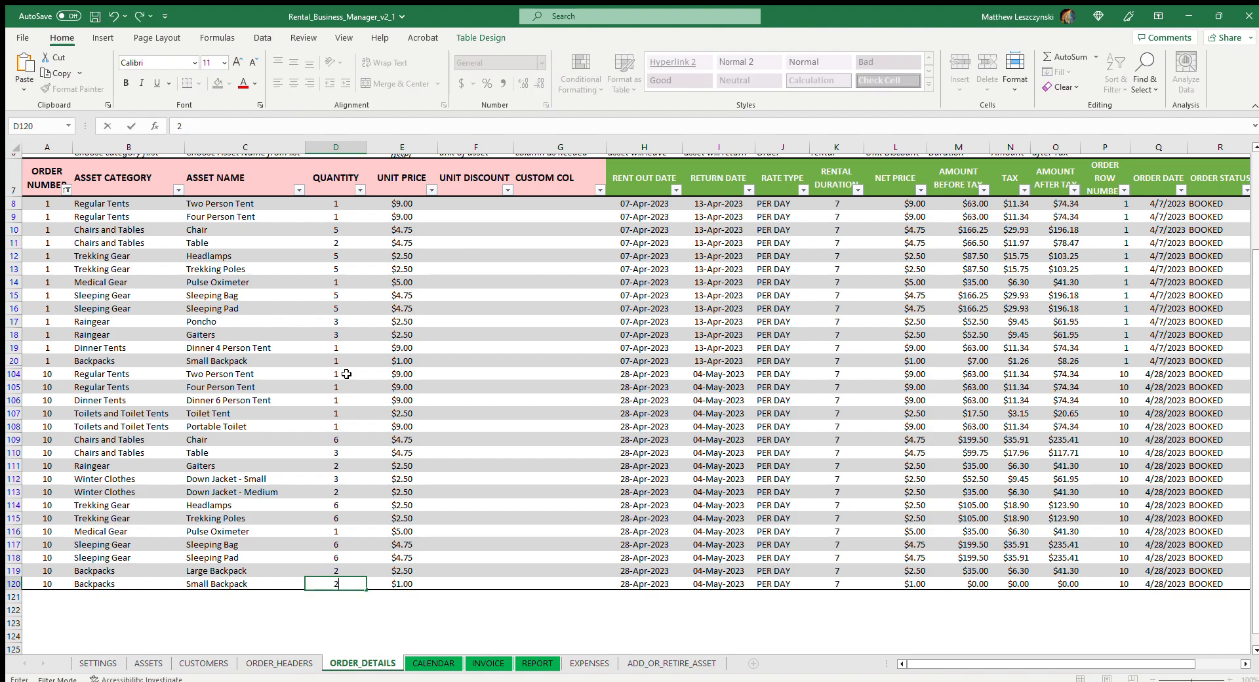
key("Up")
key("Up")
key("Up")
key("Up")
key("Up")
key("Up")
key("Up")
key("Up")
key("Up")
key("Up")
key("Up")
key("Up")
key("Up")
key("Up")
key("Up")
key("Up")
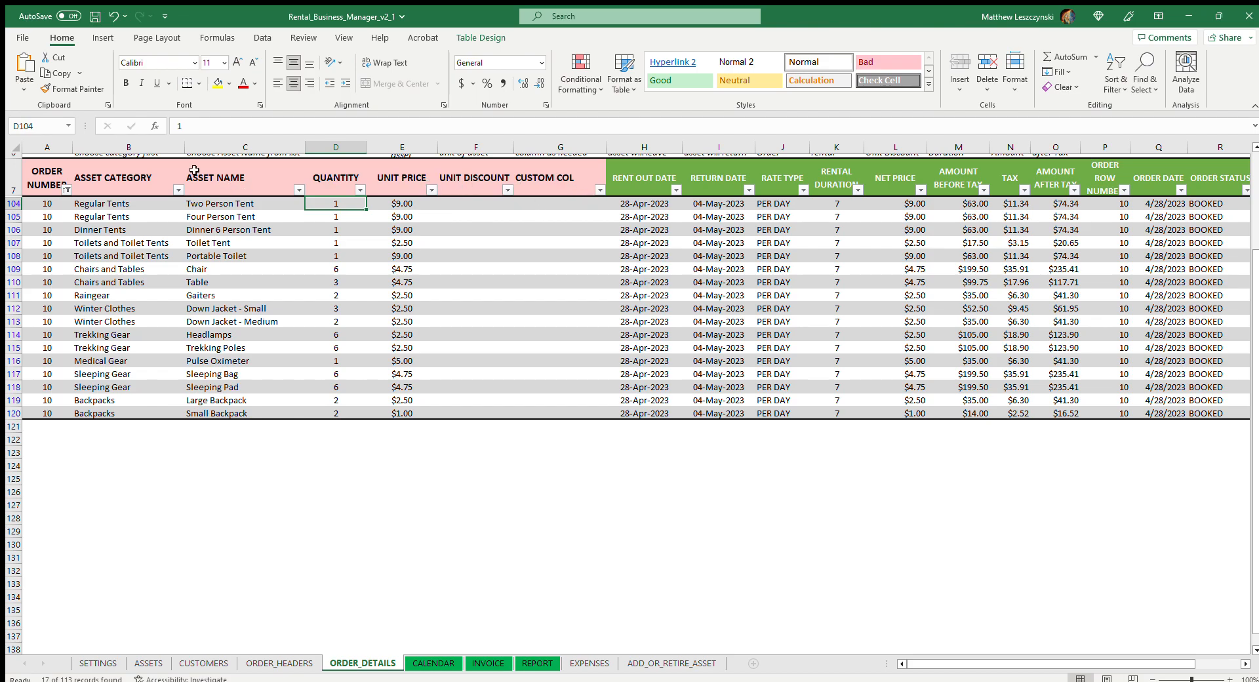
Review order 10's lines in order details, including the calculated columns through the rental duration total
left_click(51, 179)
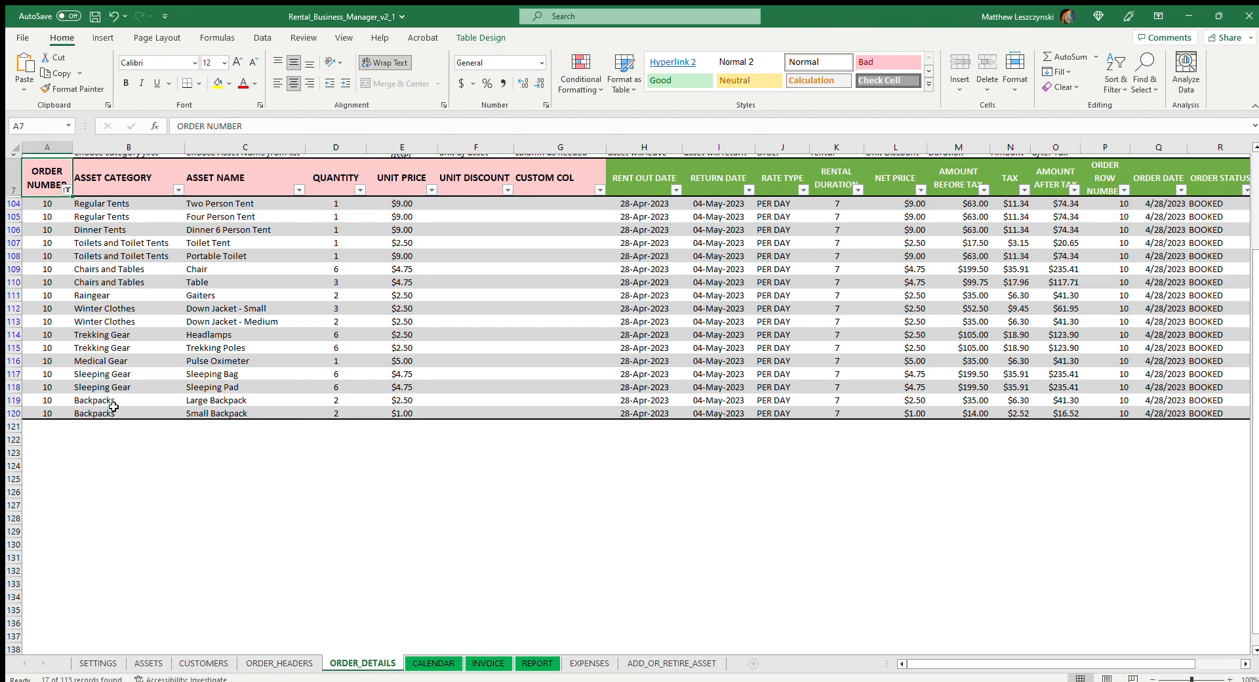
scroll(155, 342, "up", 1)
scroll(337, 360, "up", 1)
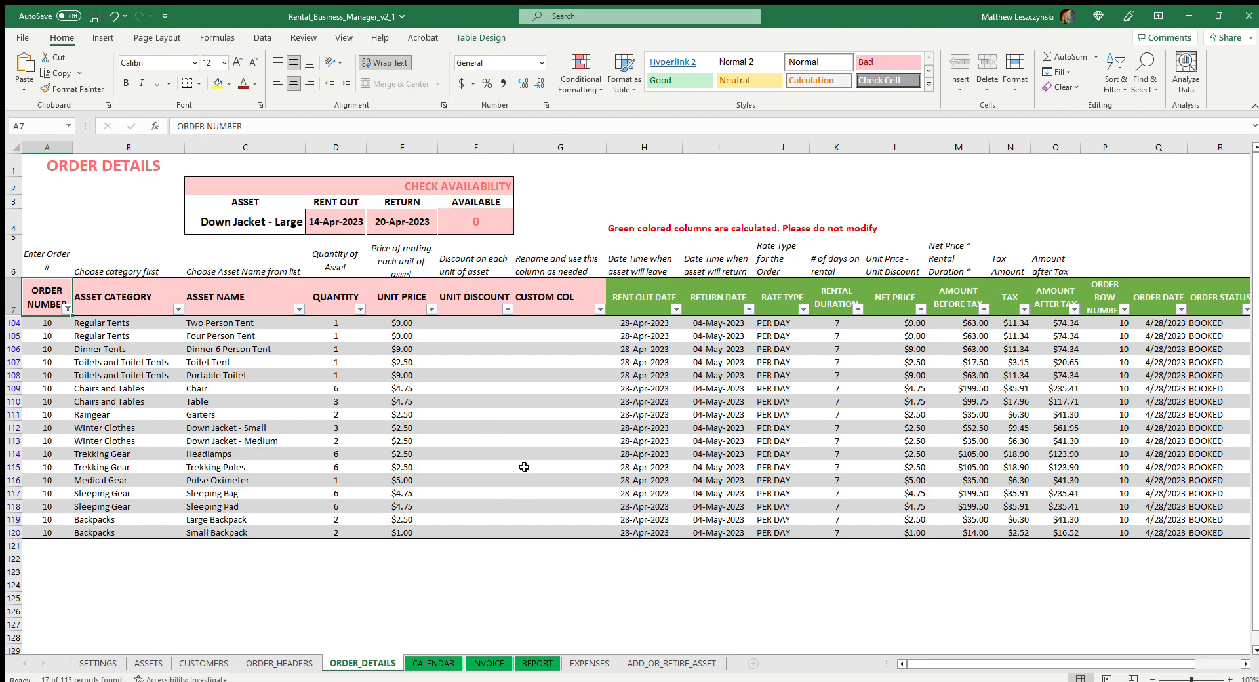
left_click_drag(1010, 664, 1055, 664)
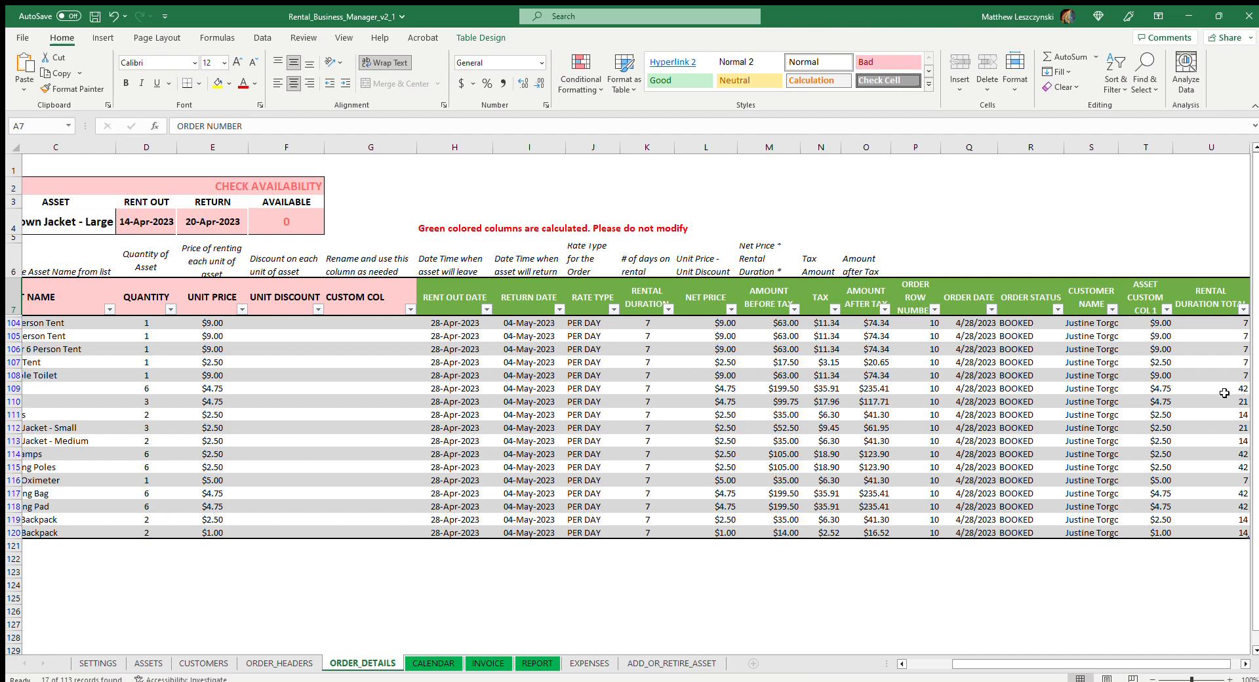
left_click_drag(1158, 664, 1092, 631)
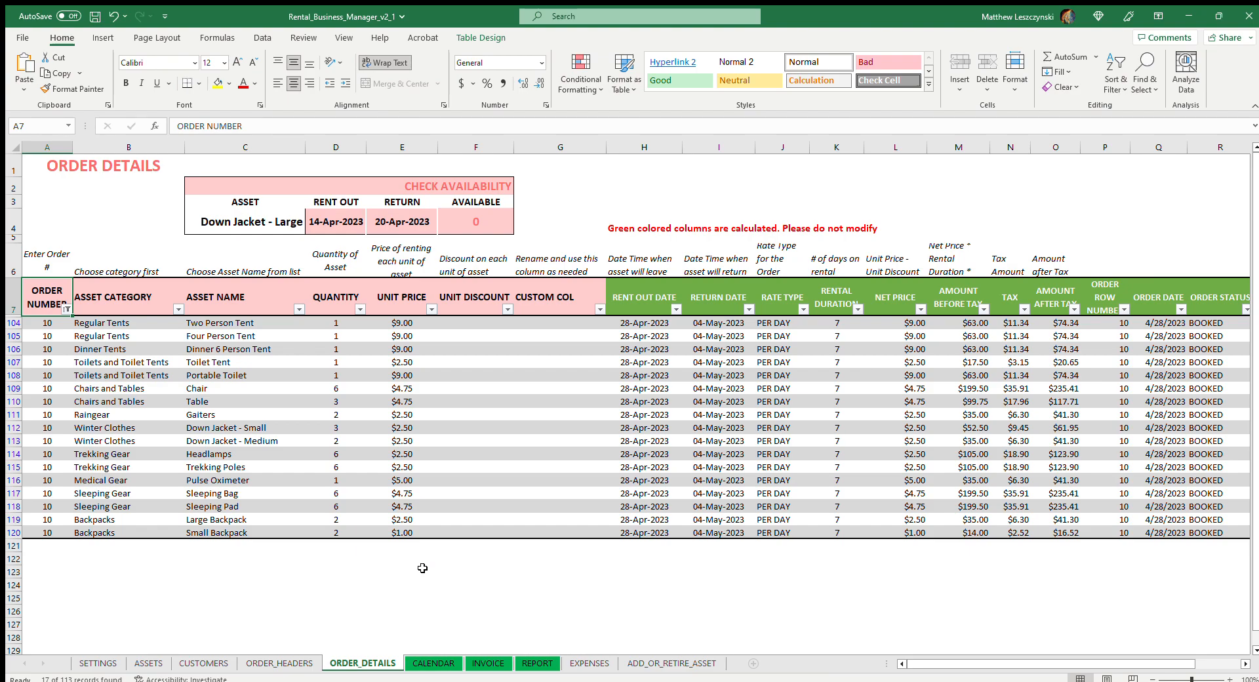
Examine the asset calendar for both available and rented quantities
left_click(438, 663)
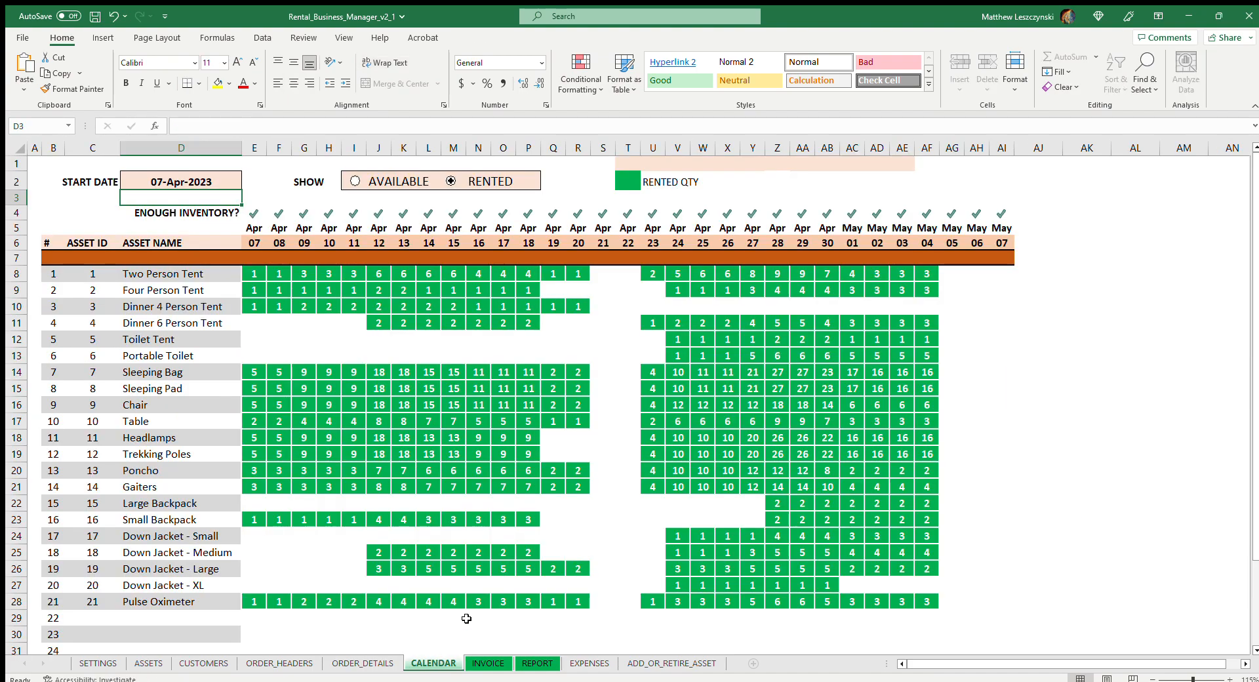
left_click(357, 180)
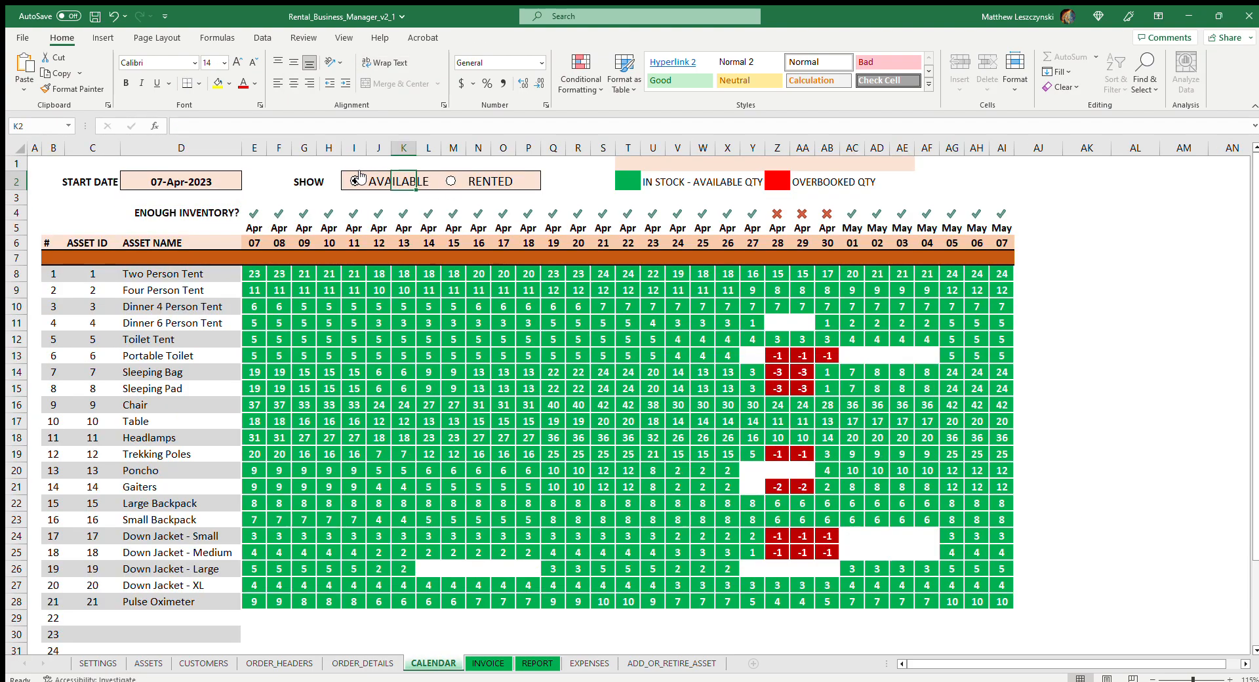
left_click(452, 181)
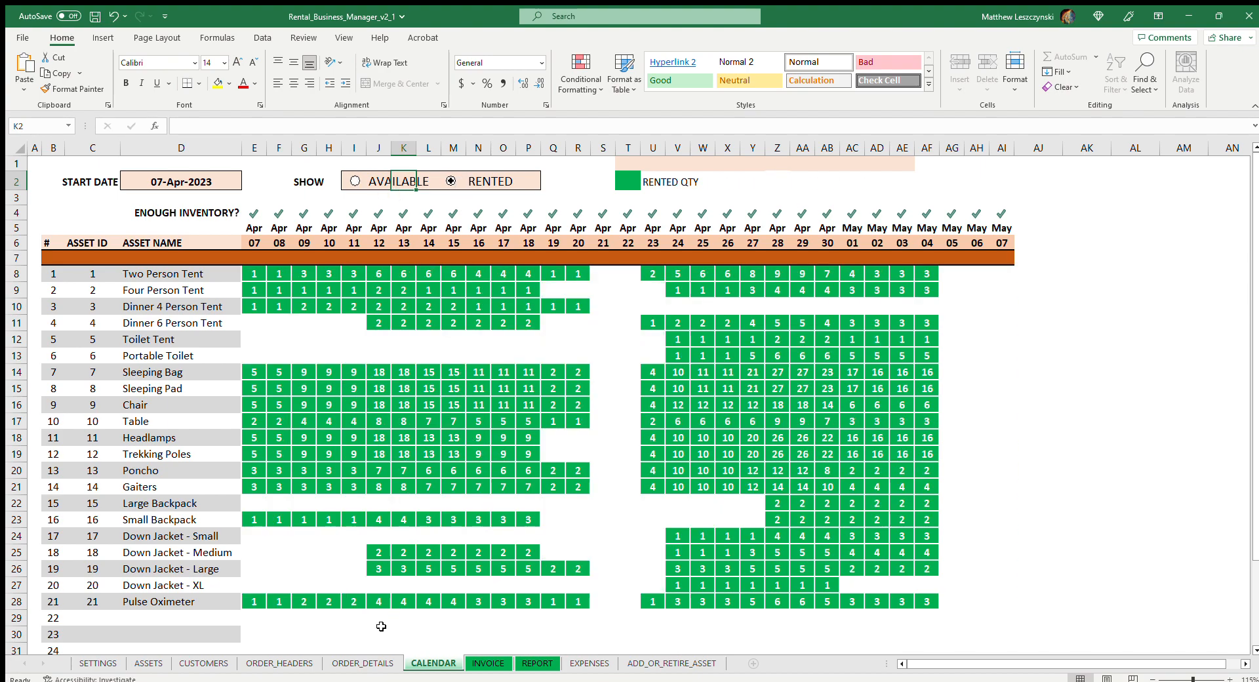
Check the order headers and order details, and switch the calendar to show available quantities
left_click(255, 663)
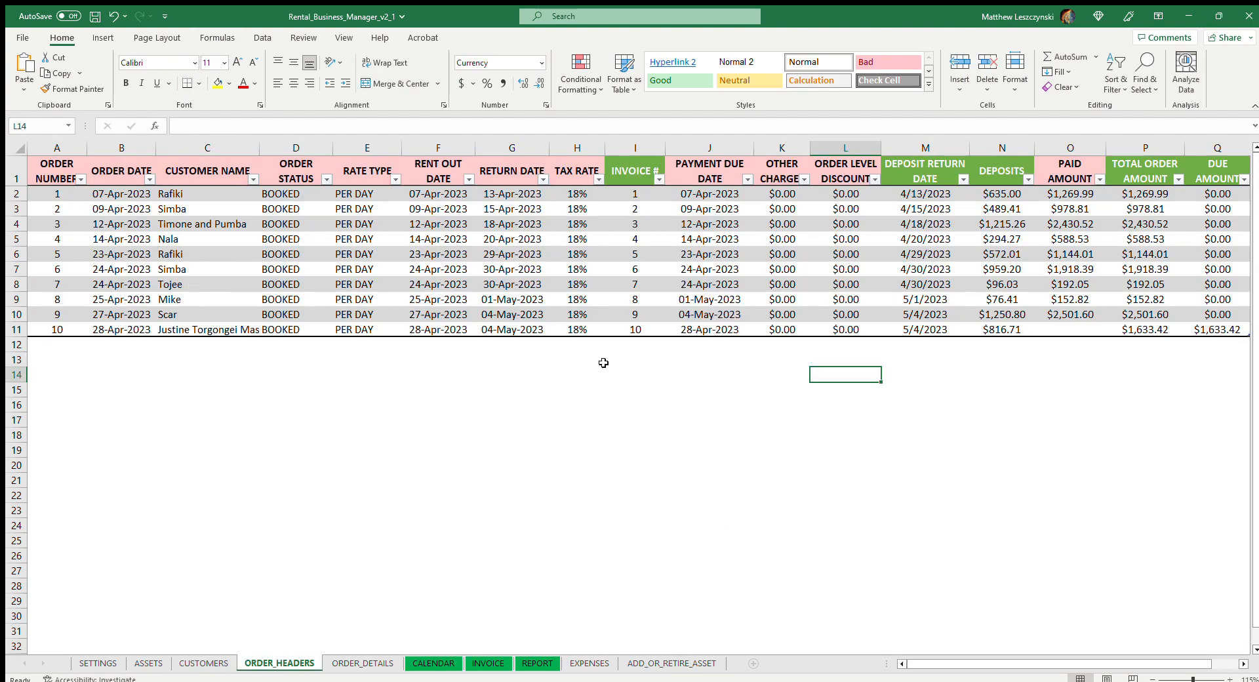
left_click(387, 664)
left_click(431, 664)
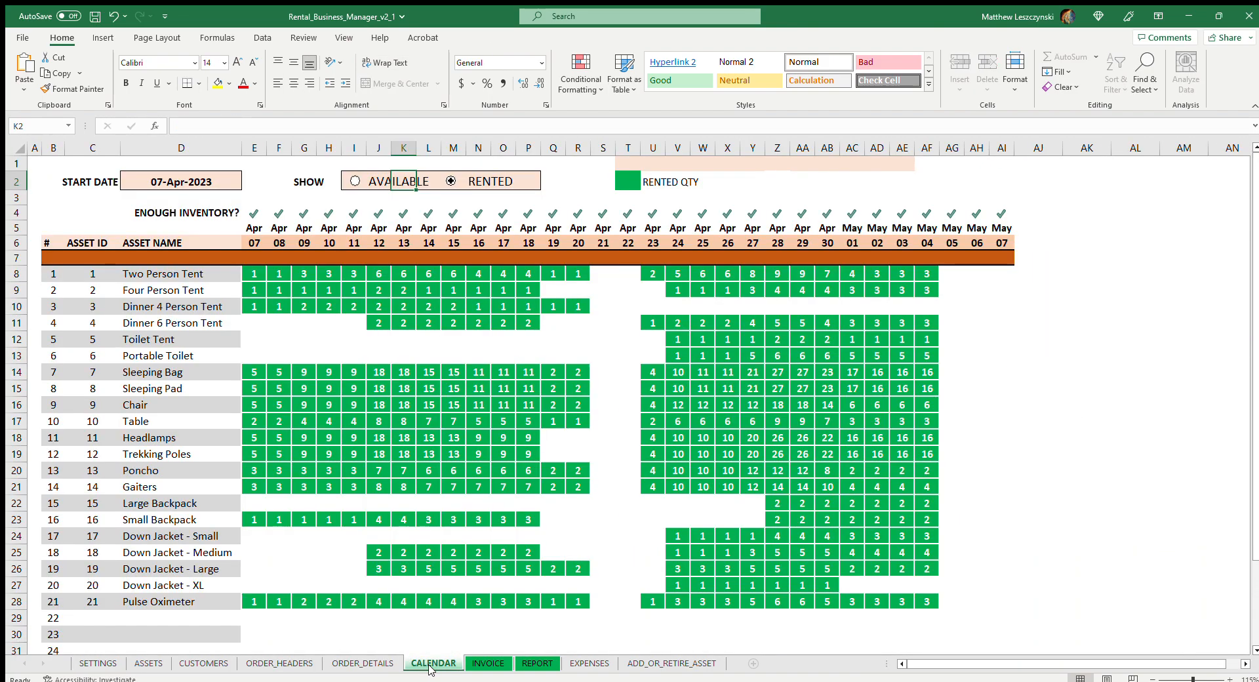
left_click(355, 181)
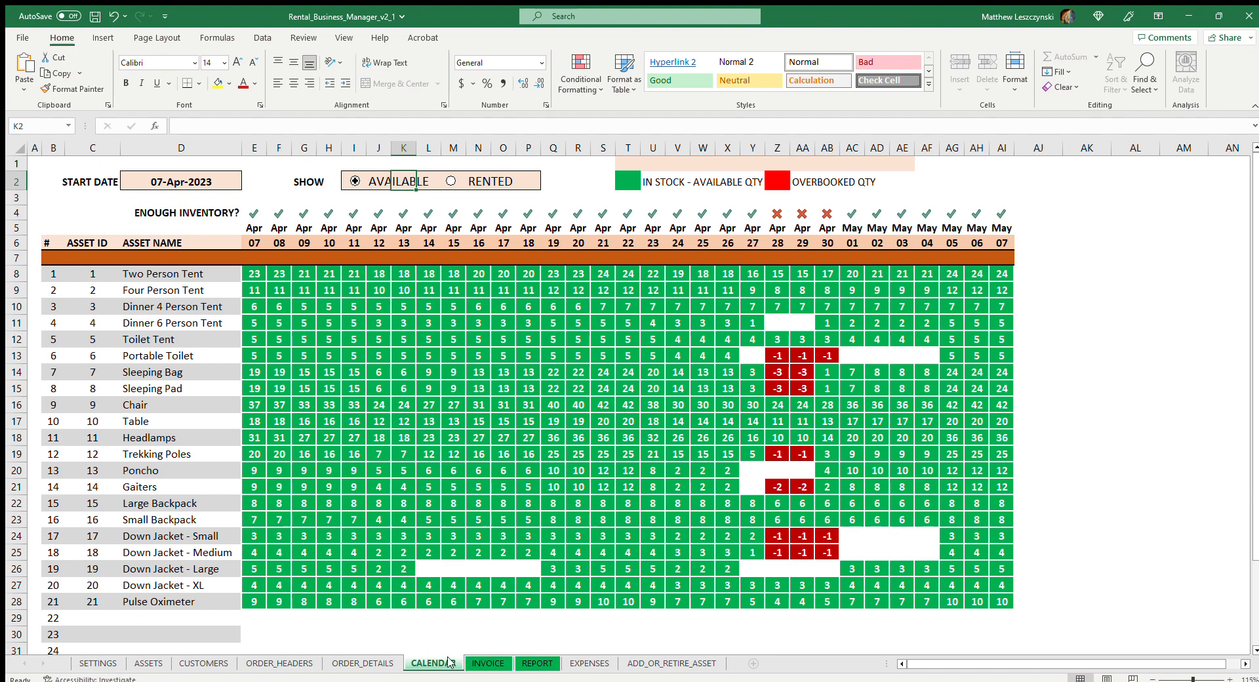
left_click(364, 663)
left_click(424, 666)
Set the calendar's start date to 02-Apr-2023 and return it to 07-Apr-2023
left_click(172, 184)
left_click(217, 127)
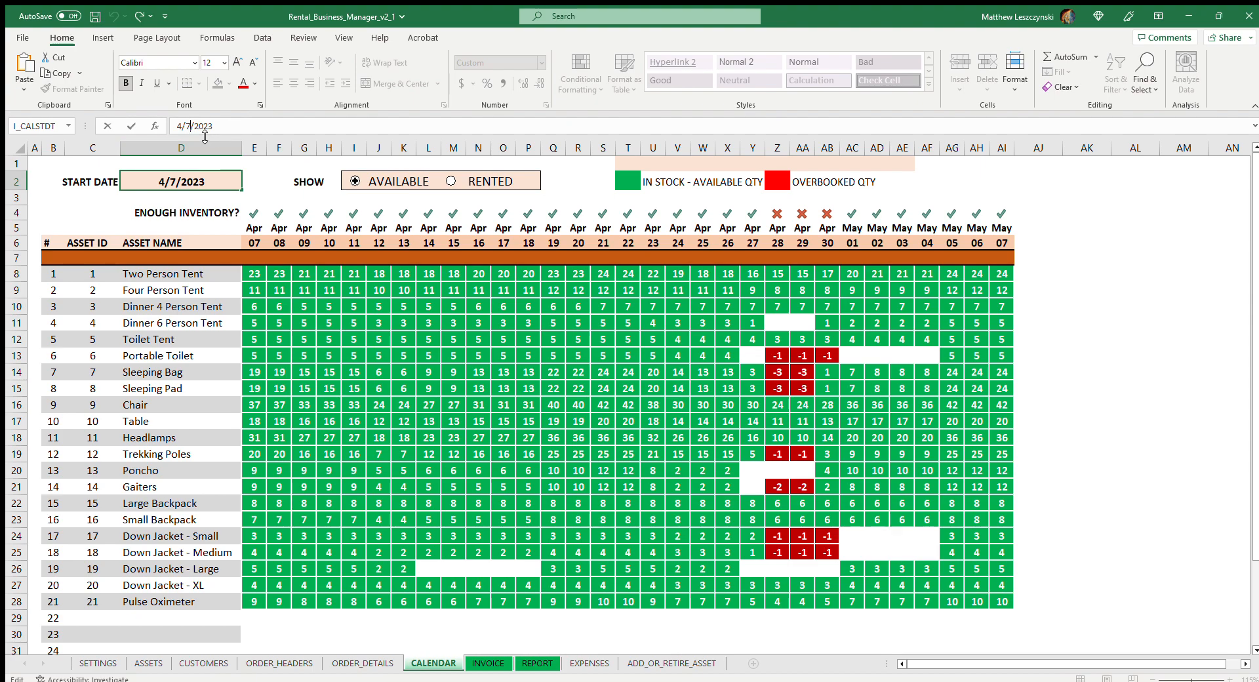
key("BackSpace")
type("2-Apr-")
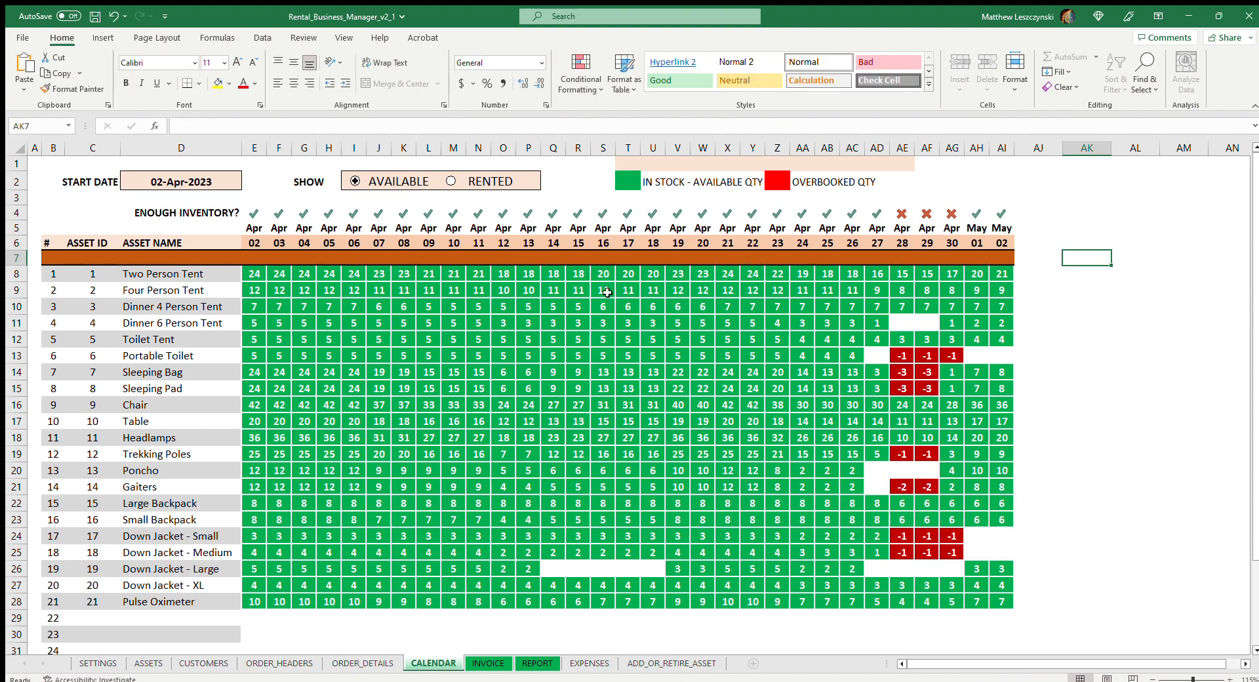
left_click(199, 182)
type("4/7")
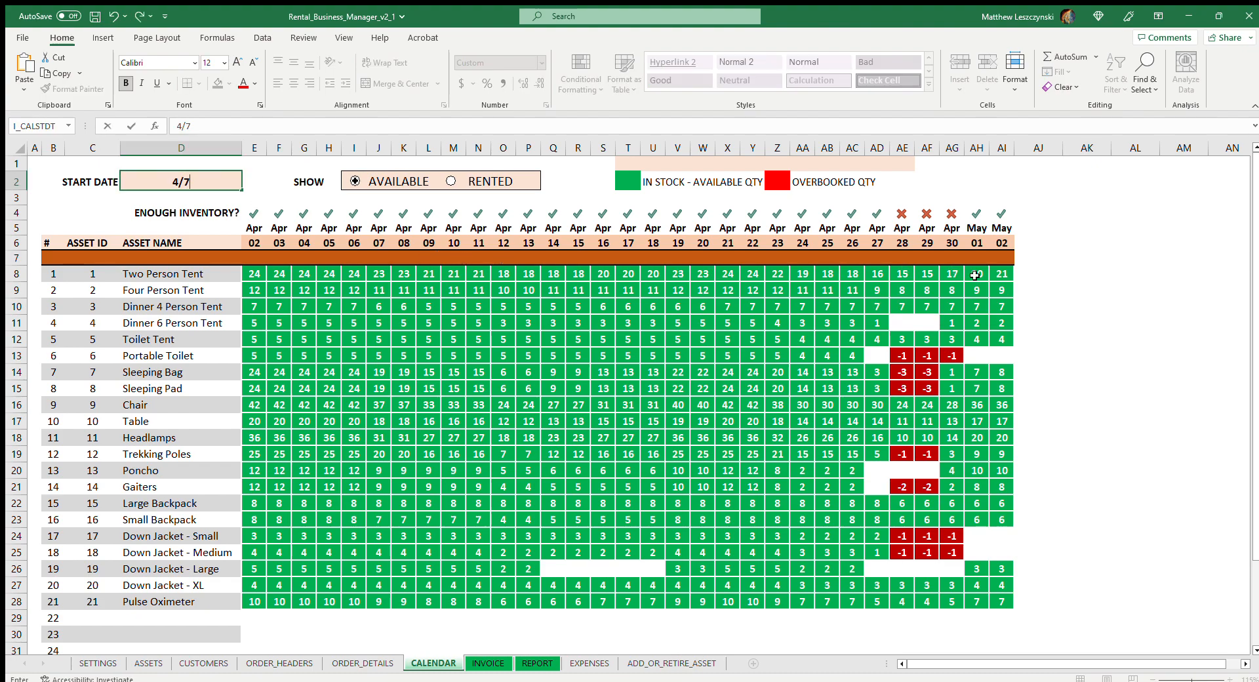
left_click(1084, 289)
Try 10-Apr-2023 as the calendar's start date and restore 07-Apr-2023
left_click(202, 183)
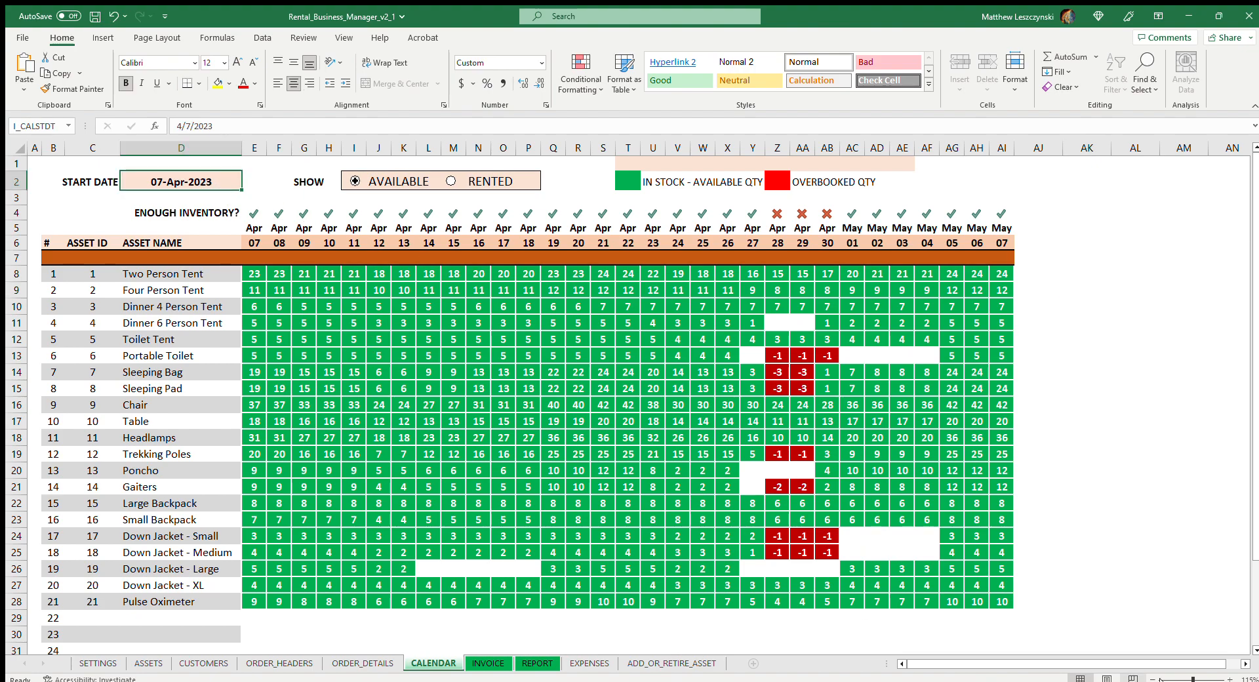
type("4")
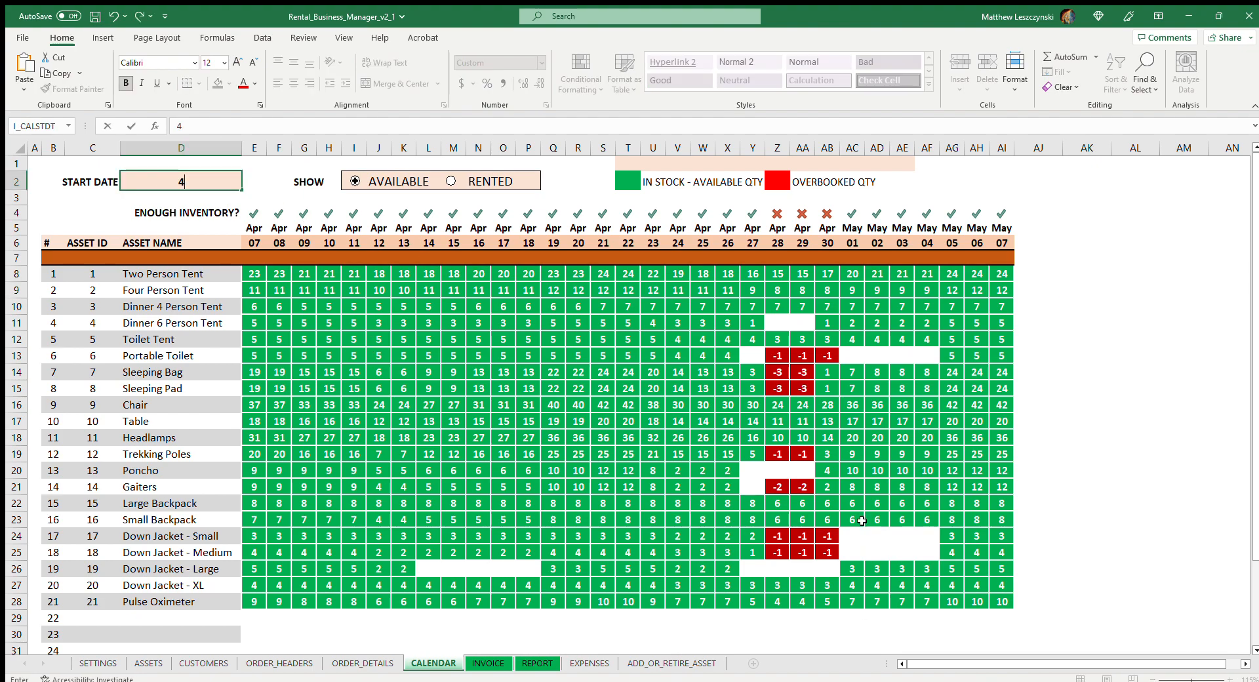
type("/10")
left_click(1089, 371)
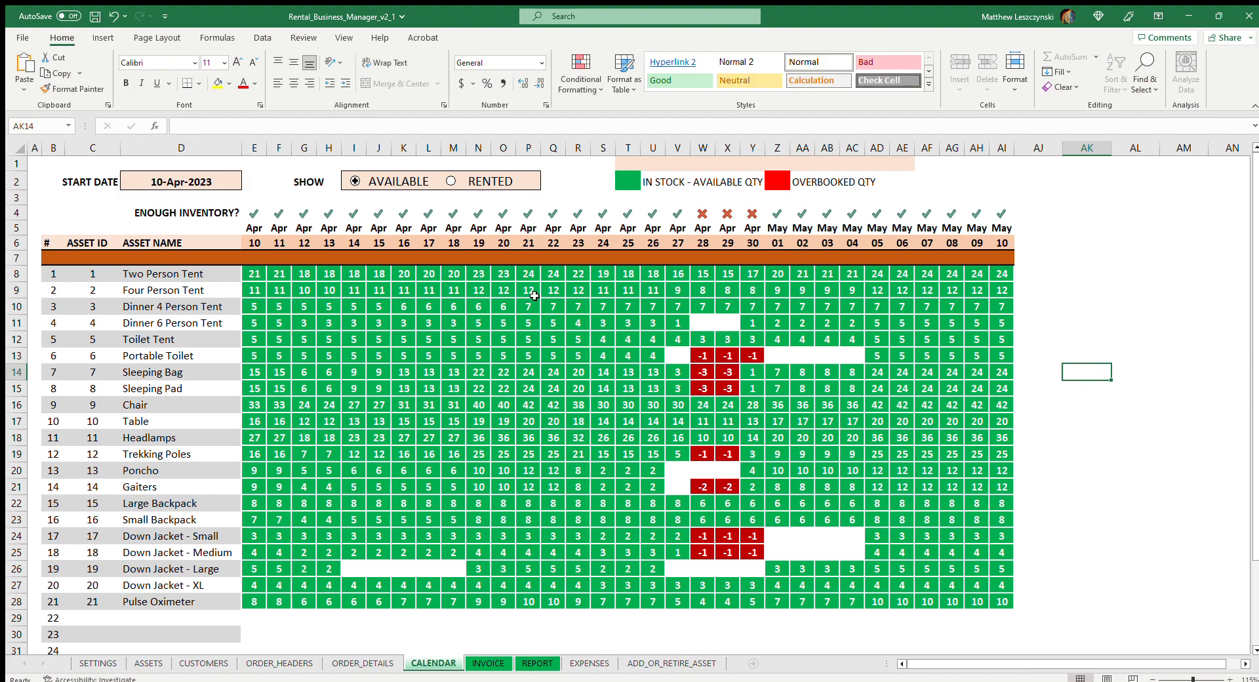
left_click(205, 186)
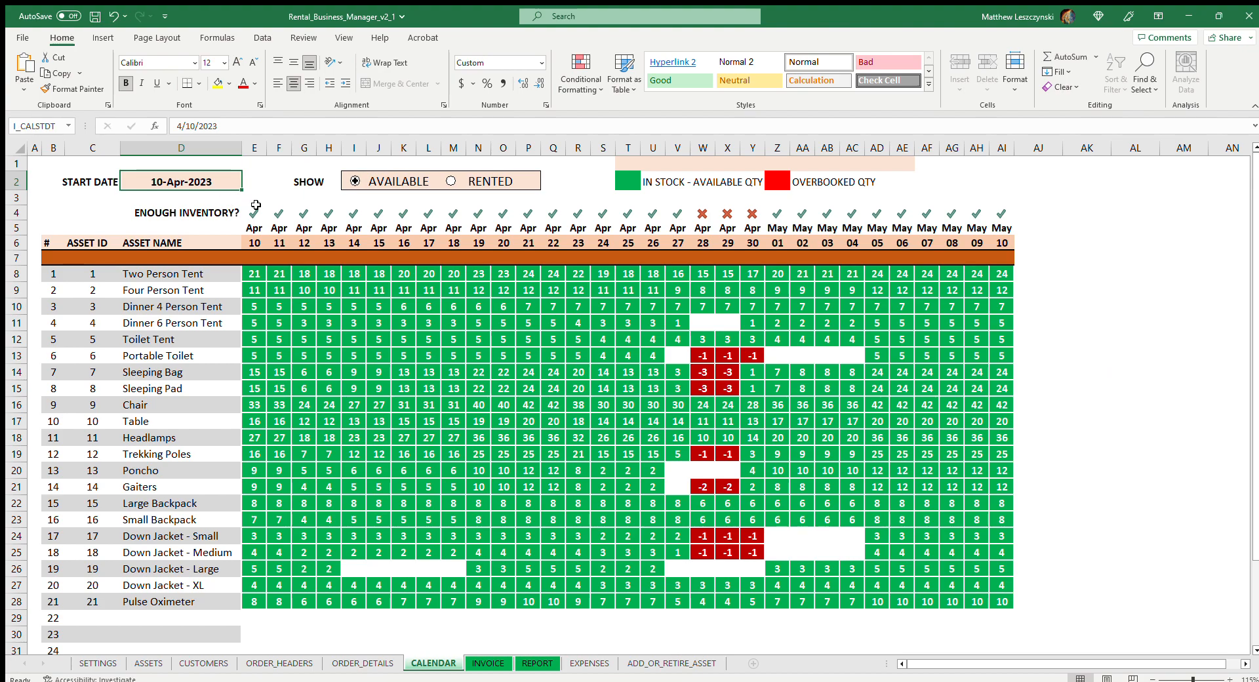
type("4/7")
left_click(1039, 290)
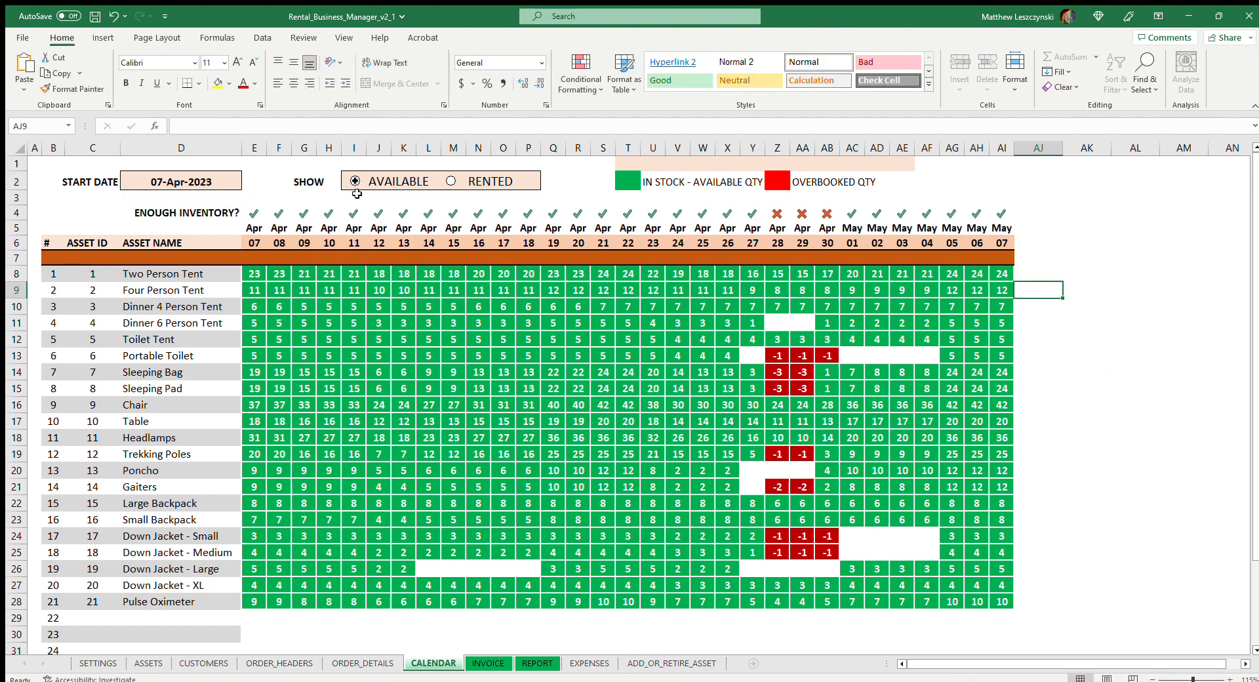
Compare the calendar's rented and available quantities from 07-Apr-2023, ending on the available view
left_click(471, 185)
left_click(400, 181)
left_click(468, 180)
left_click(393, 183)
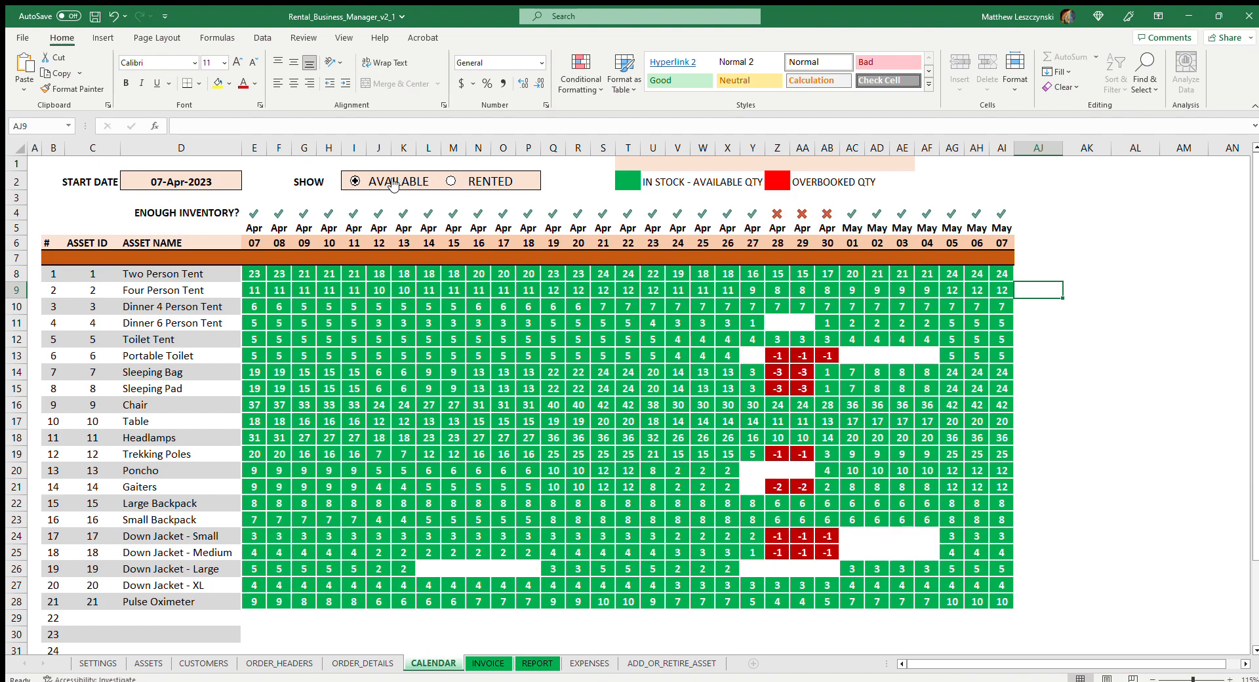